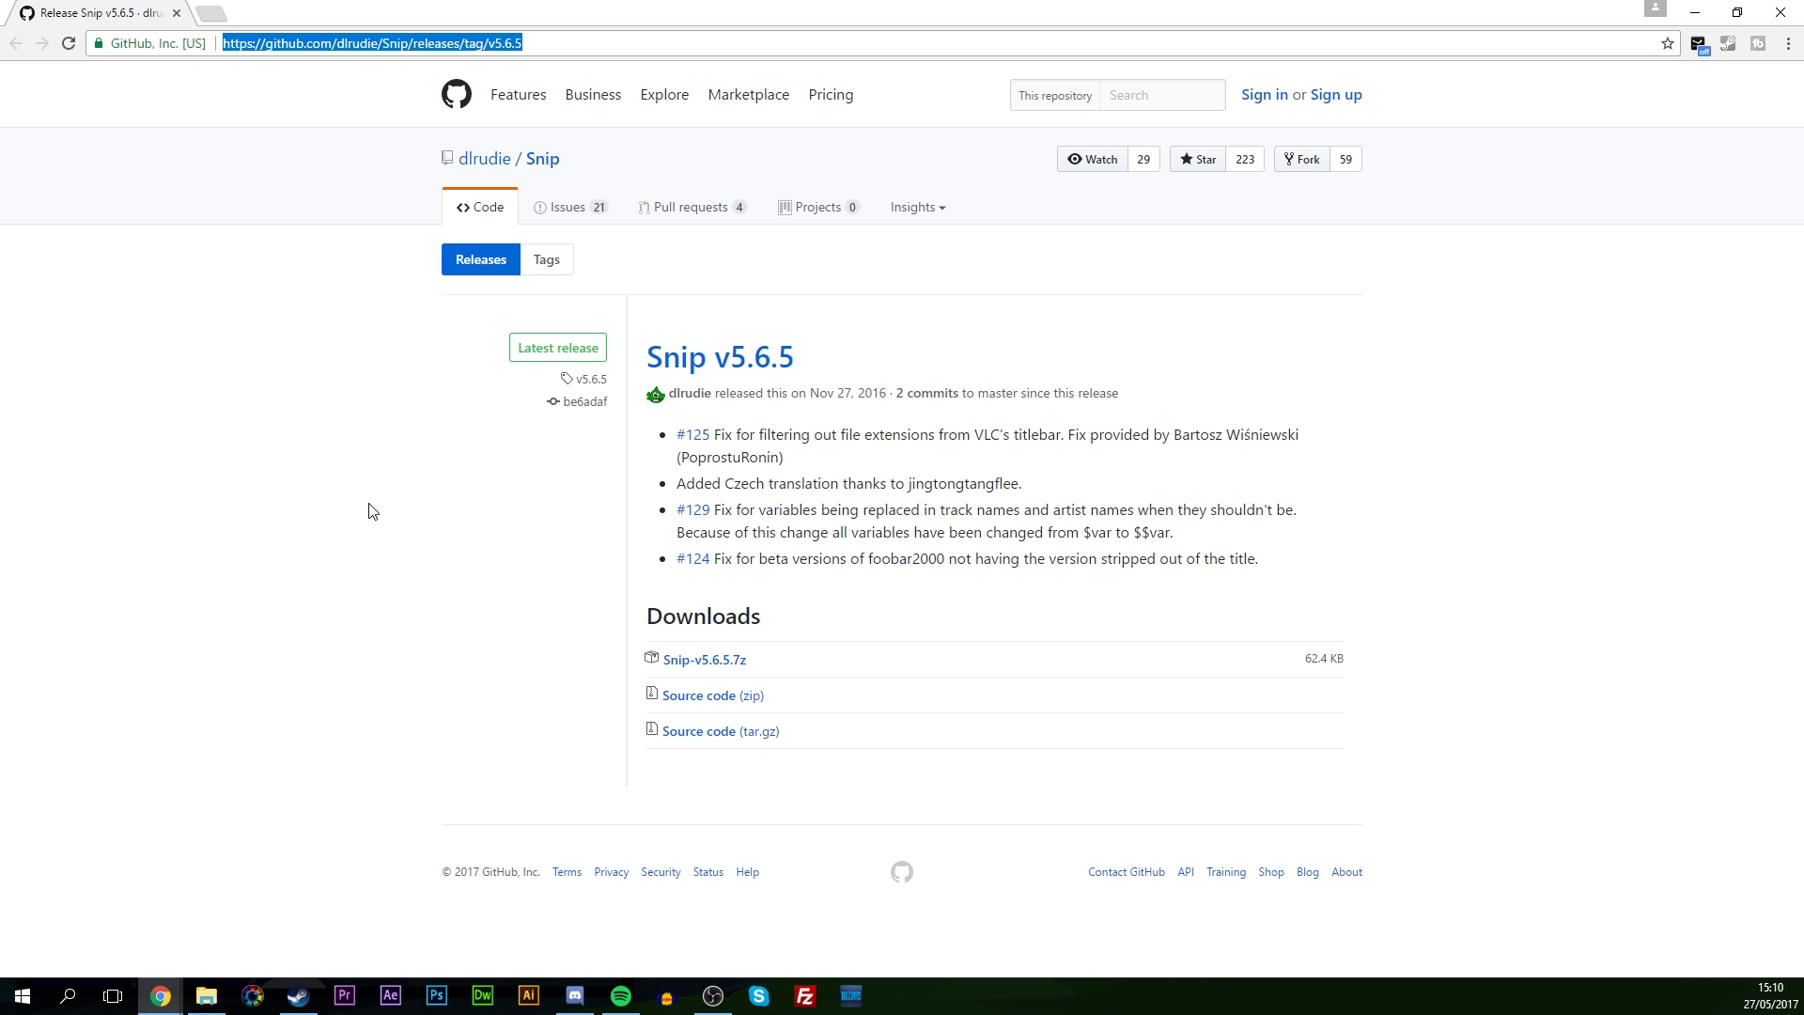
Step: Download the Snip-v5.6.5.7z archive from the Downloads section of the Snip v5.6.5 release
drag(846, 356, 663, 349)
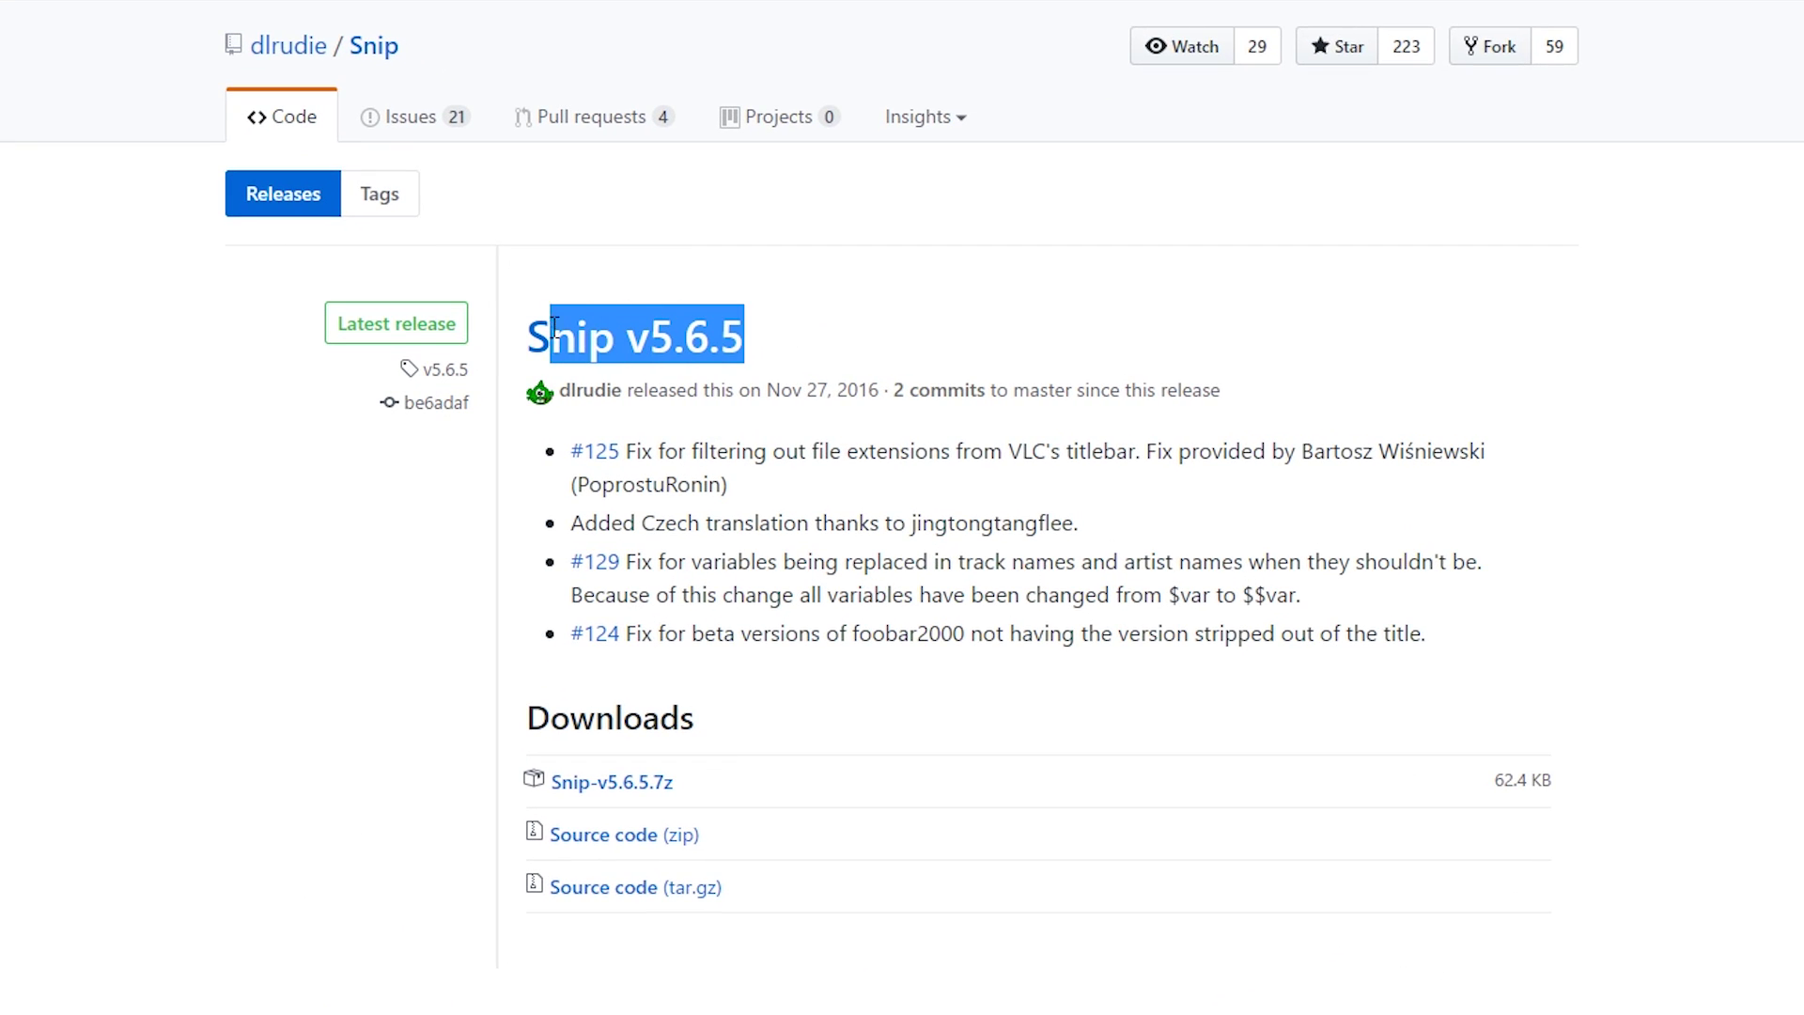
drag(550, 324, 522, 329)
click(961, 353)
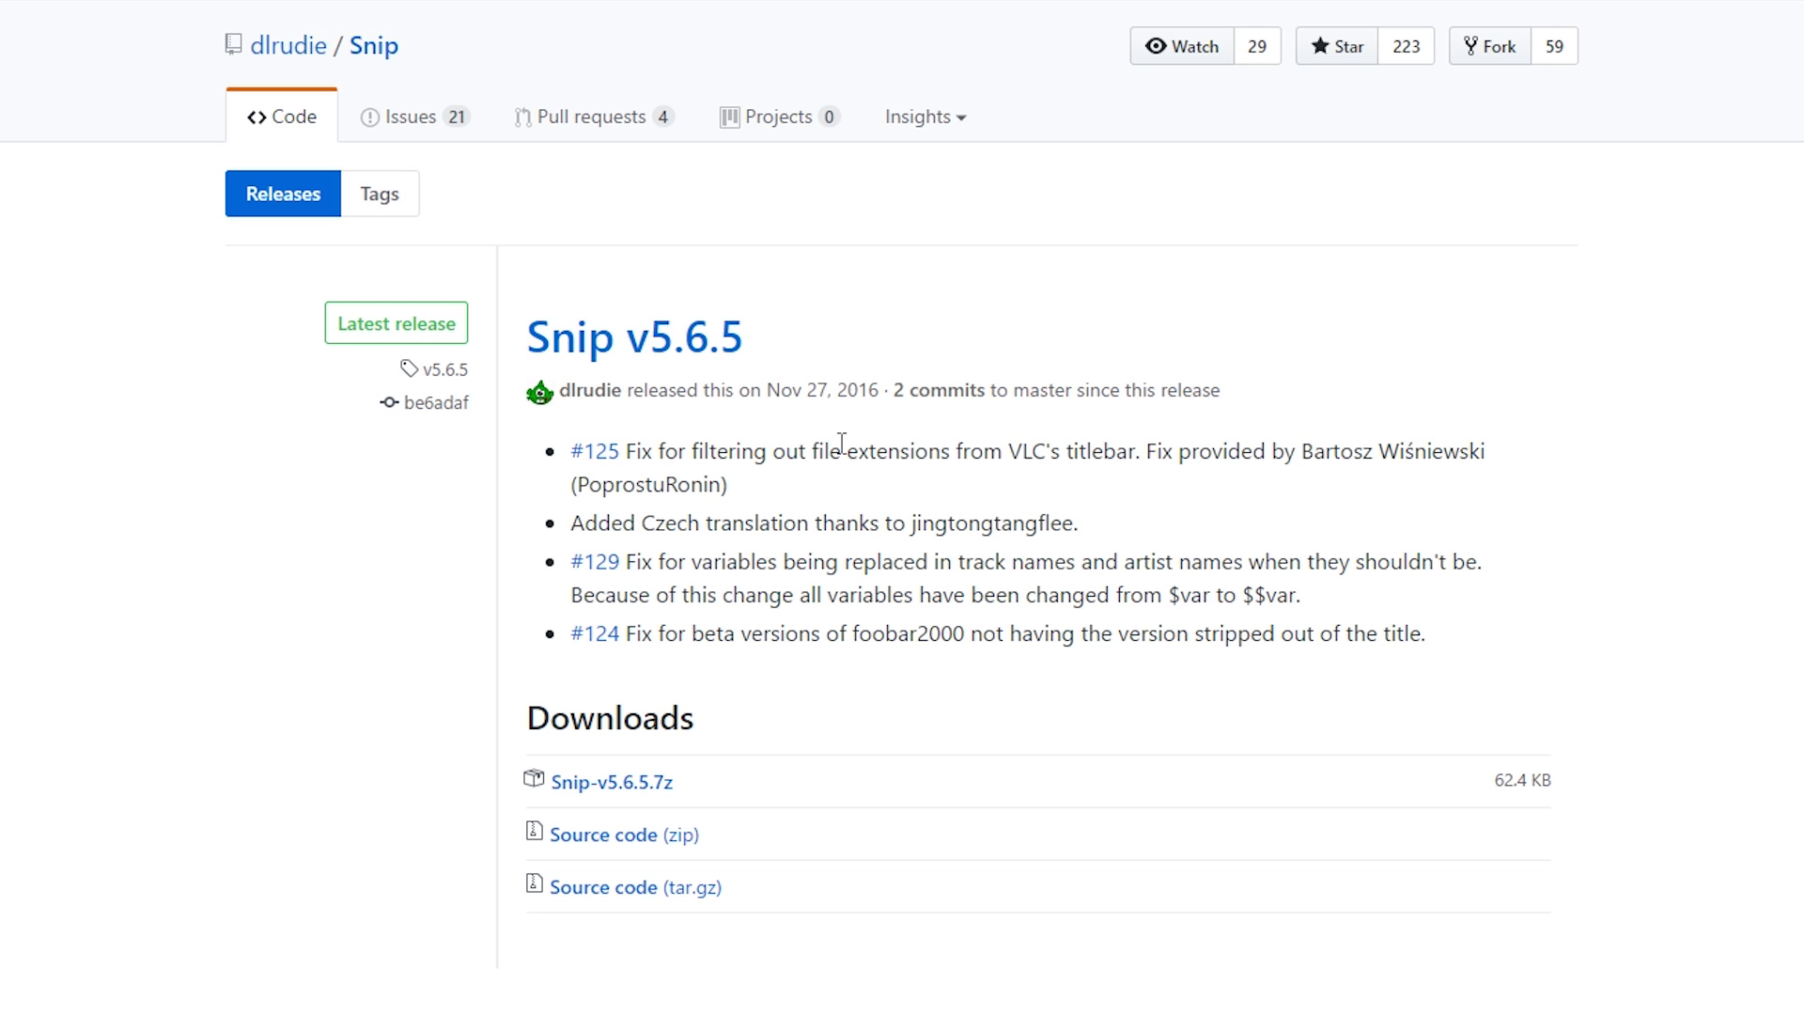
click(602, 785)
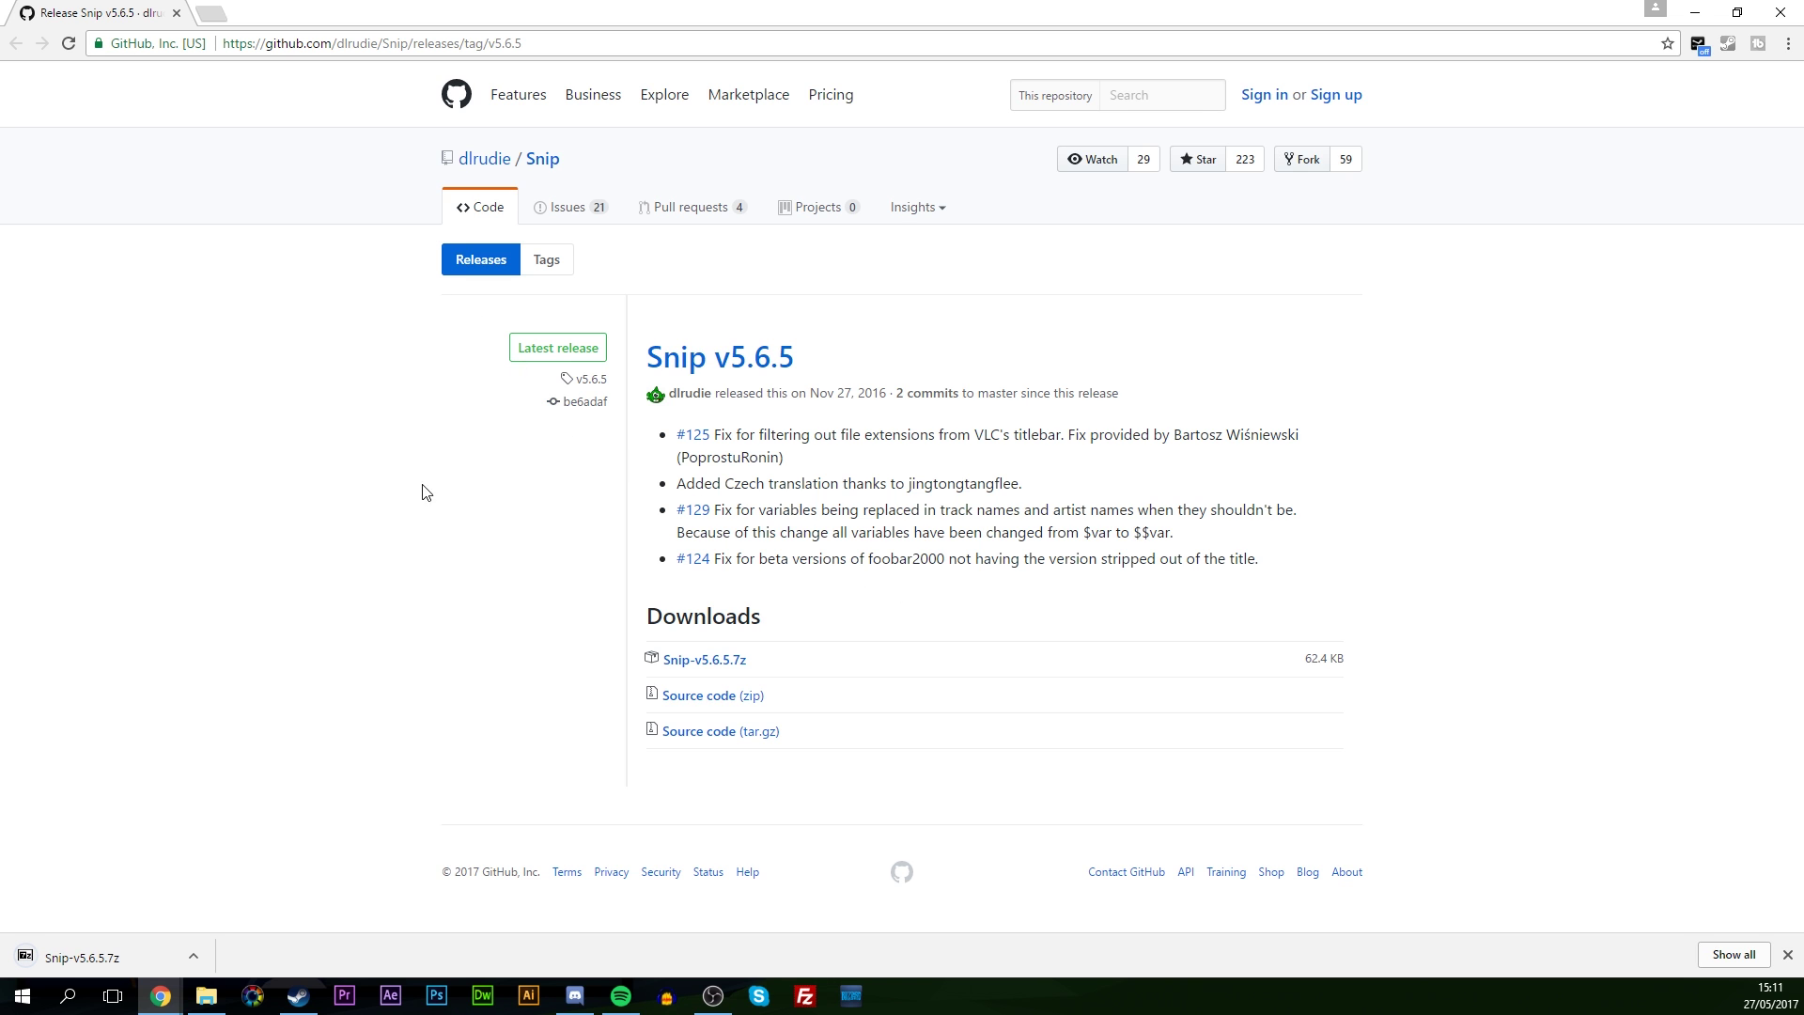
Step: Extract Snip-v5.6.5.7z into Downloads with 7-Zip Extract Here and open the Snip folder
click(206, 995)
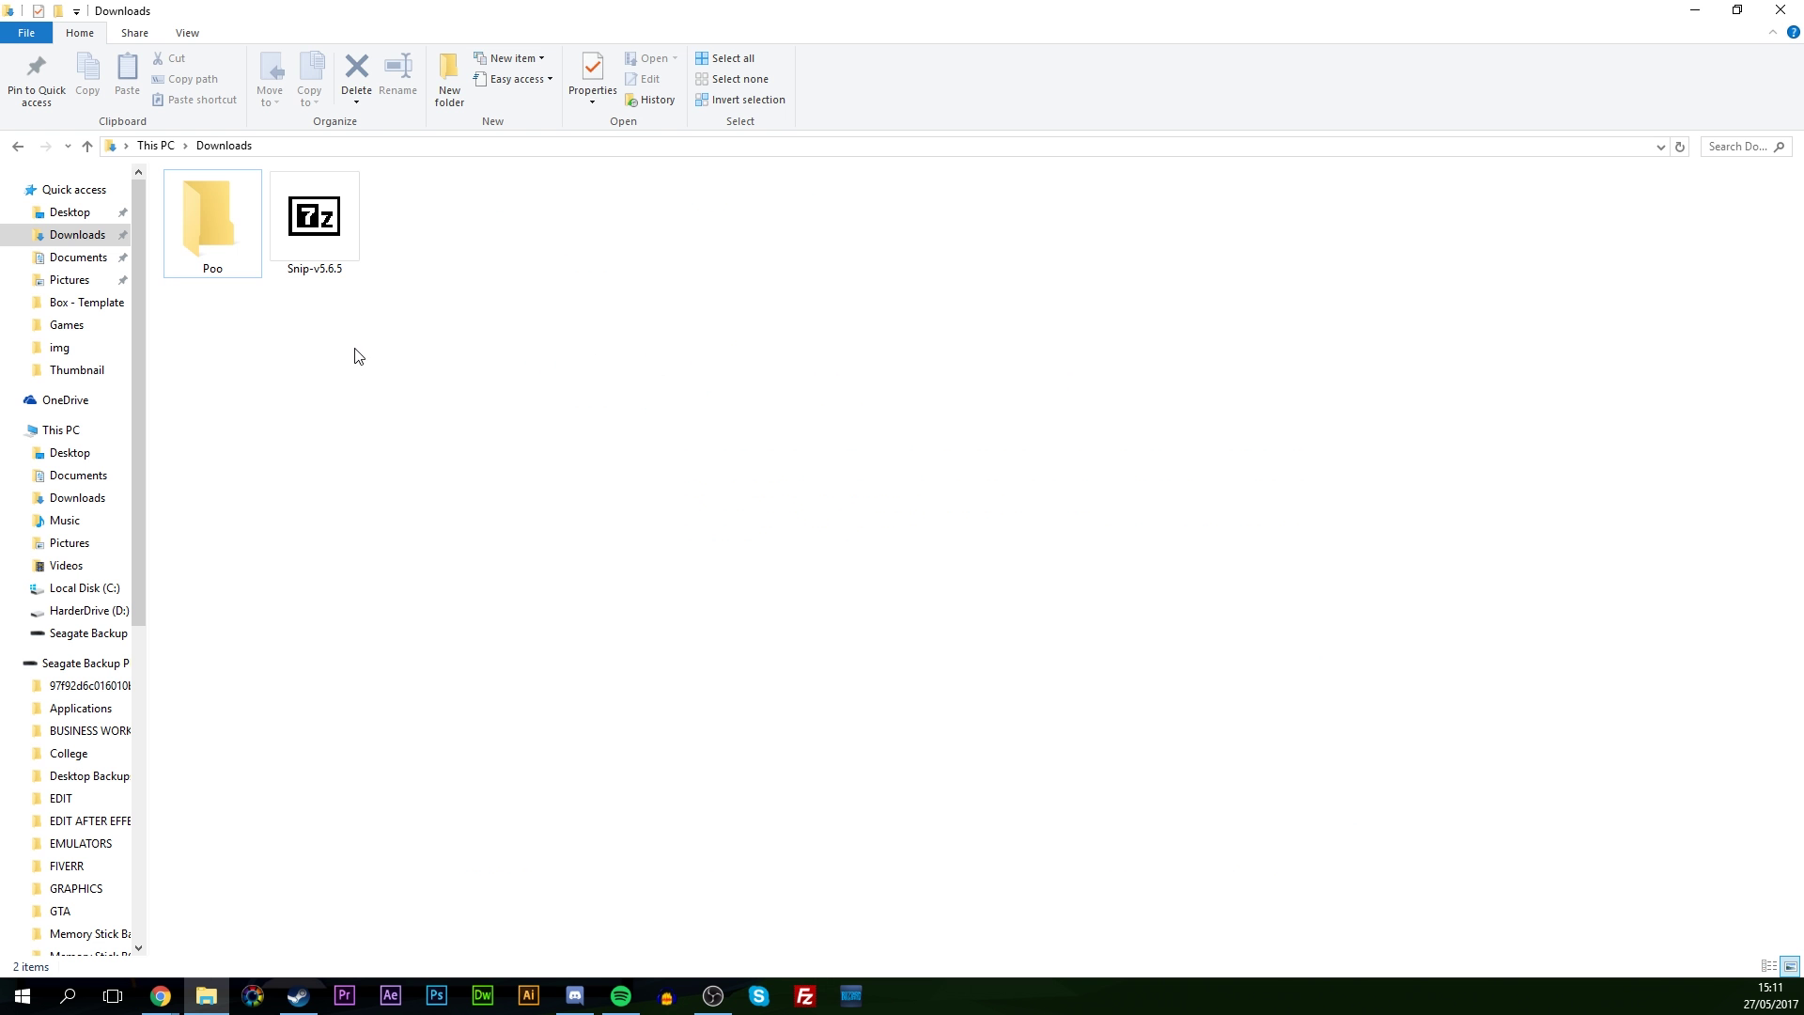
click(341, 216)
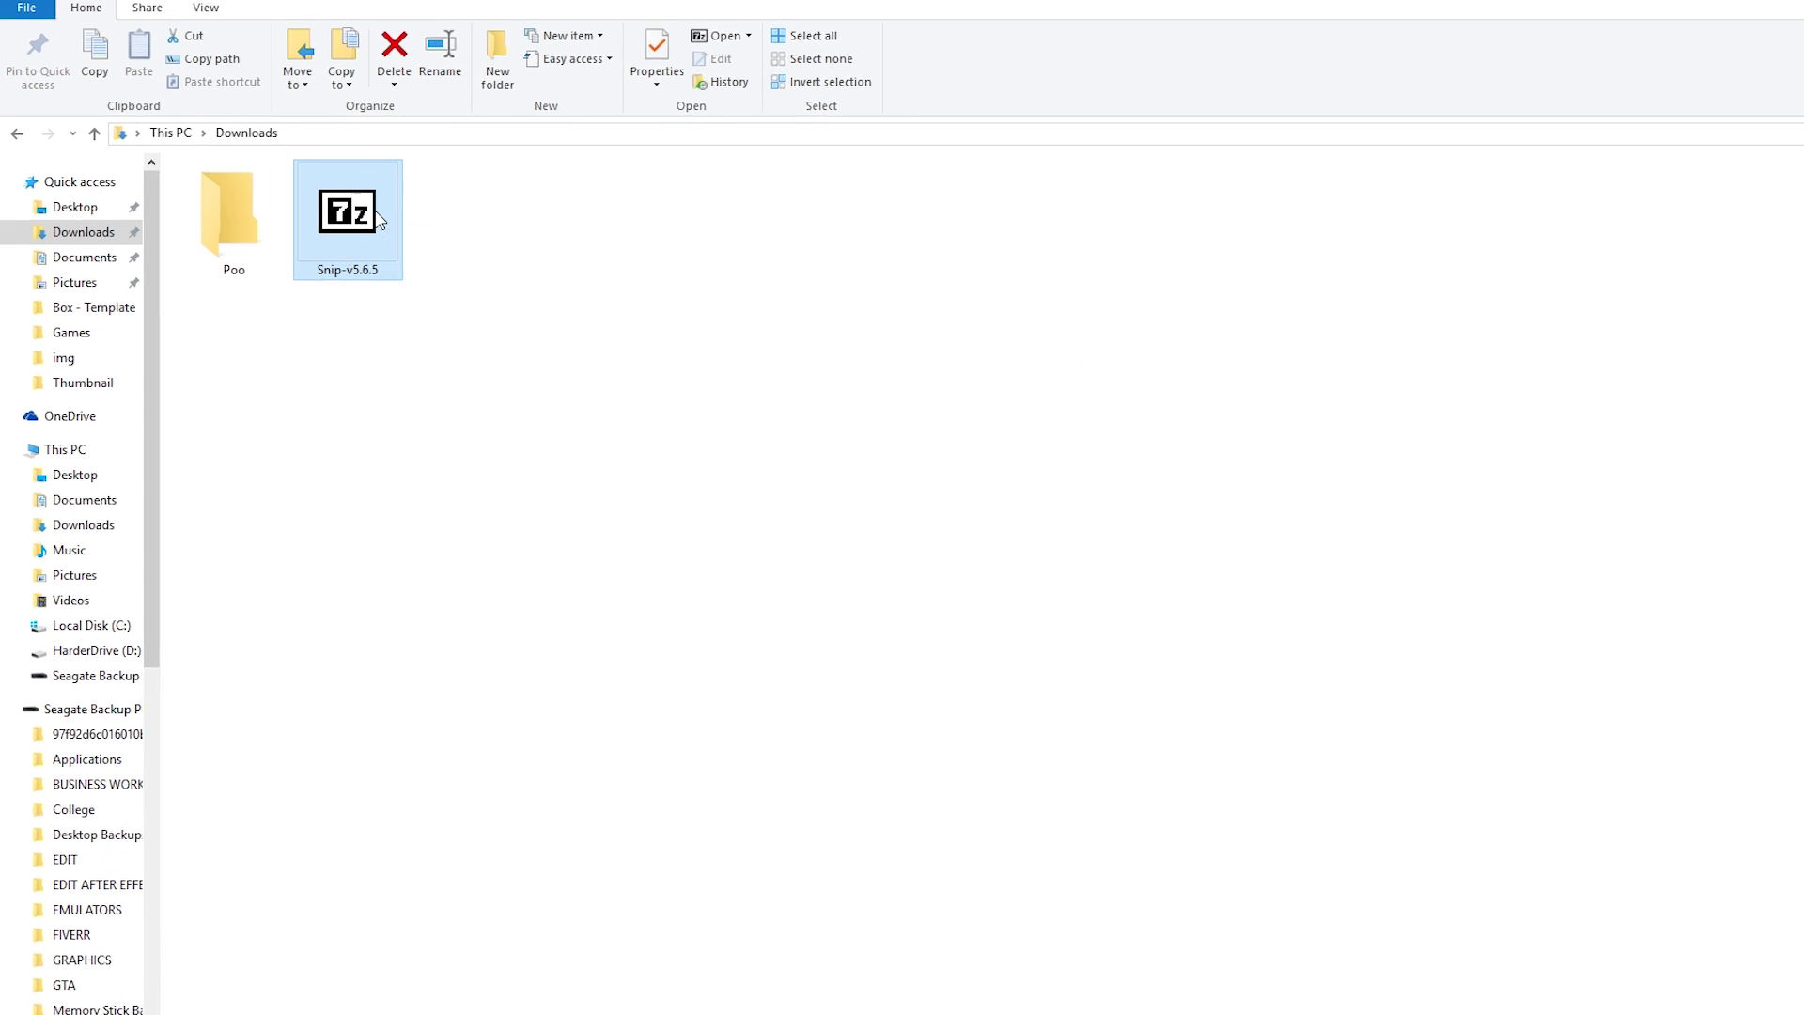
right_click(342, 223)
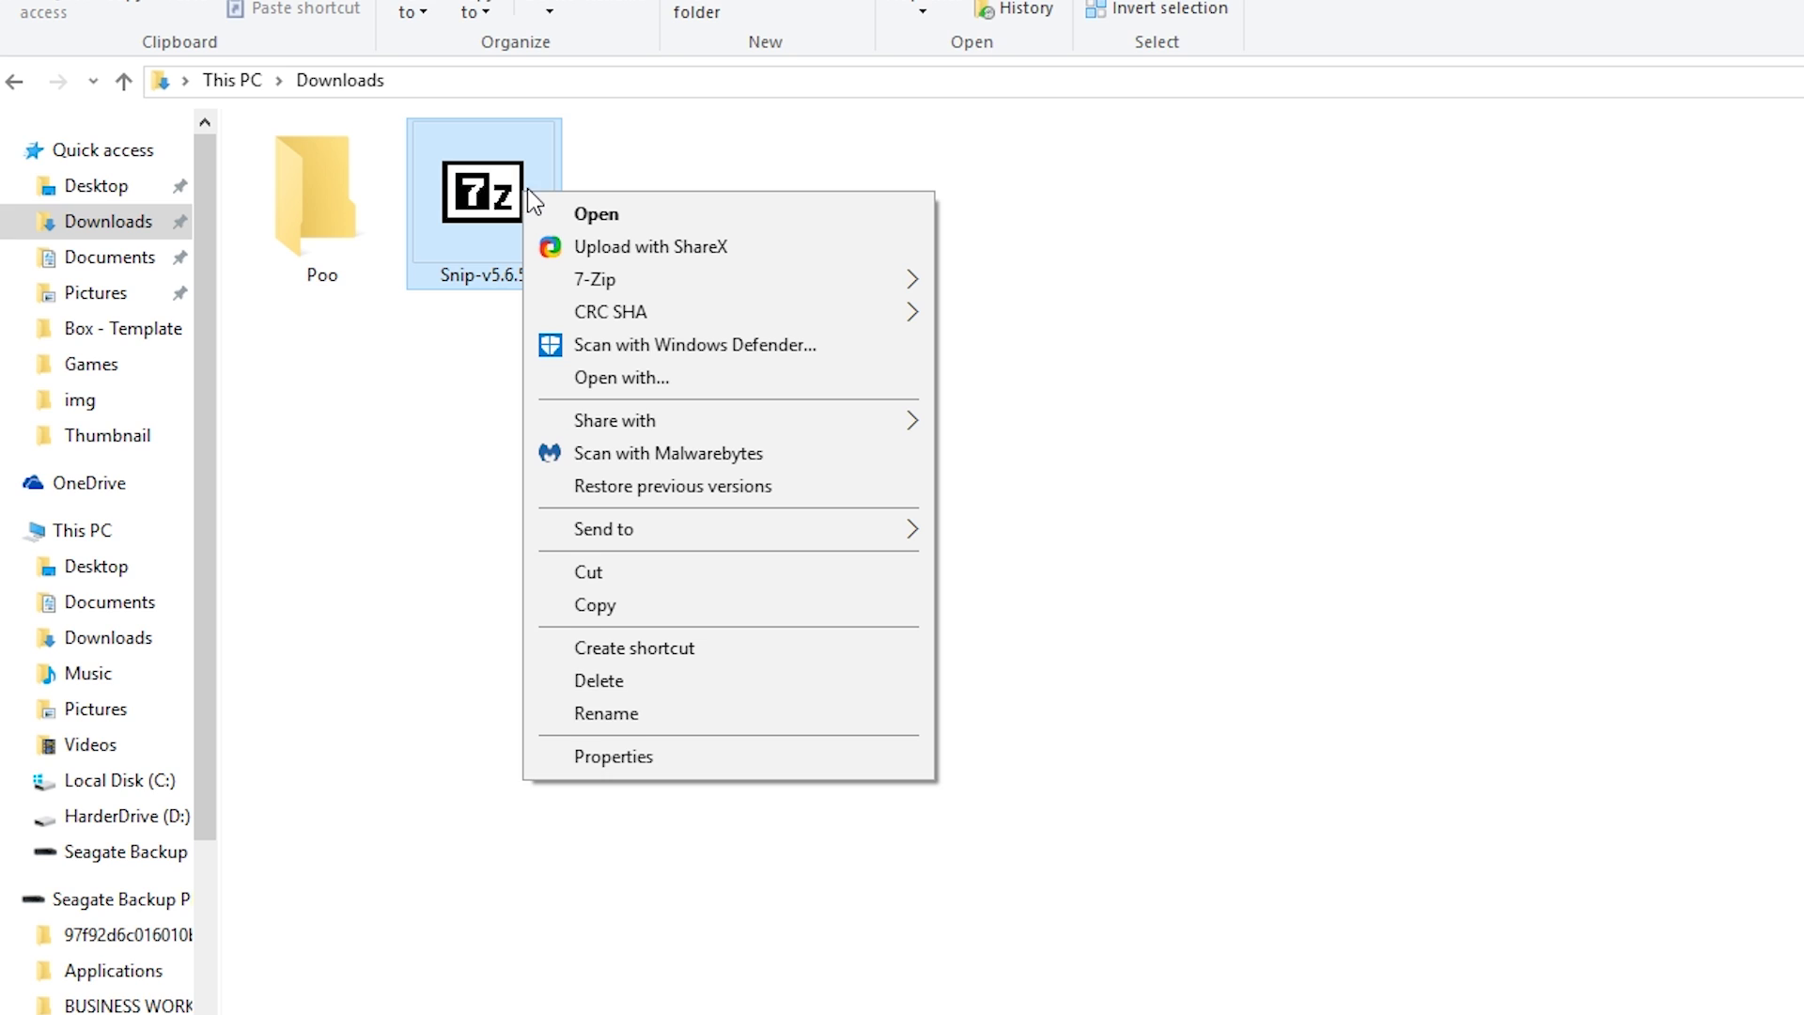
mouse_move(755, 279)
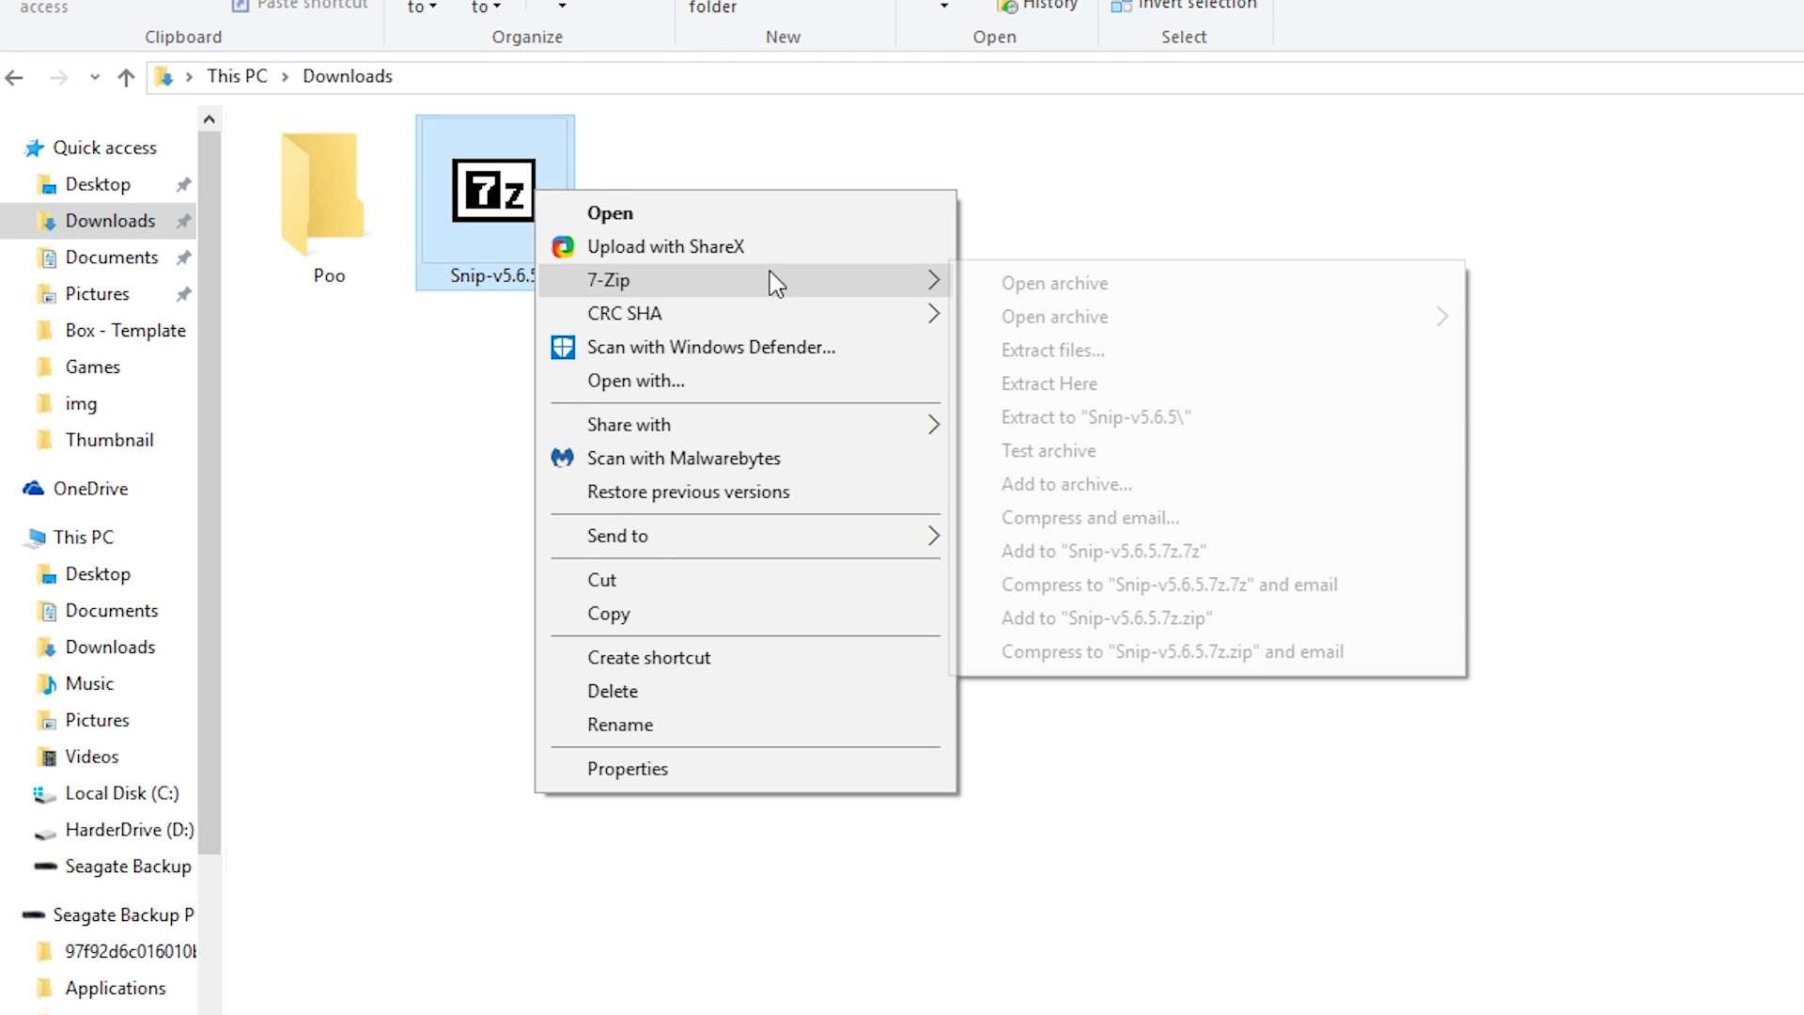
click(1197, 375)
double_click(628, 199)
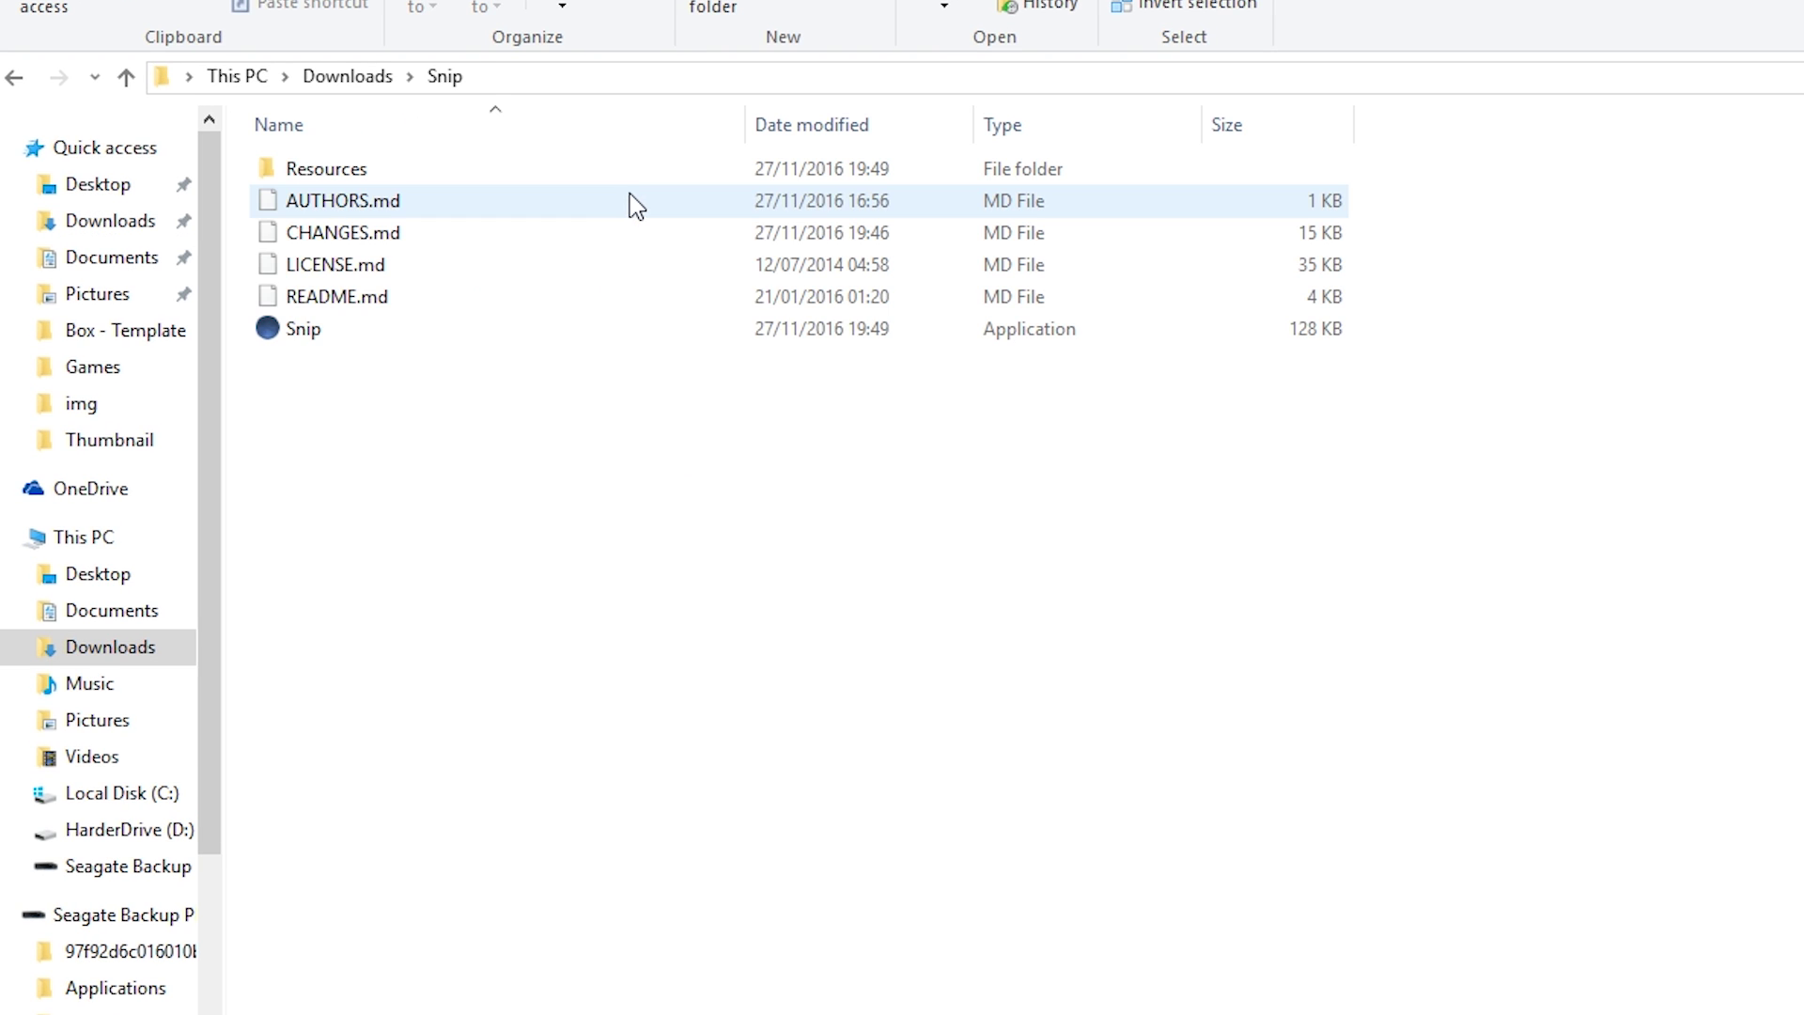
Step: Locate Snip.exe and the generated Snip text and Snip_Artwork files in the Snip folder
click(582, 334)
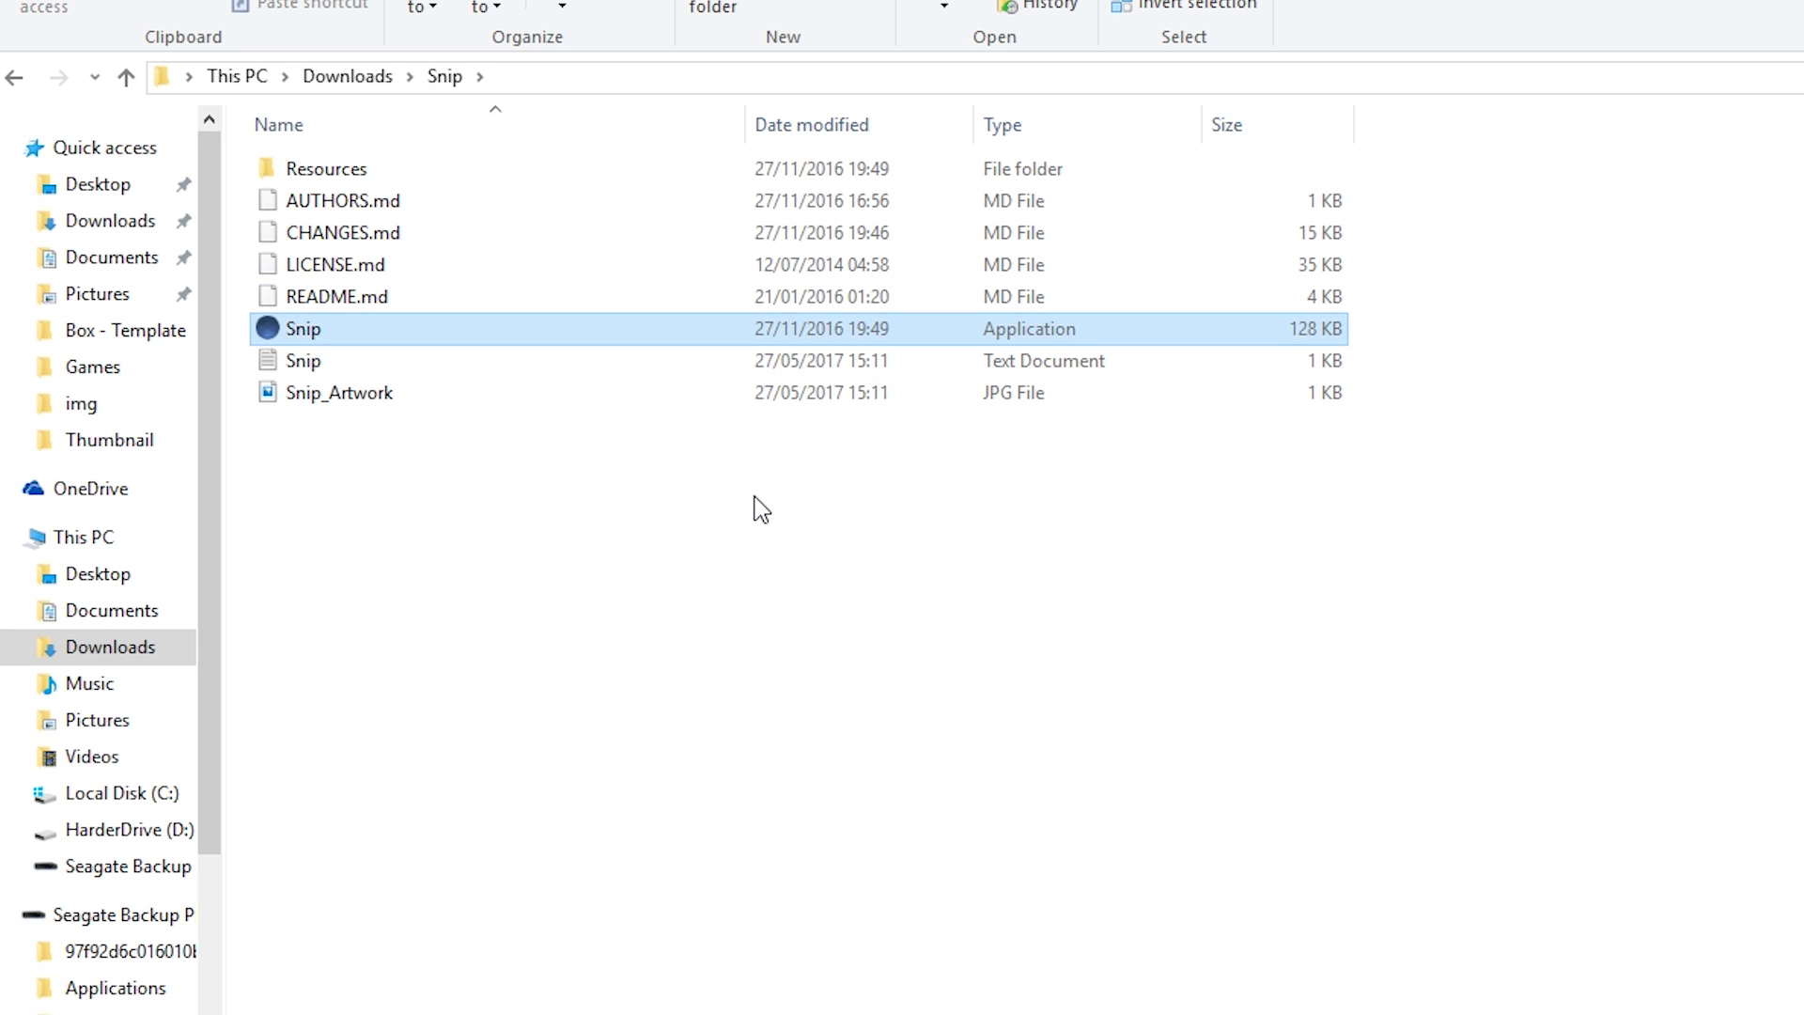
click(331, 370)
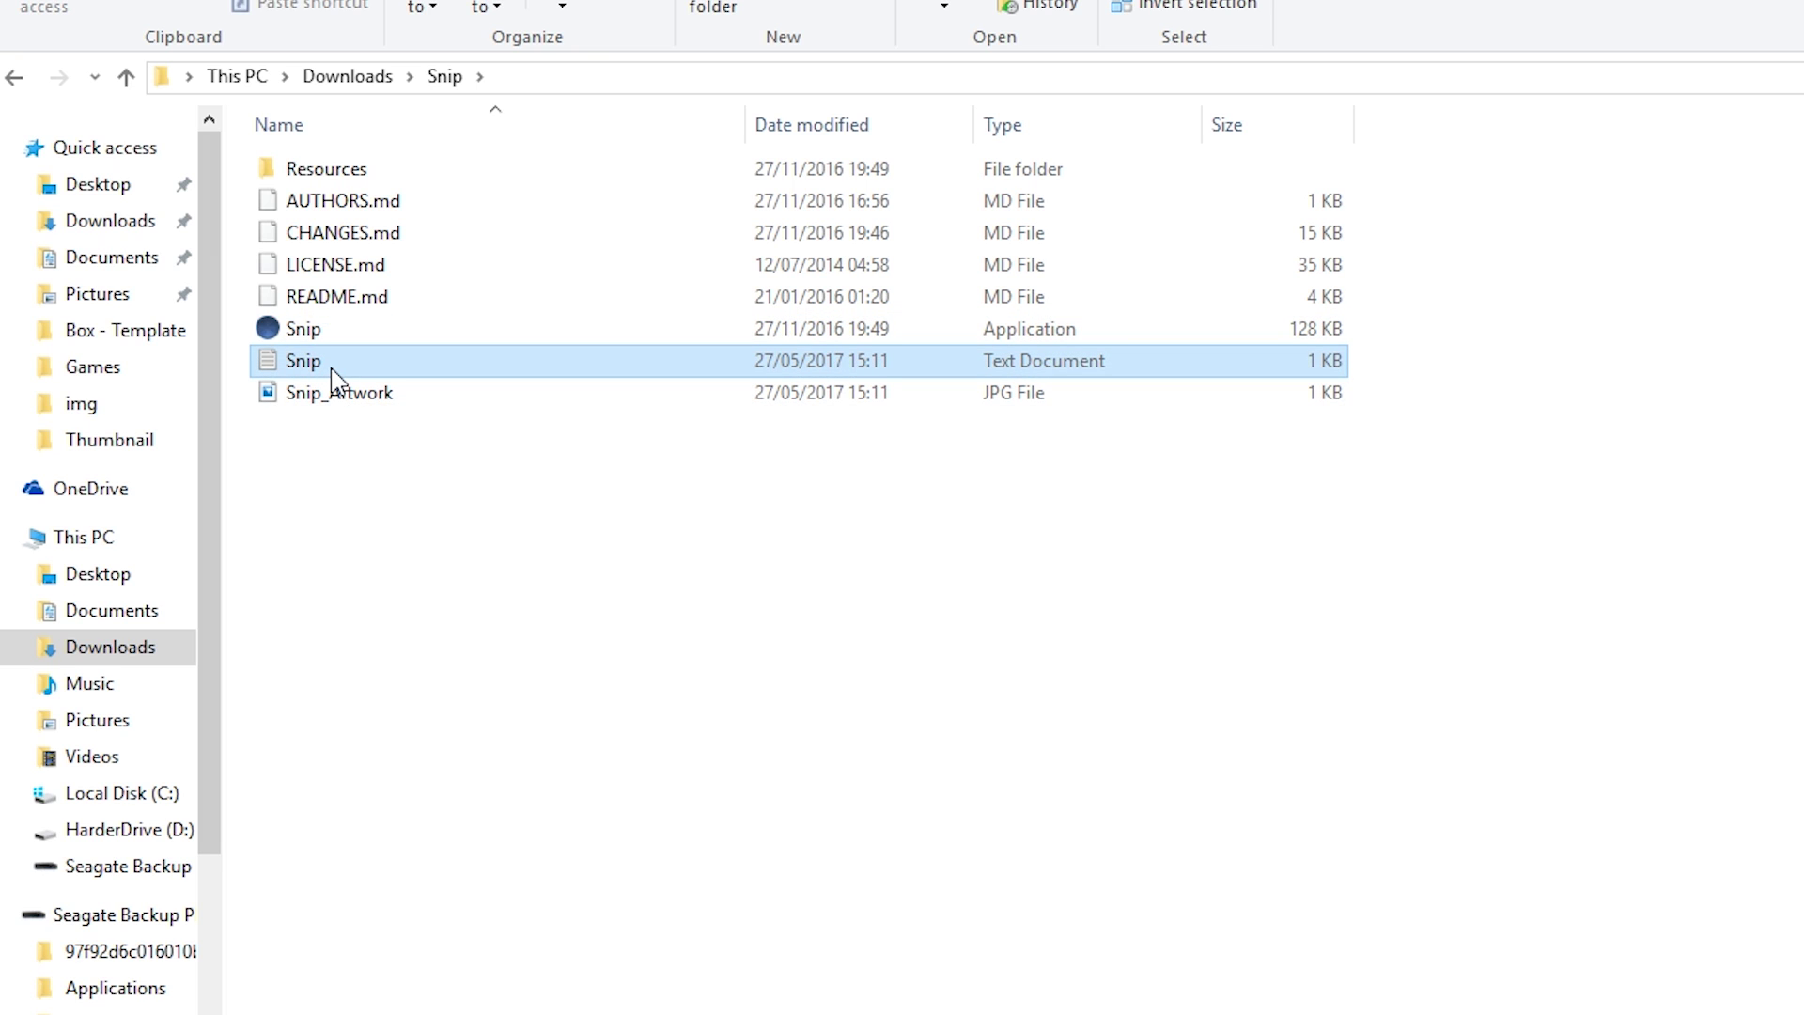
click(360, 394)
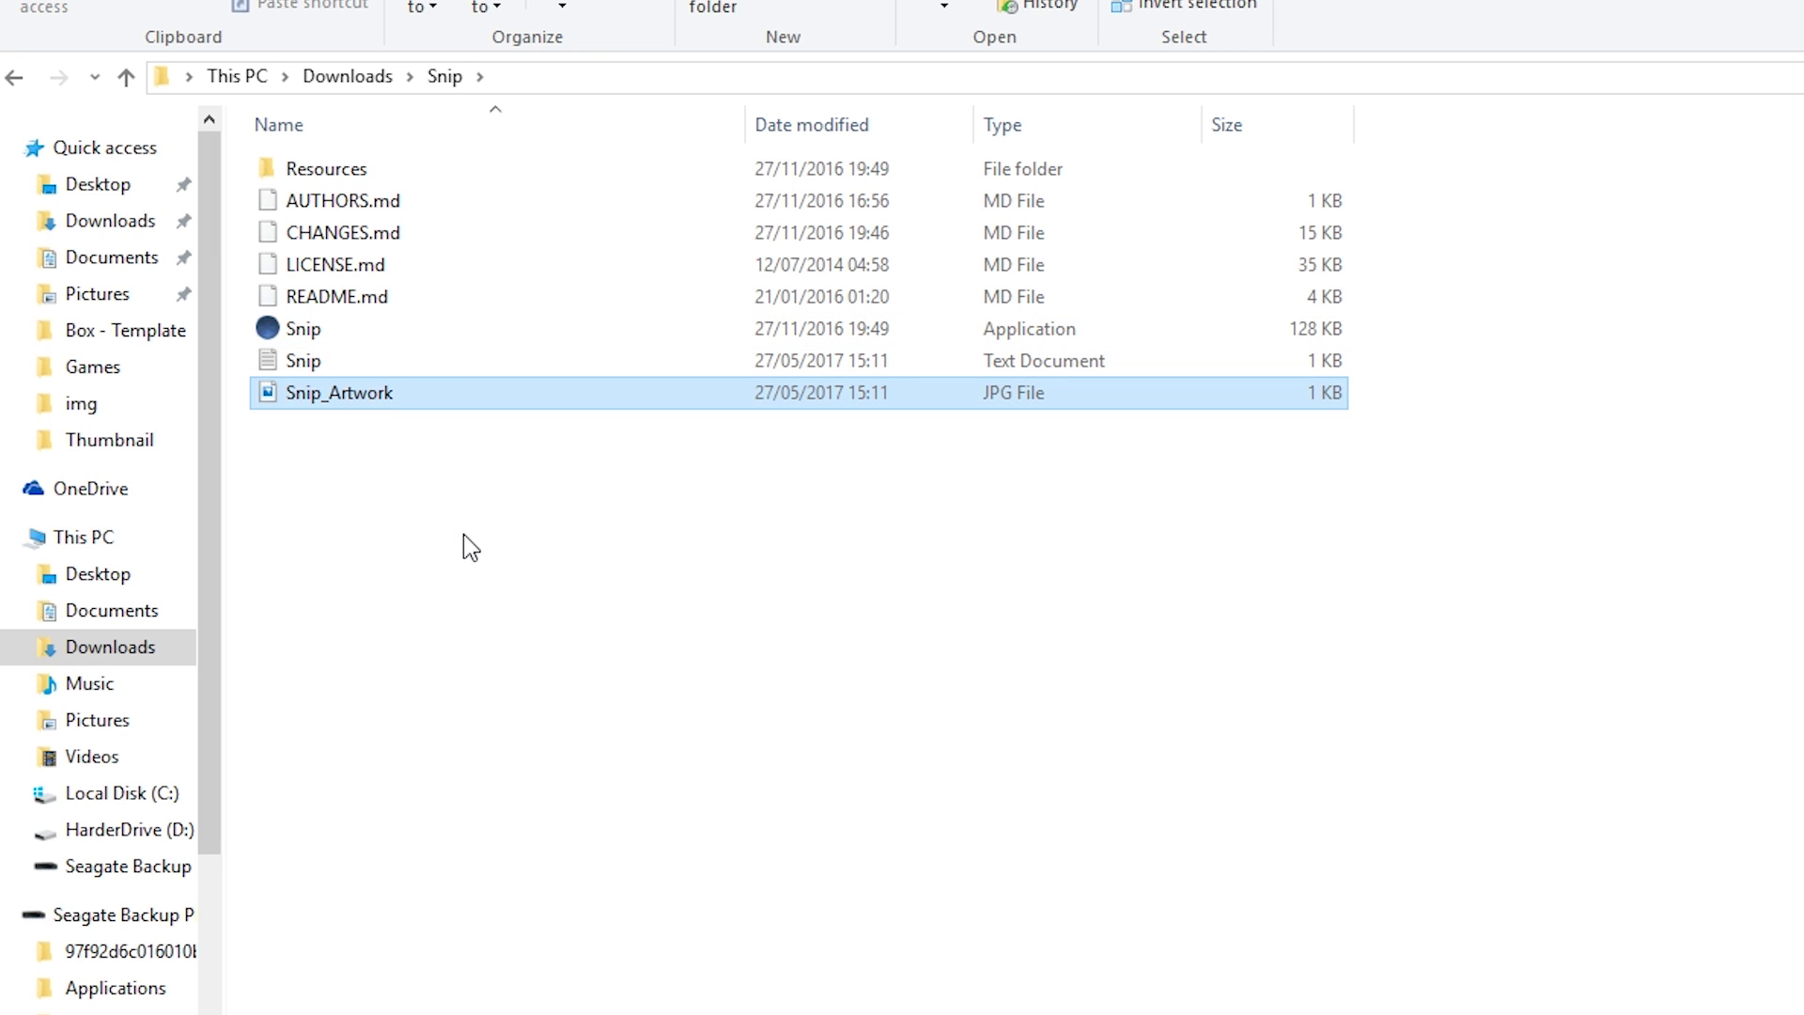
drag(449, 475, 322, 365)
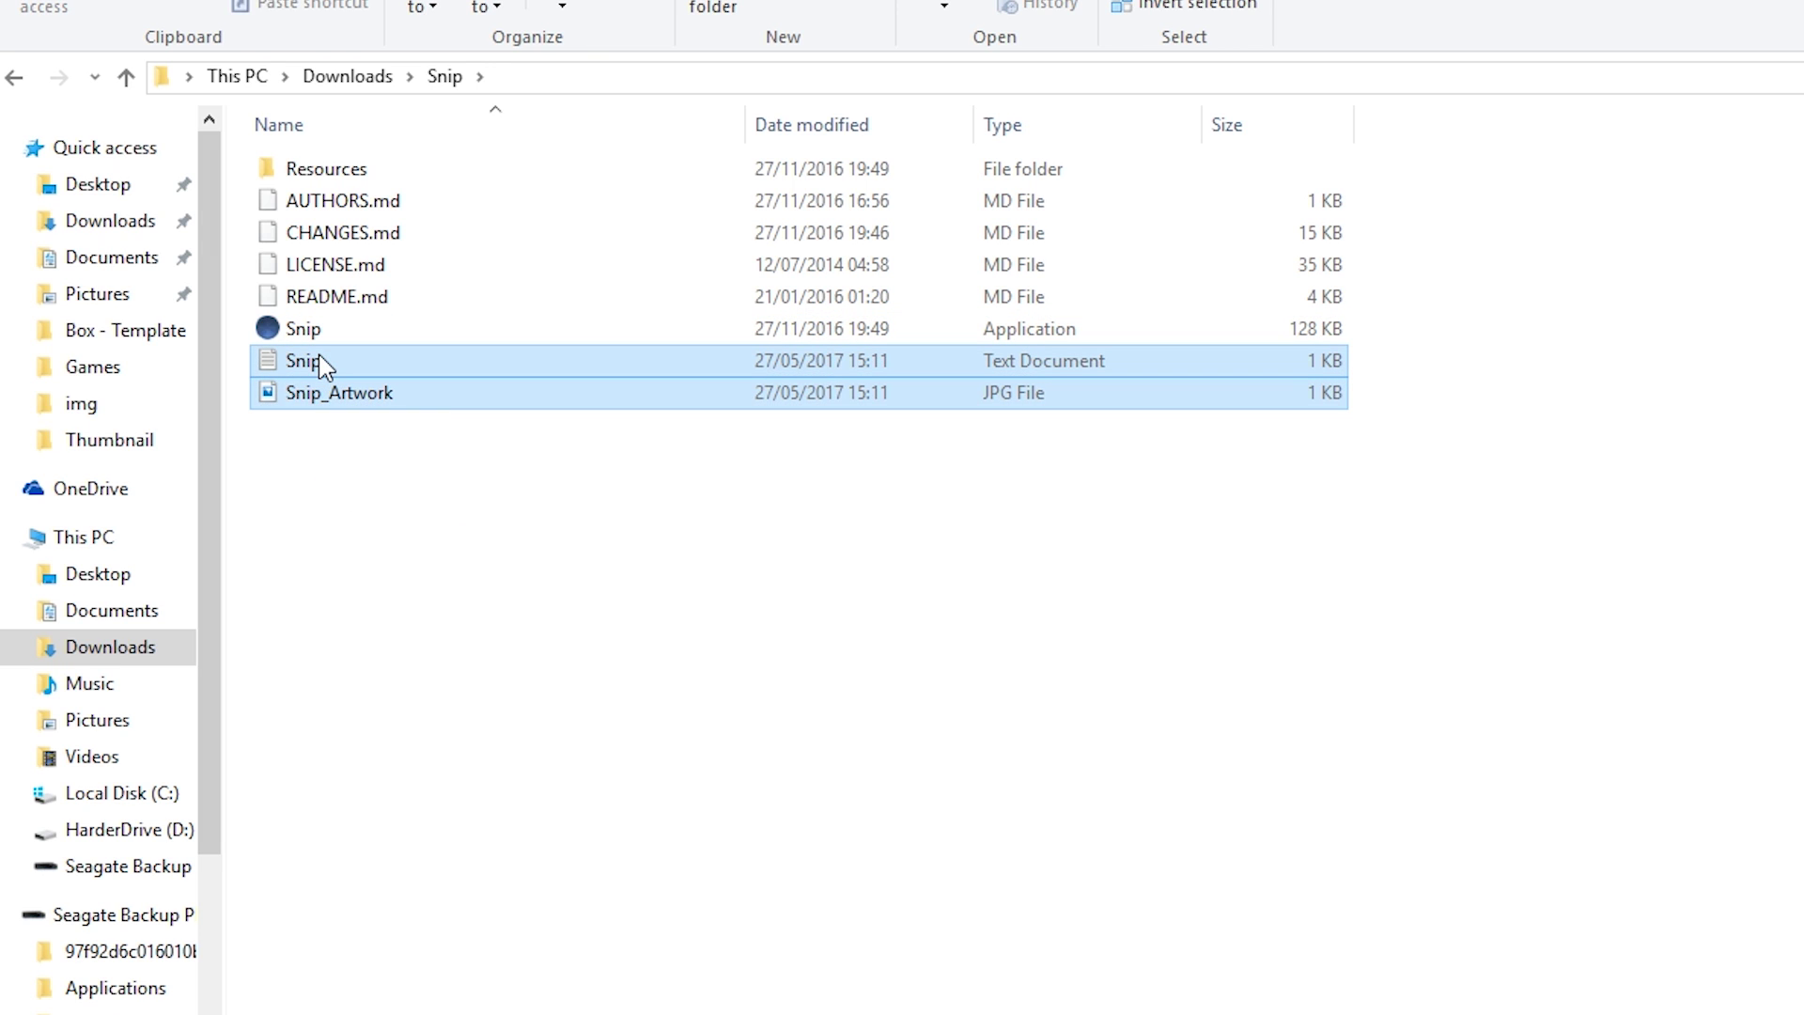
click(324, 364)
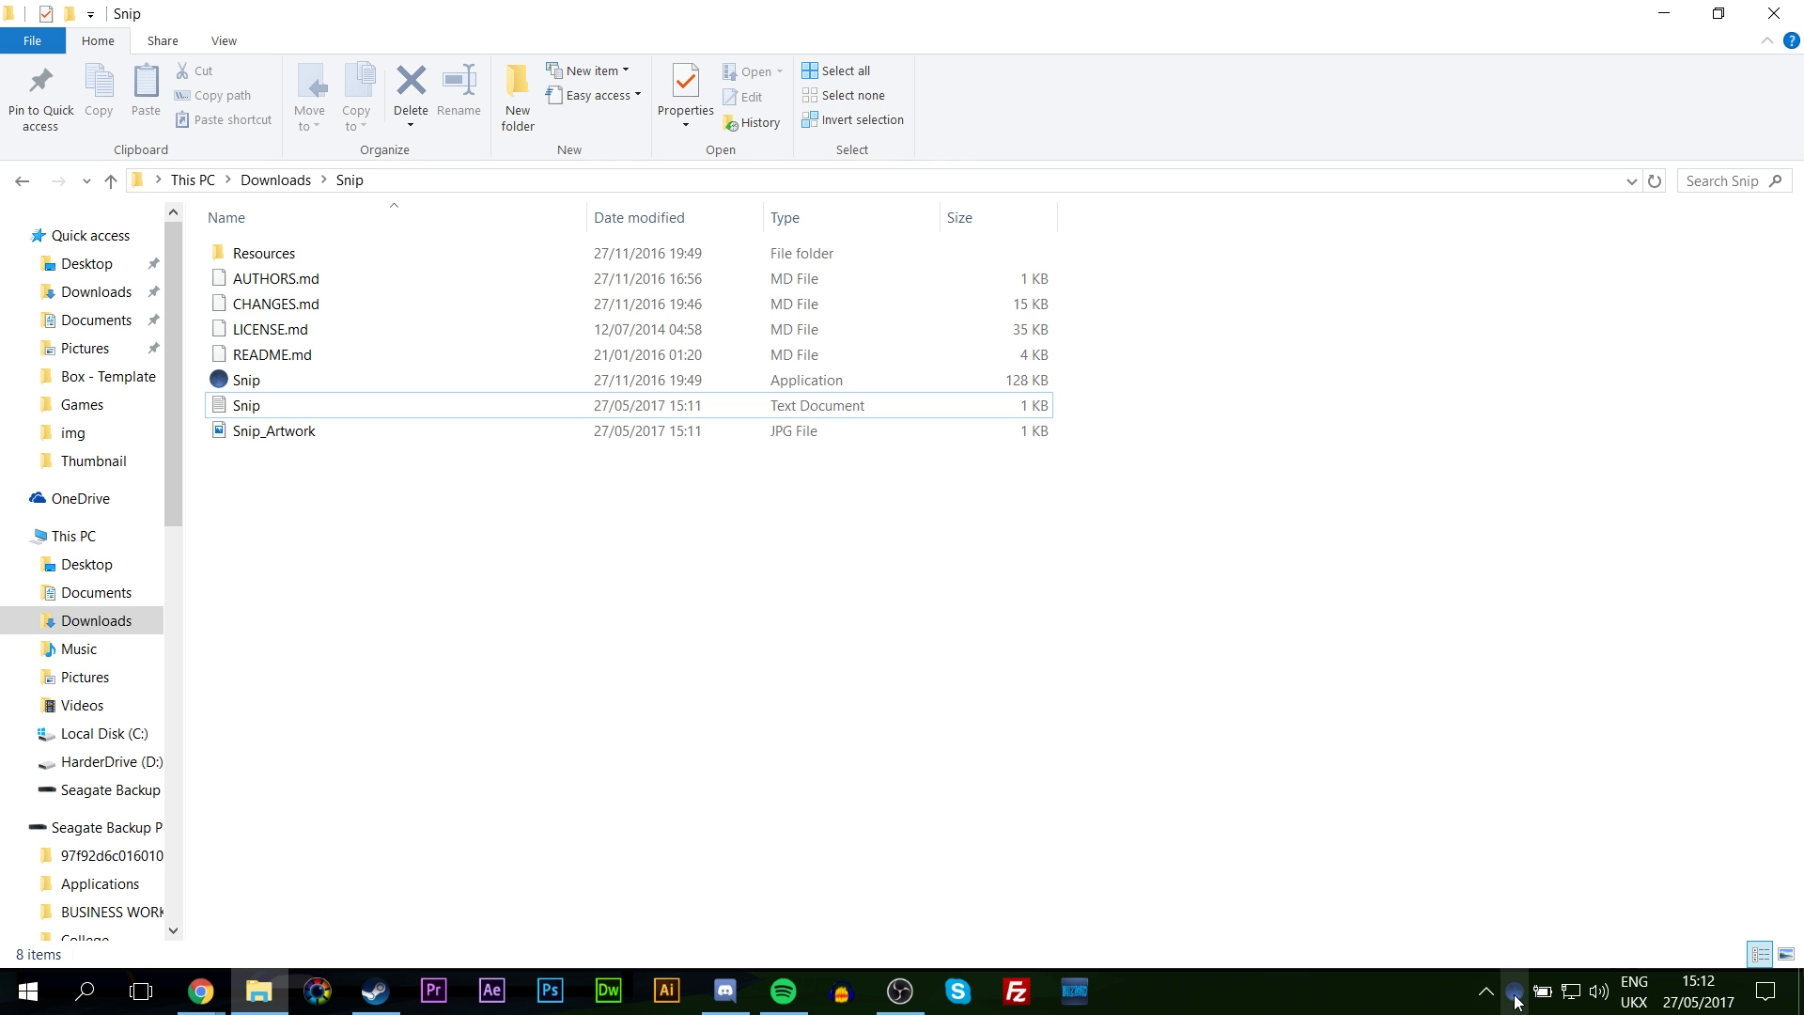
mouse_move(1515, 998)
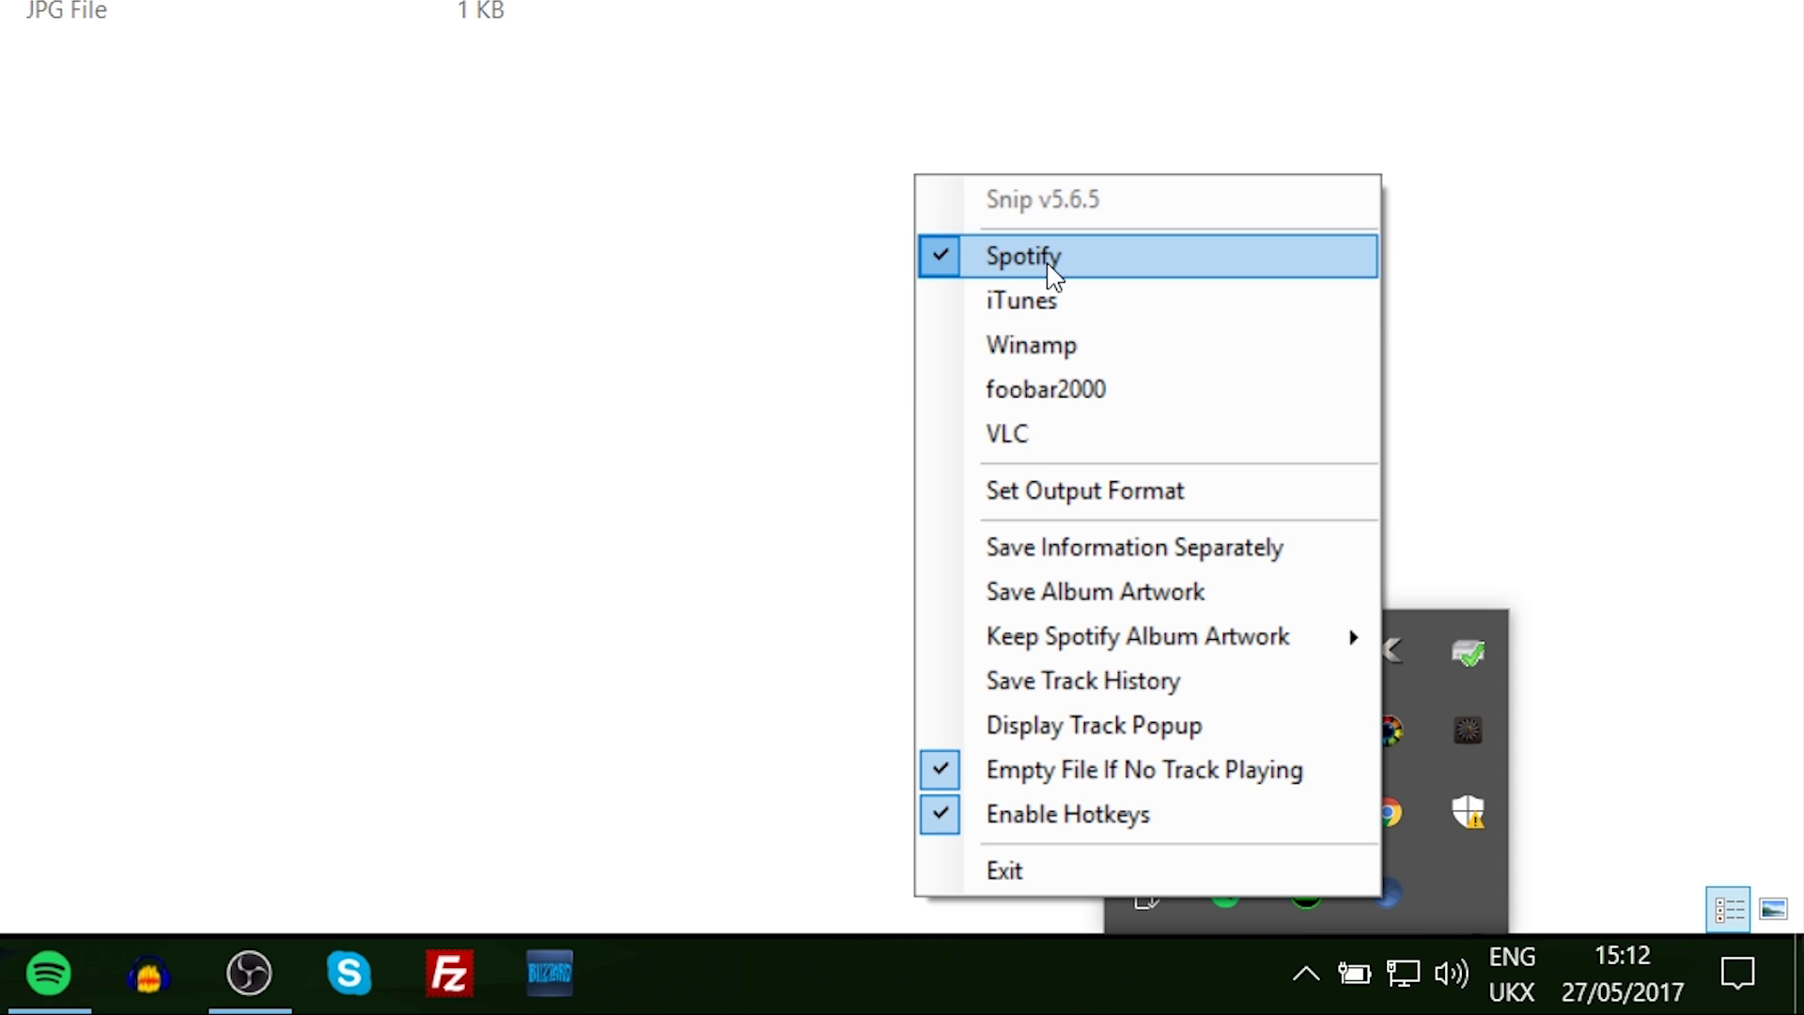
Step: Open Snip's output format settings and review the track, artist, album and separator values
click(1113, 510)
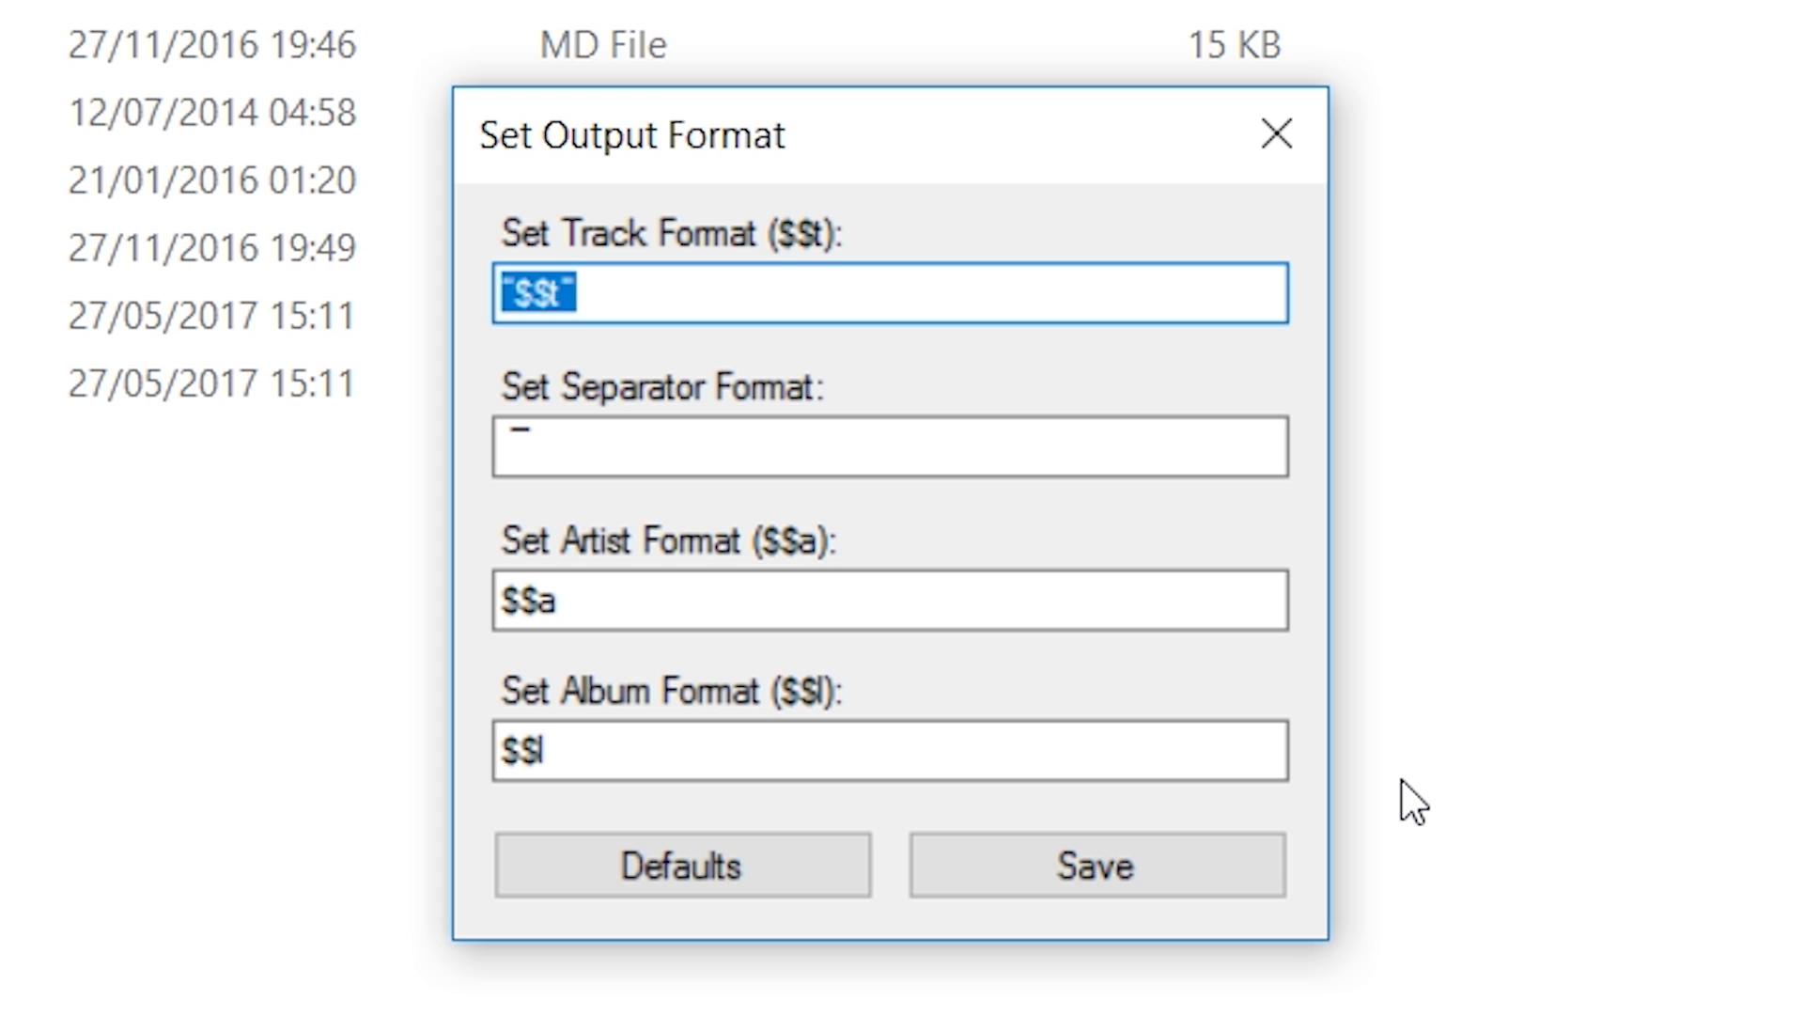
click(623, 297)
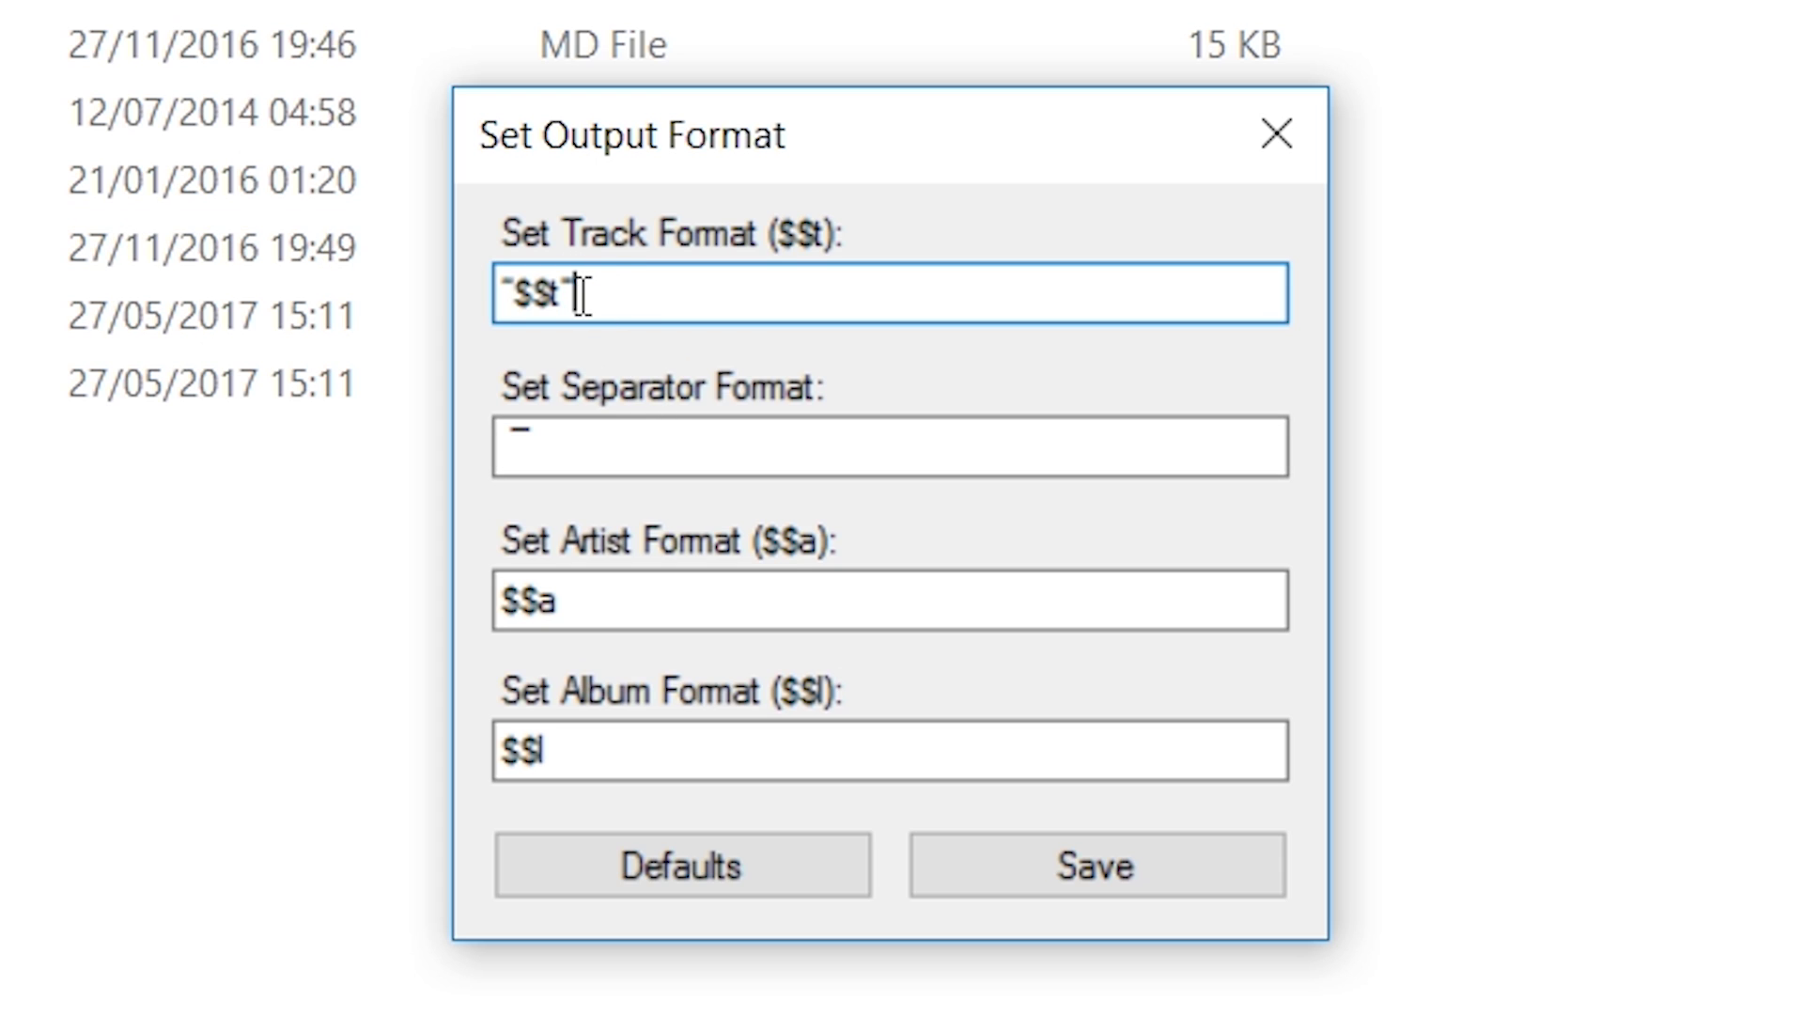
drag(581, 297, 495, 287)
drag(604, 590, 498, 590)
drag(578, 771, 491, 745)
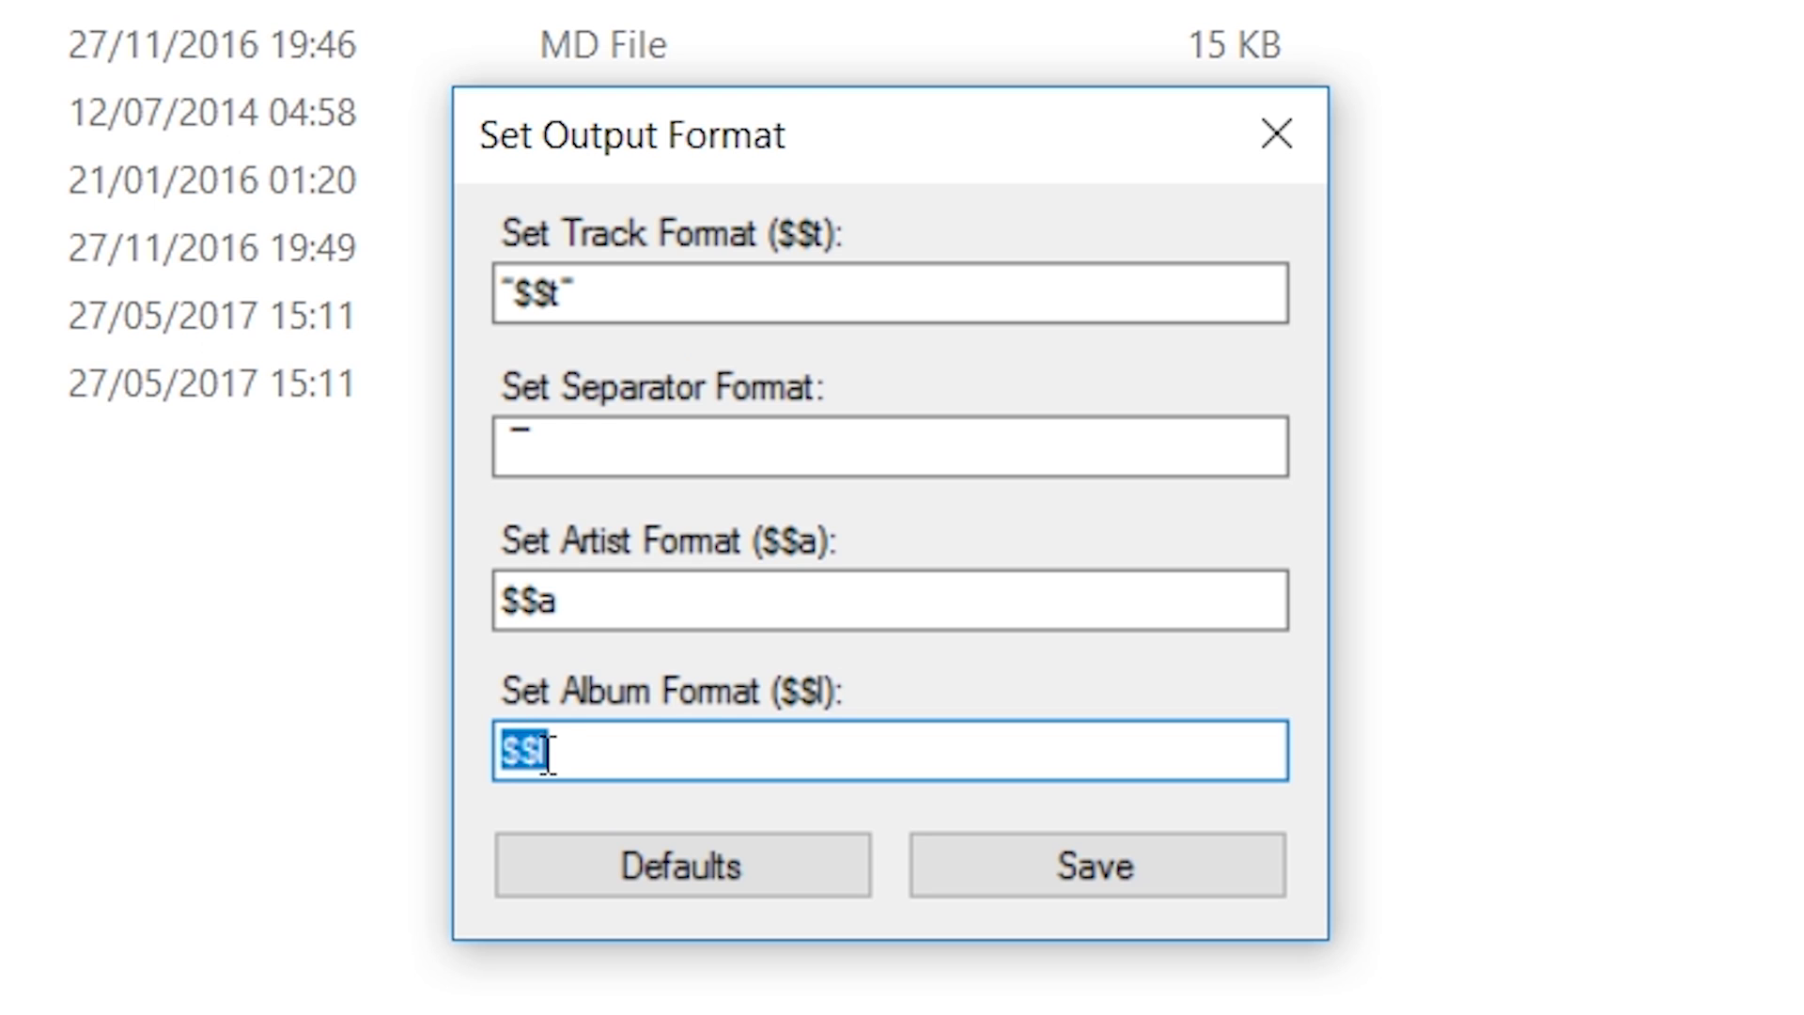
drag(568, 448, 492, 448)
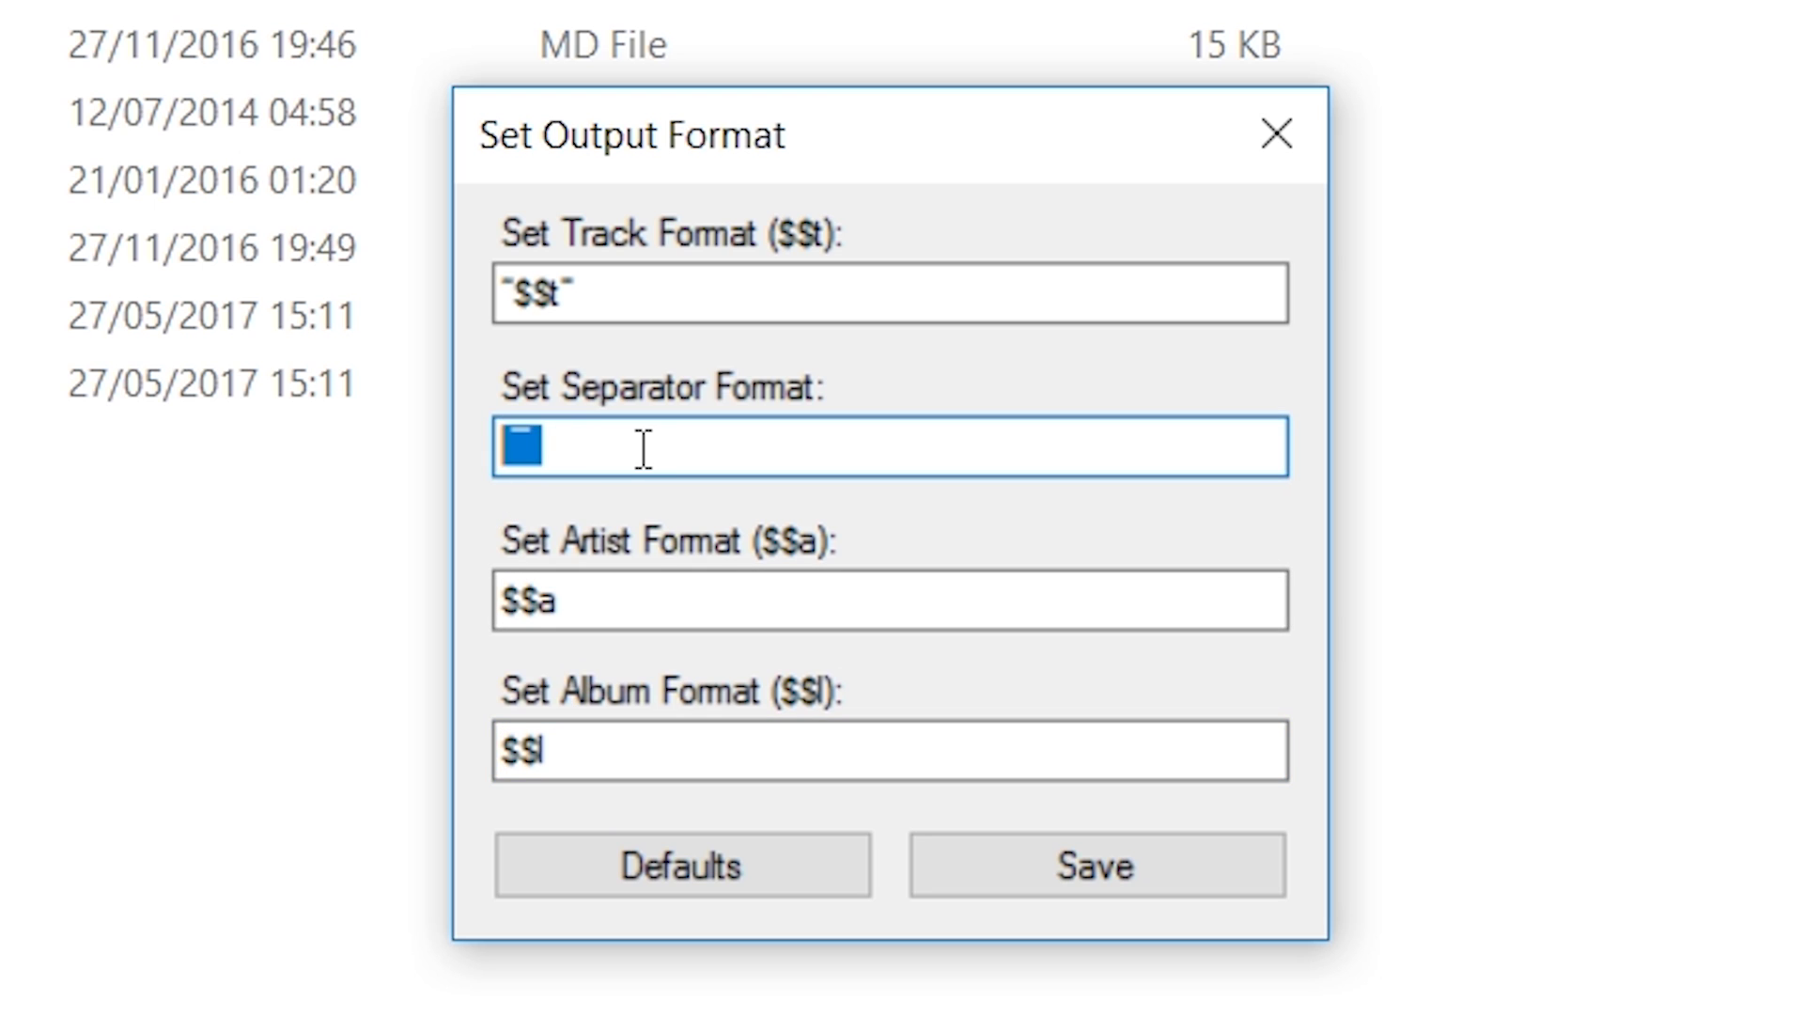
Step: Replace the quotes around the track format with straight quotes, giving "$$t"
click(650, 300)
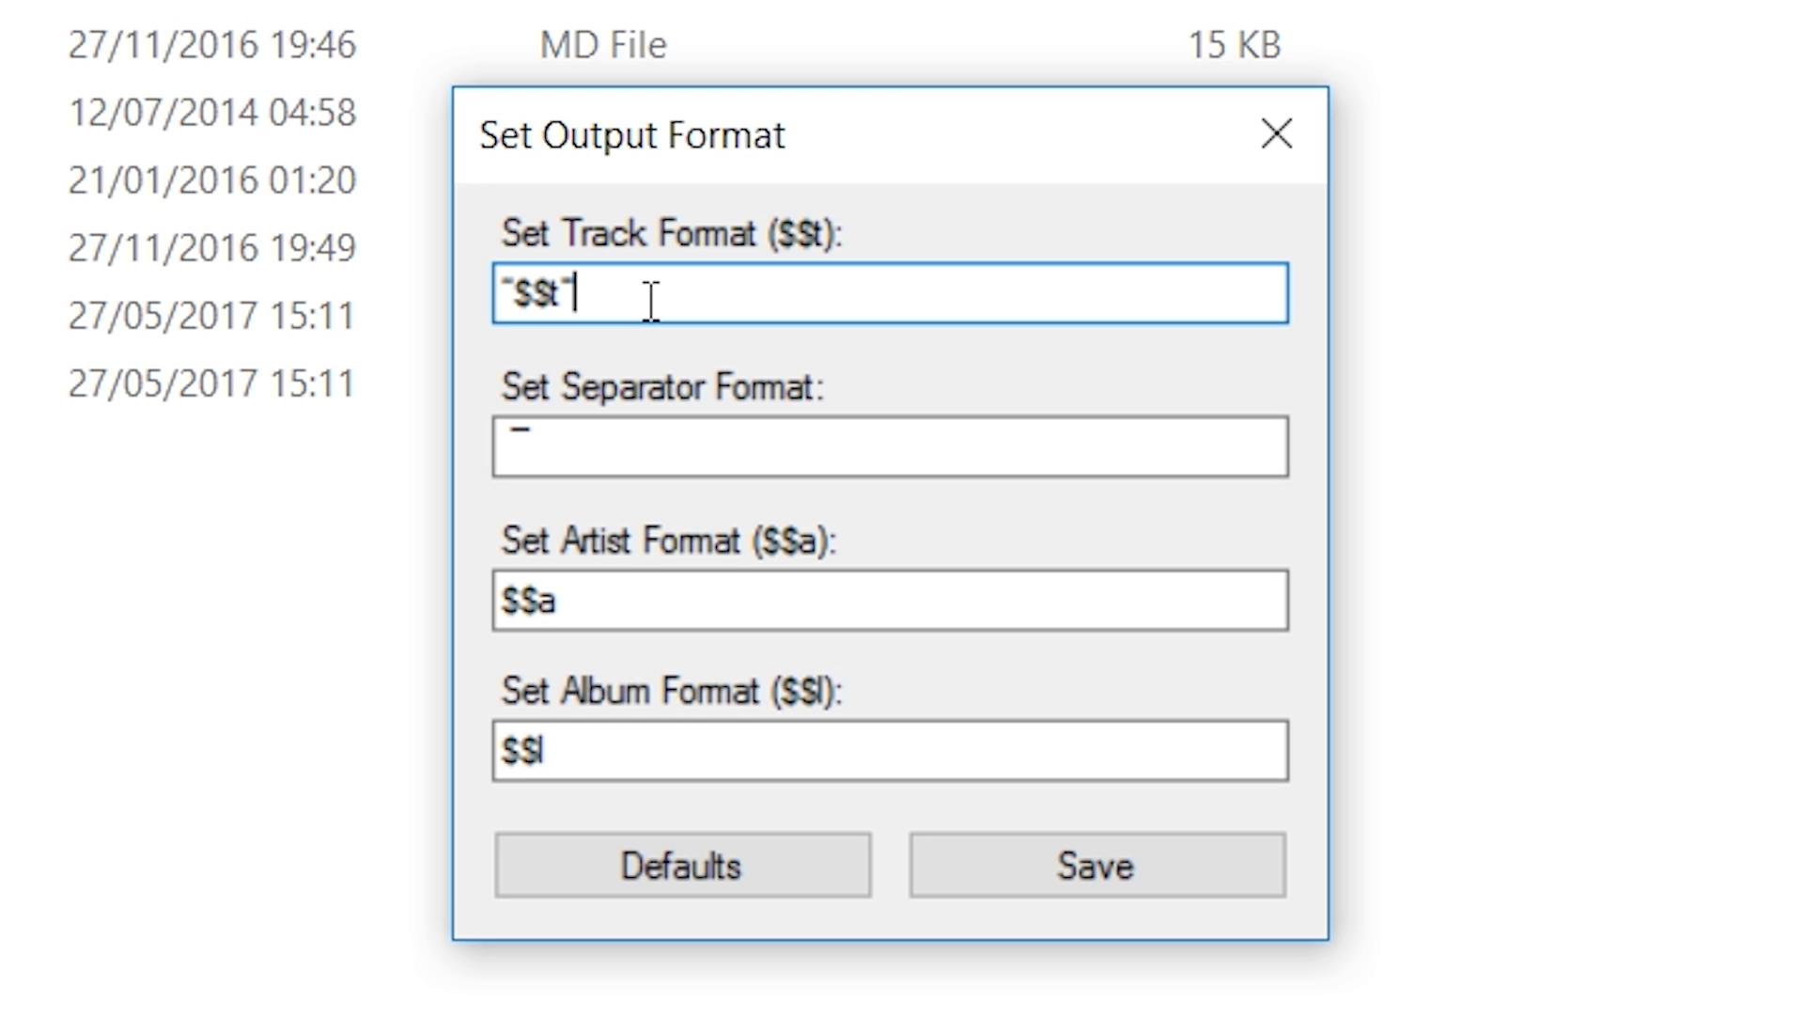
key(BackSpace)
key(Left)
key(BackSpace)
key(Right)
key(Right)
key(Delete)
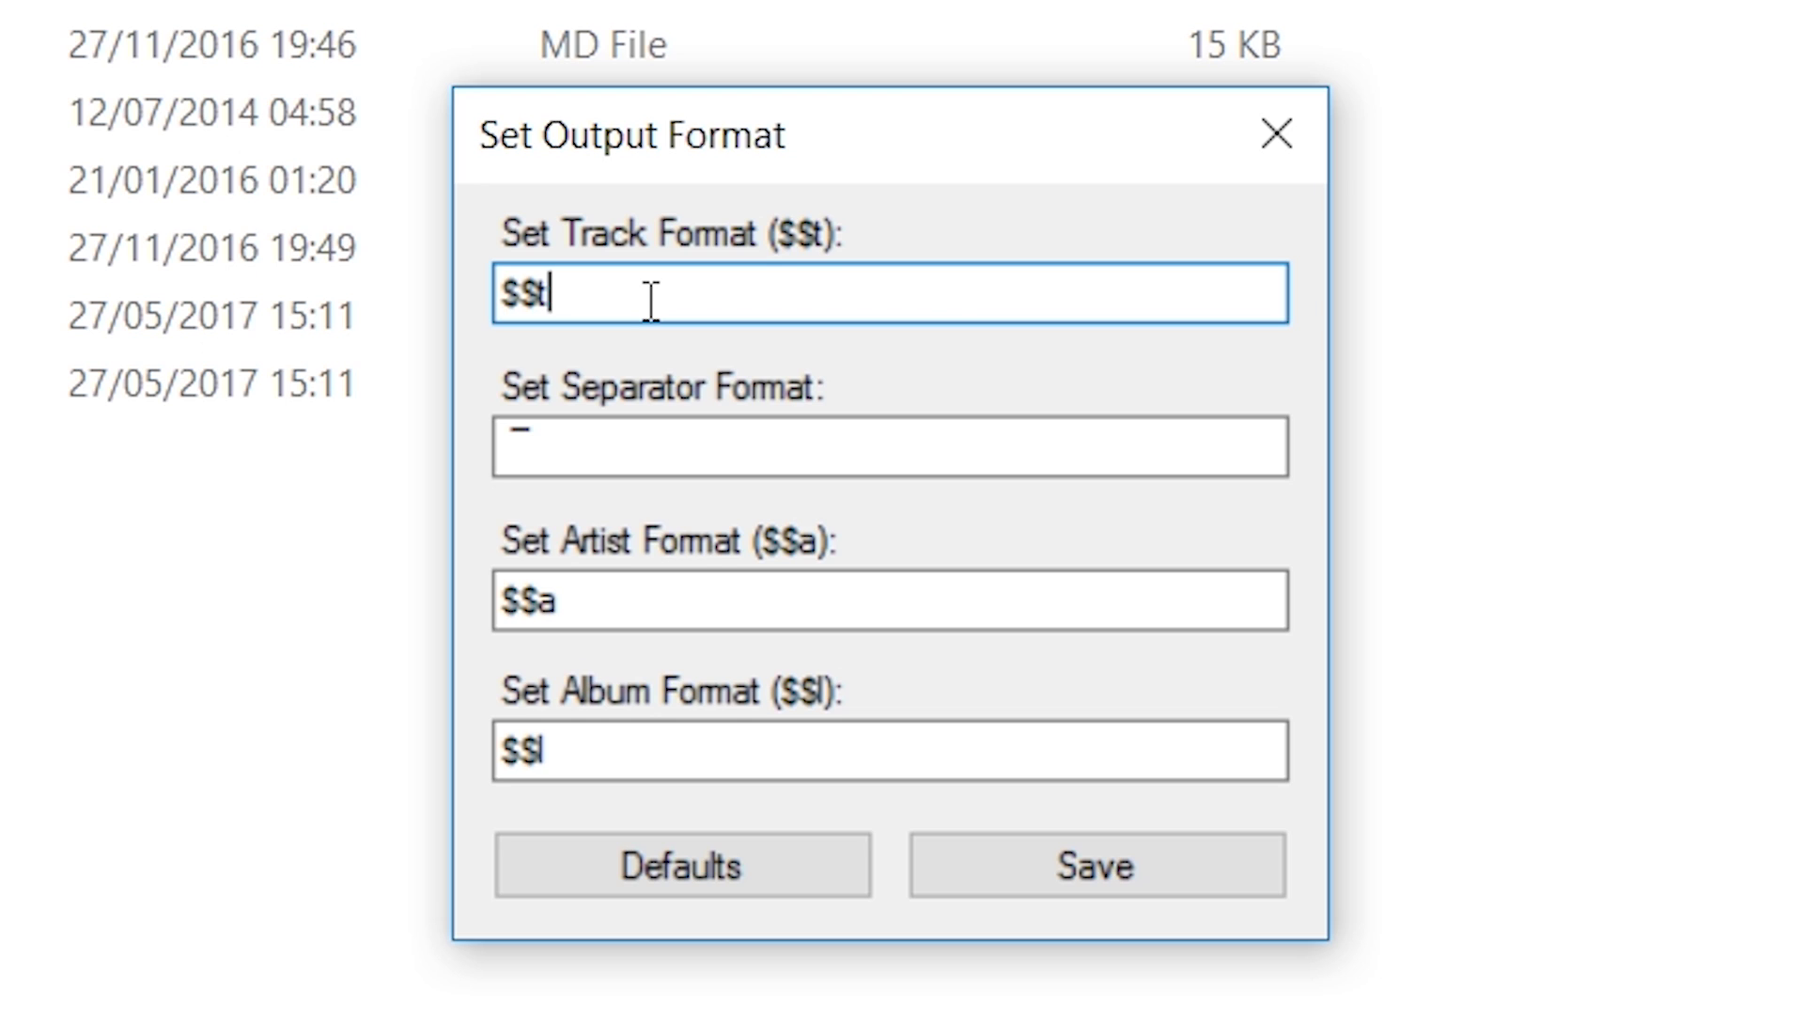
text(")
key(Left)
key(Left)
key(Left)
key(Left)
text(")
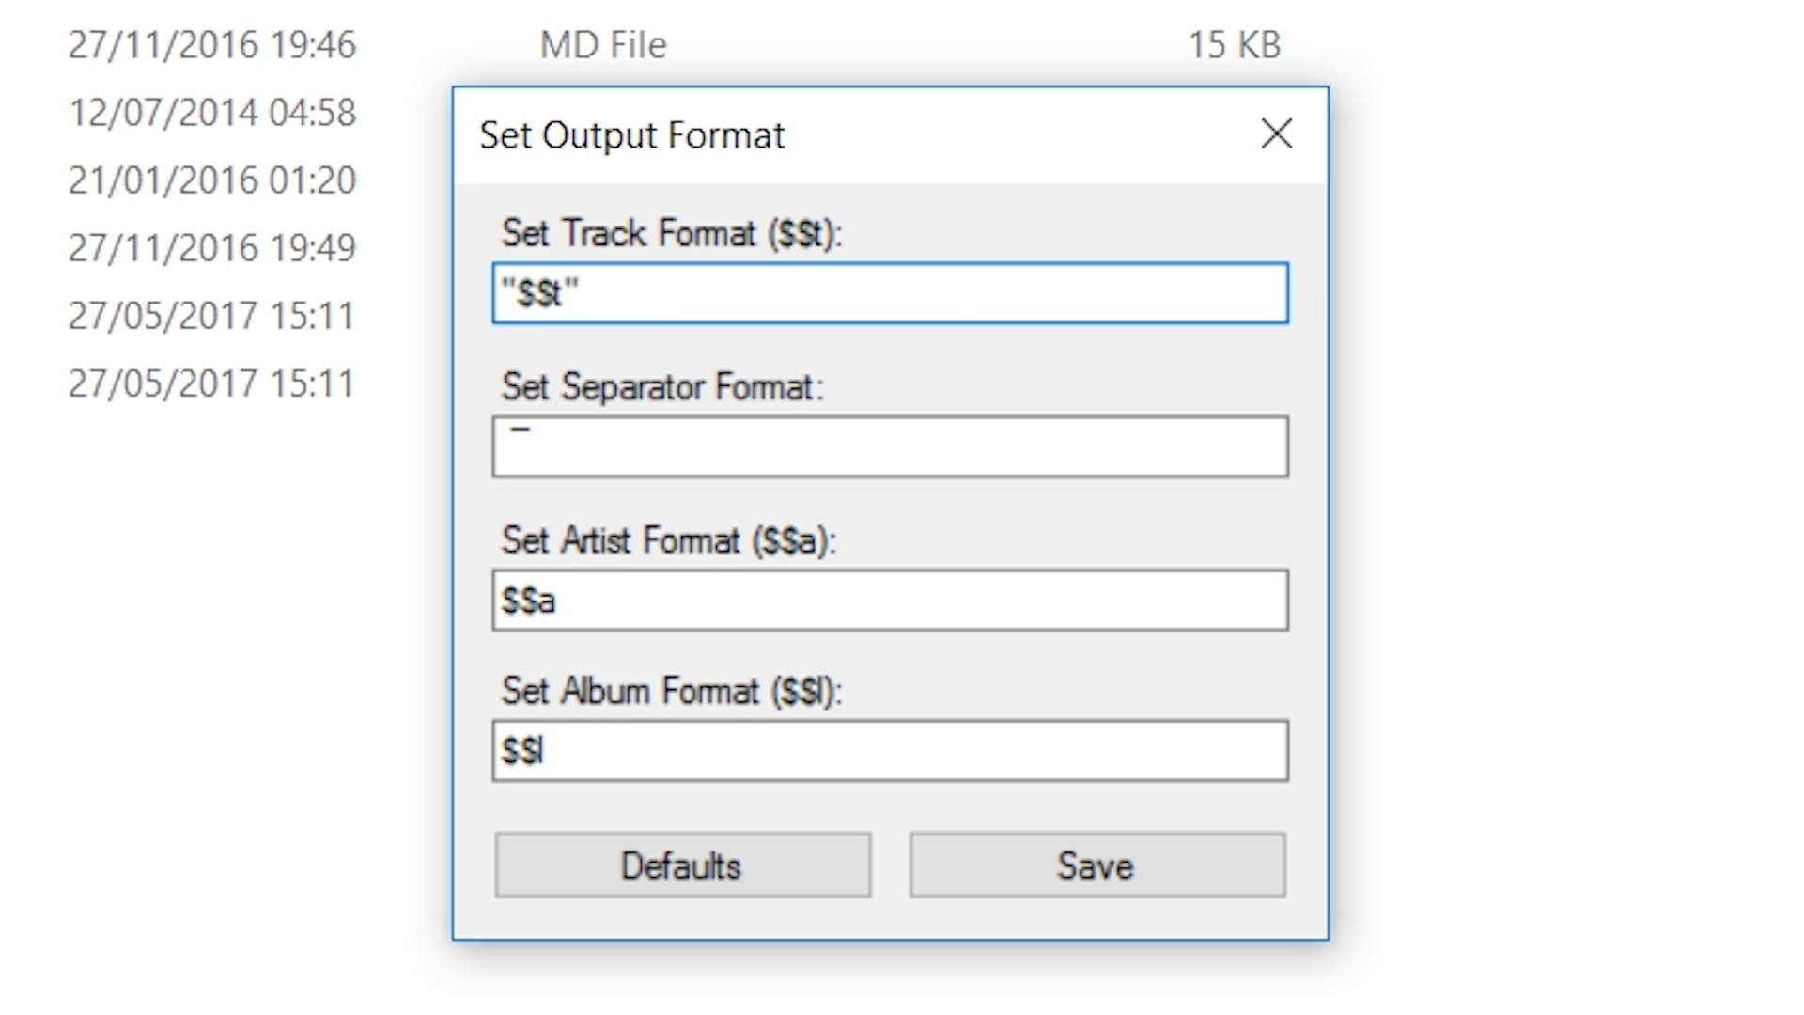
Step: Restore the default format values and set the separator to a hyphen (-)
double_click(589, 449)
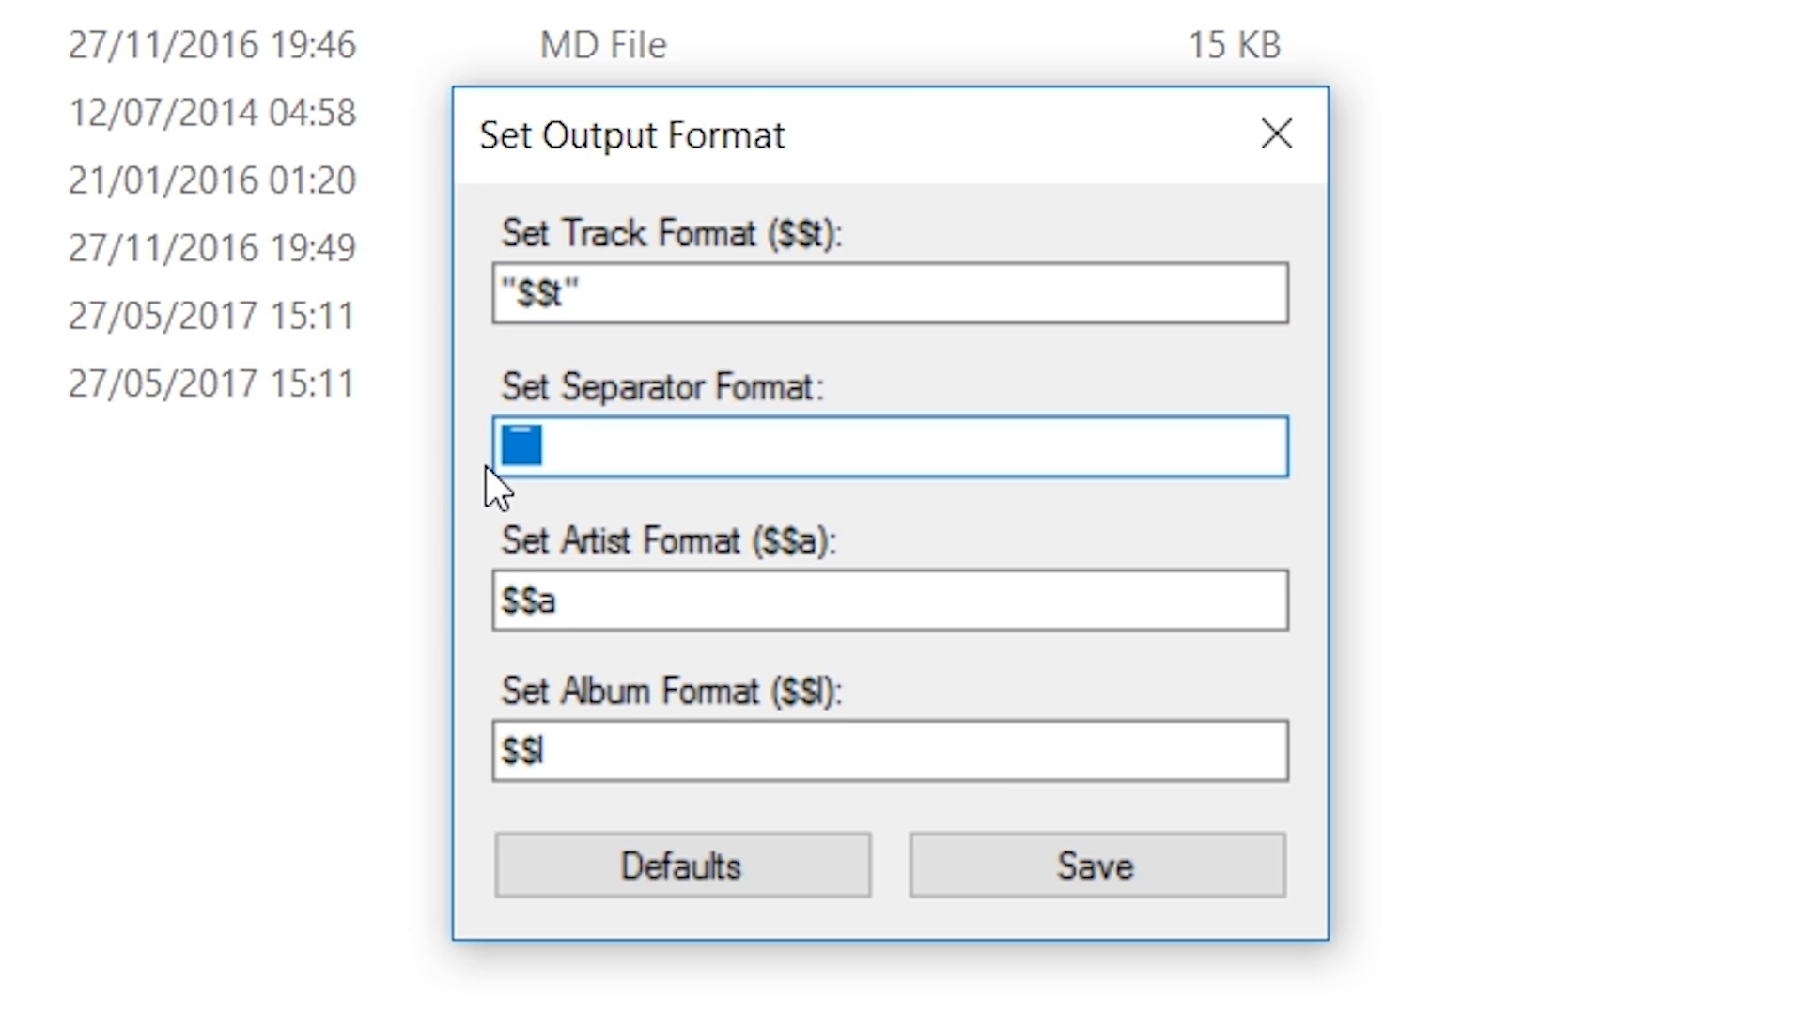
text(-)
double_click(512, 442)
drag(591, 608, 493, 596)
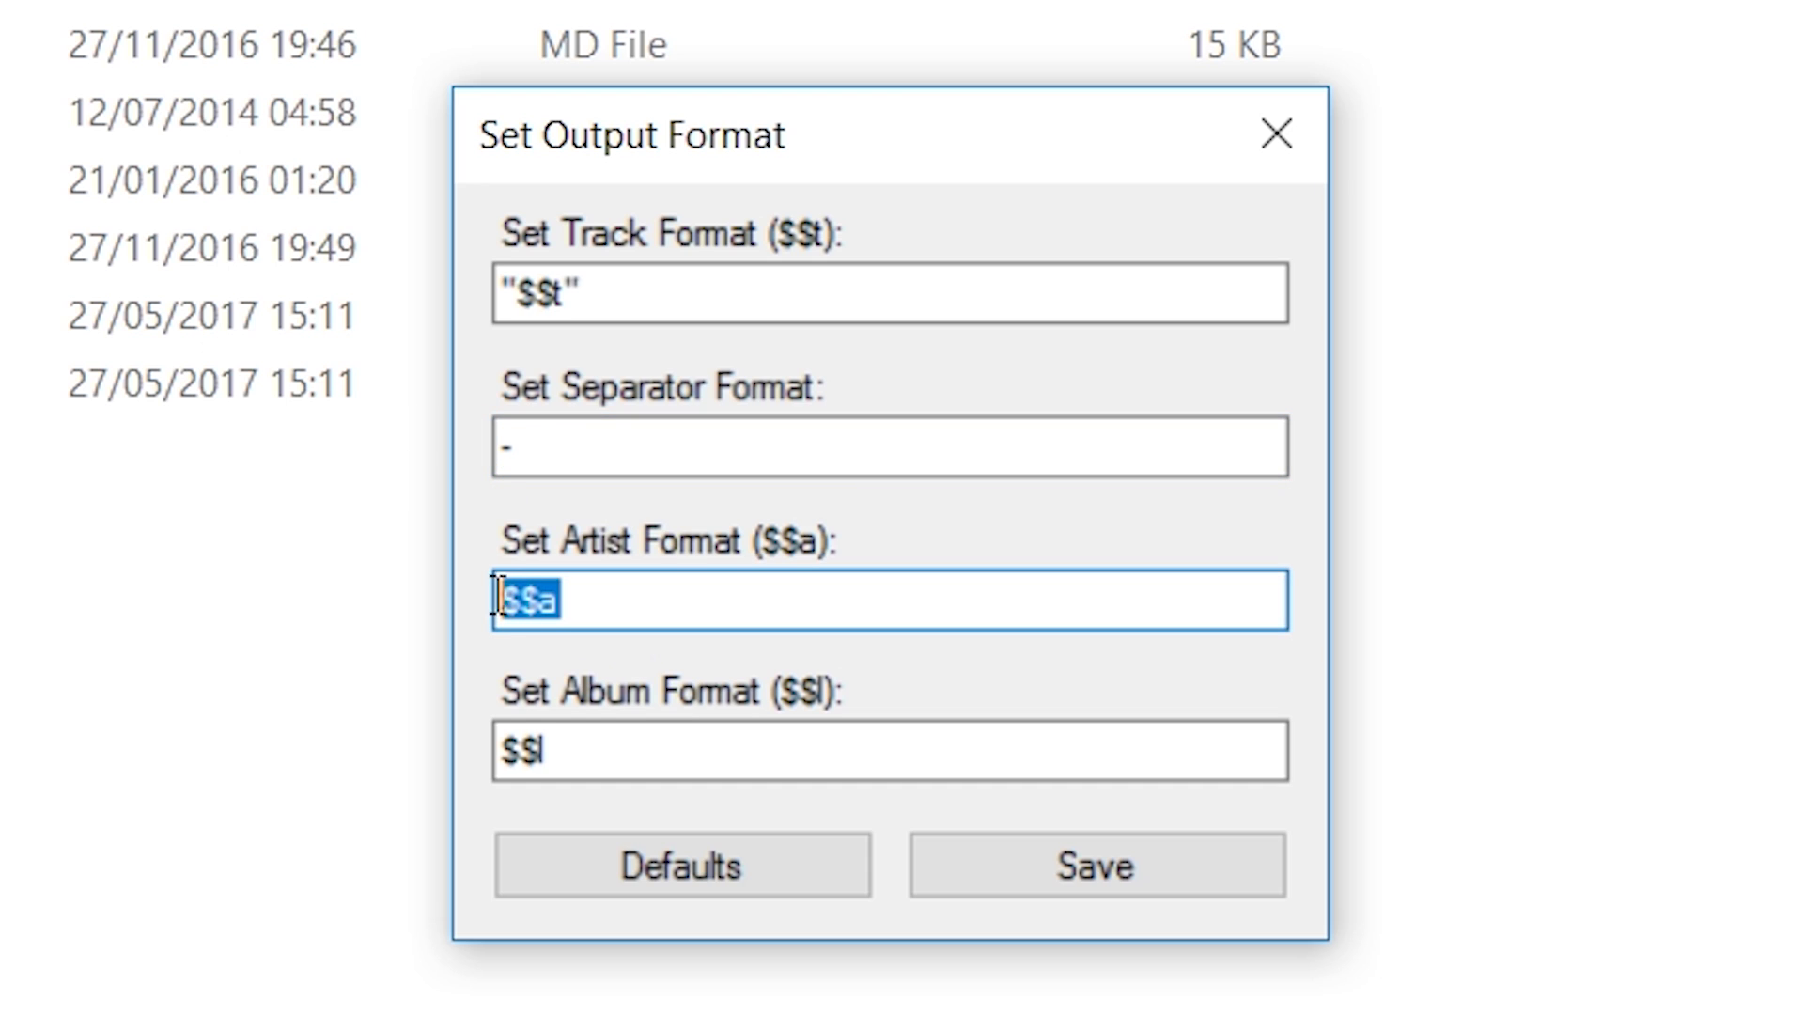
click(505, 597)
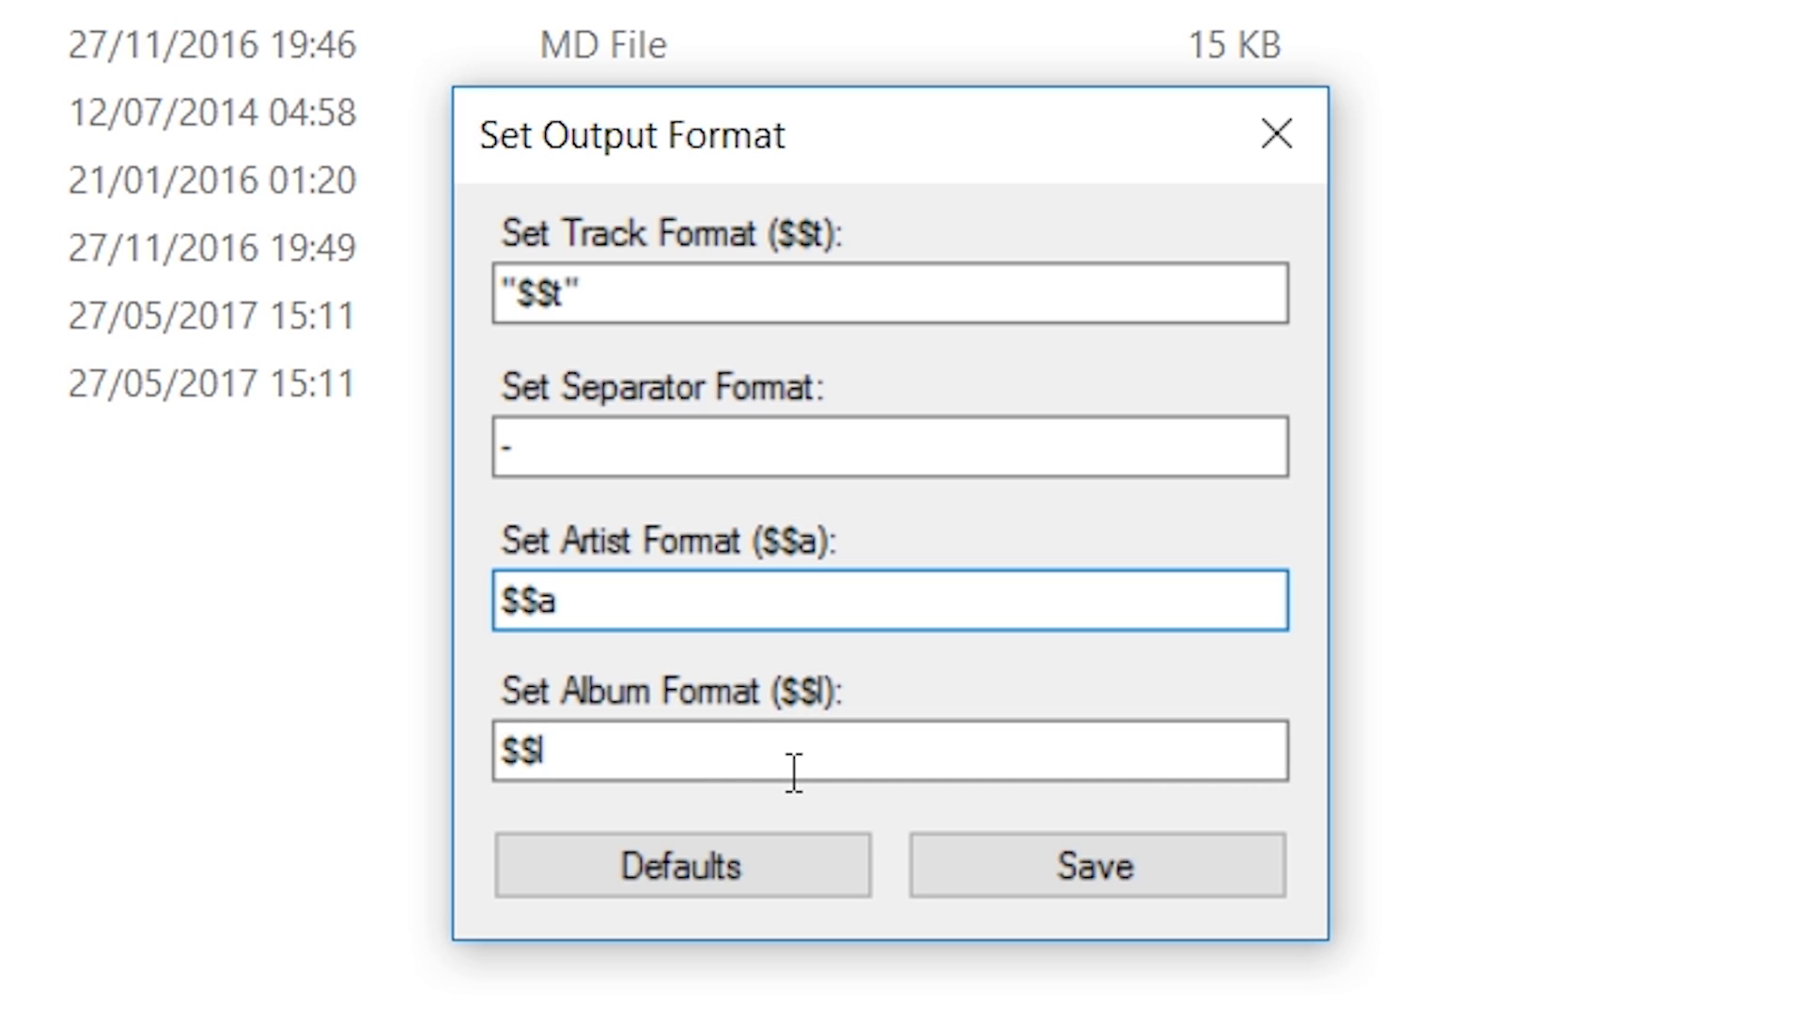
click(666, 876)
drag(630, 456, 462, 453)
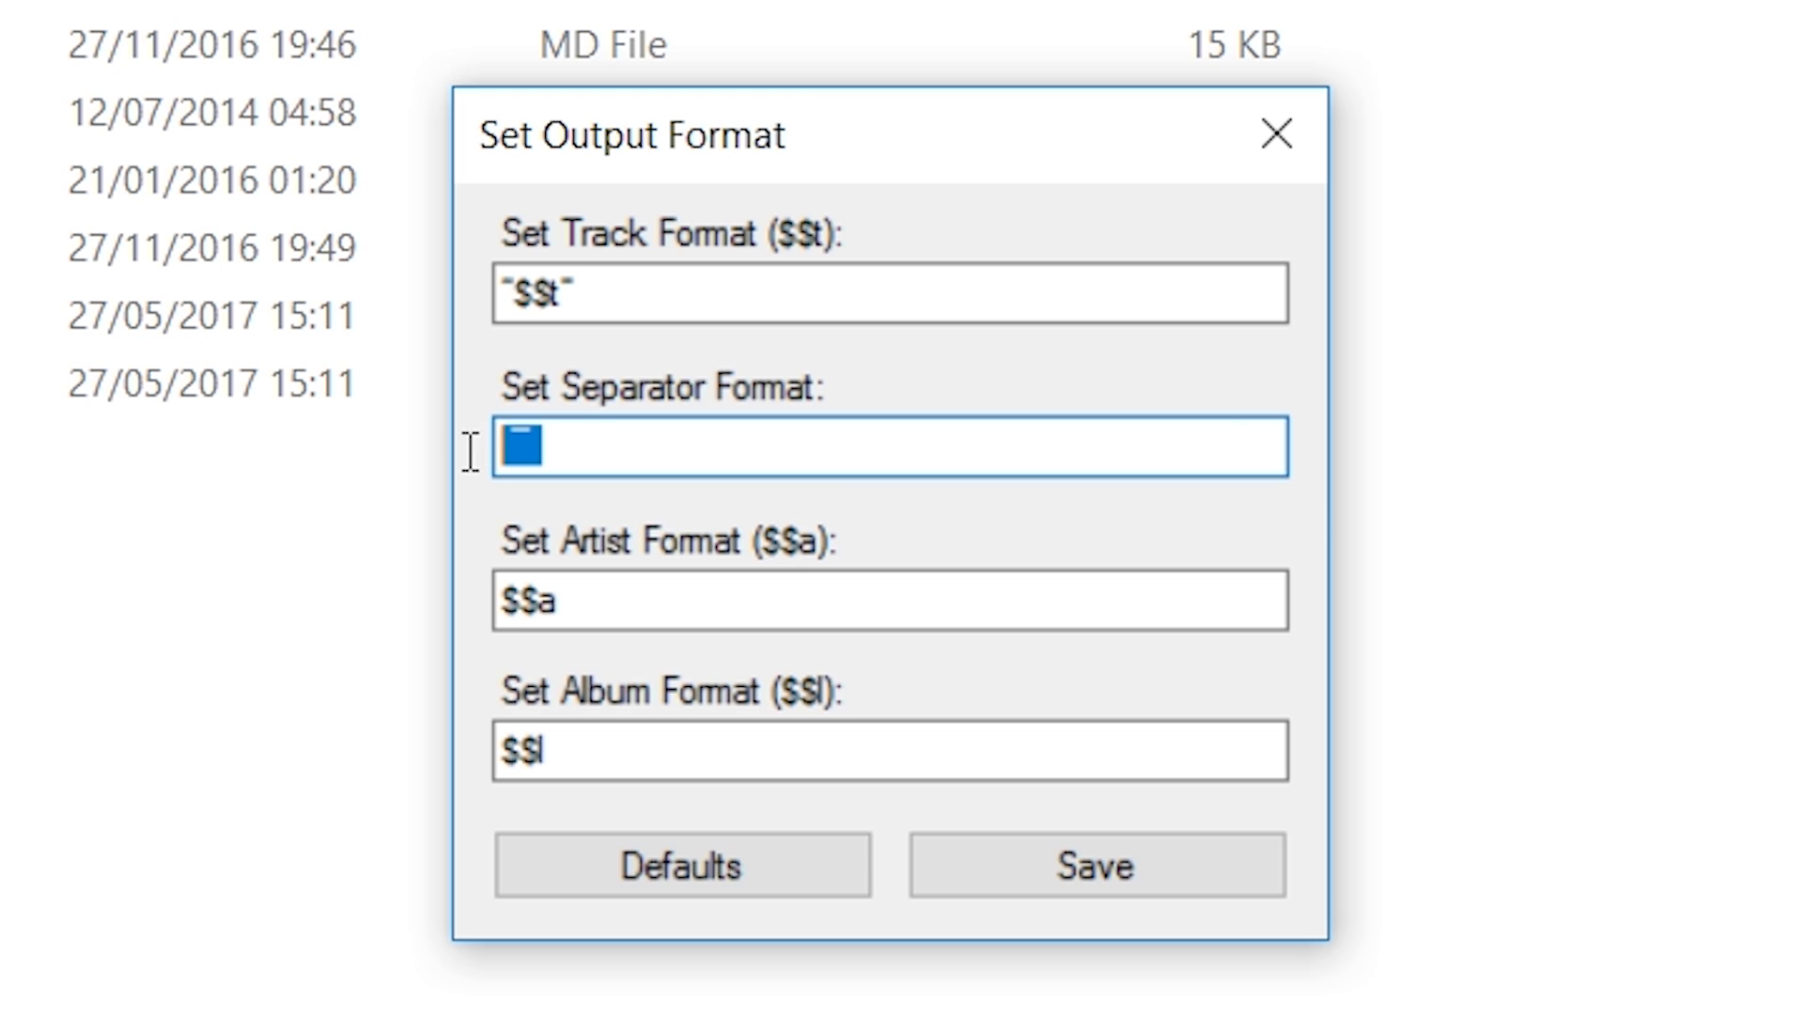
text(-)
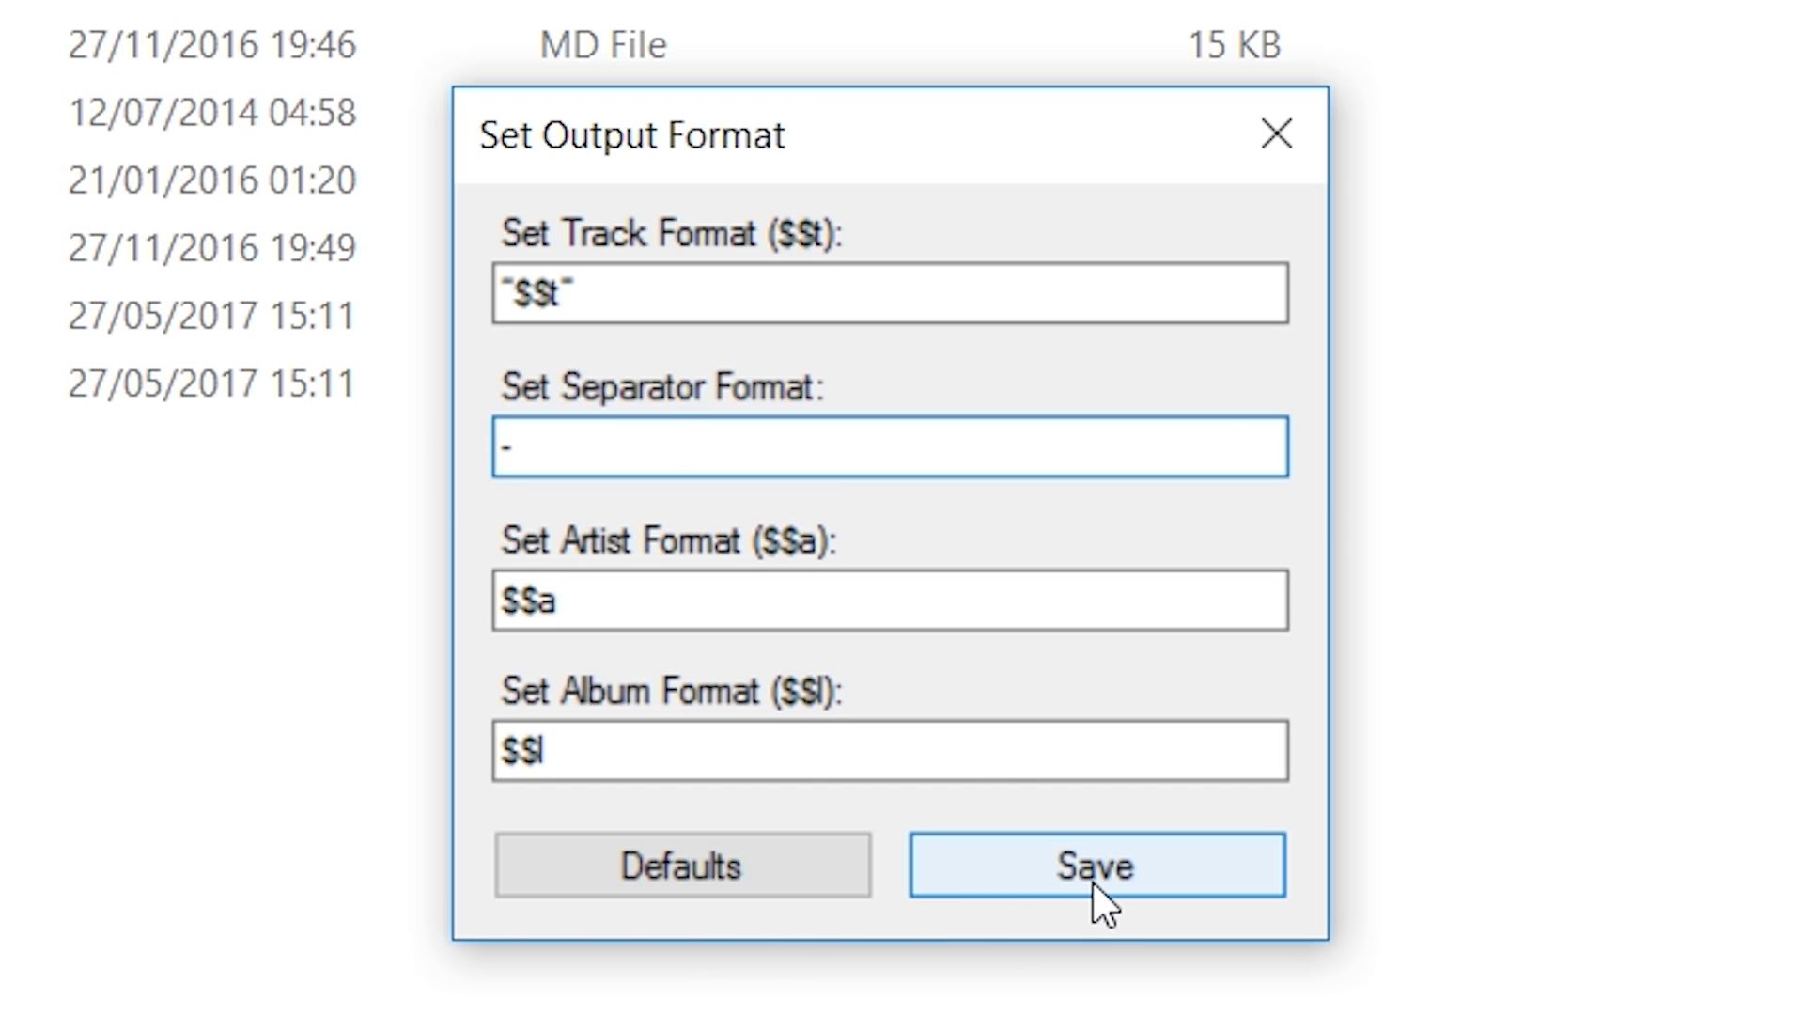
Step: Save the output format settings and open Snip.txt in Notepad
click(1092, 881)
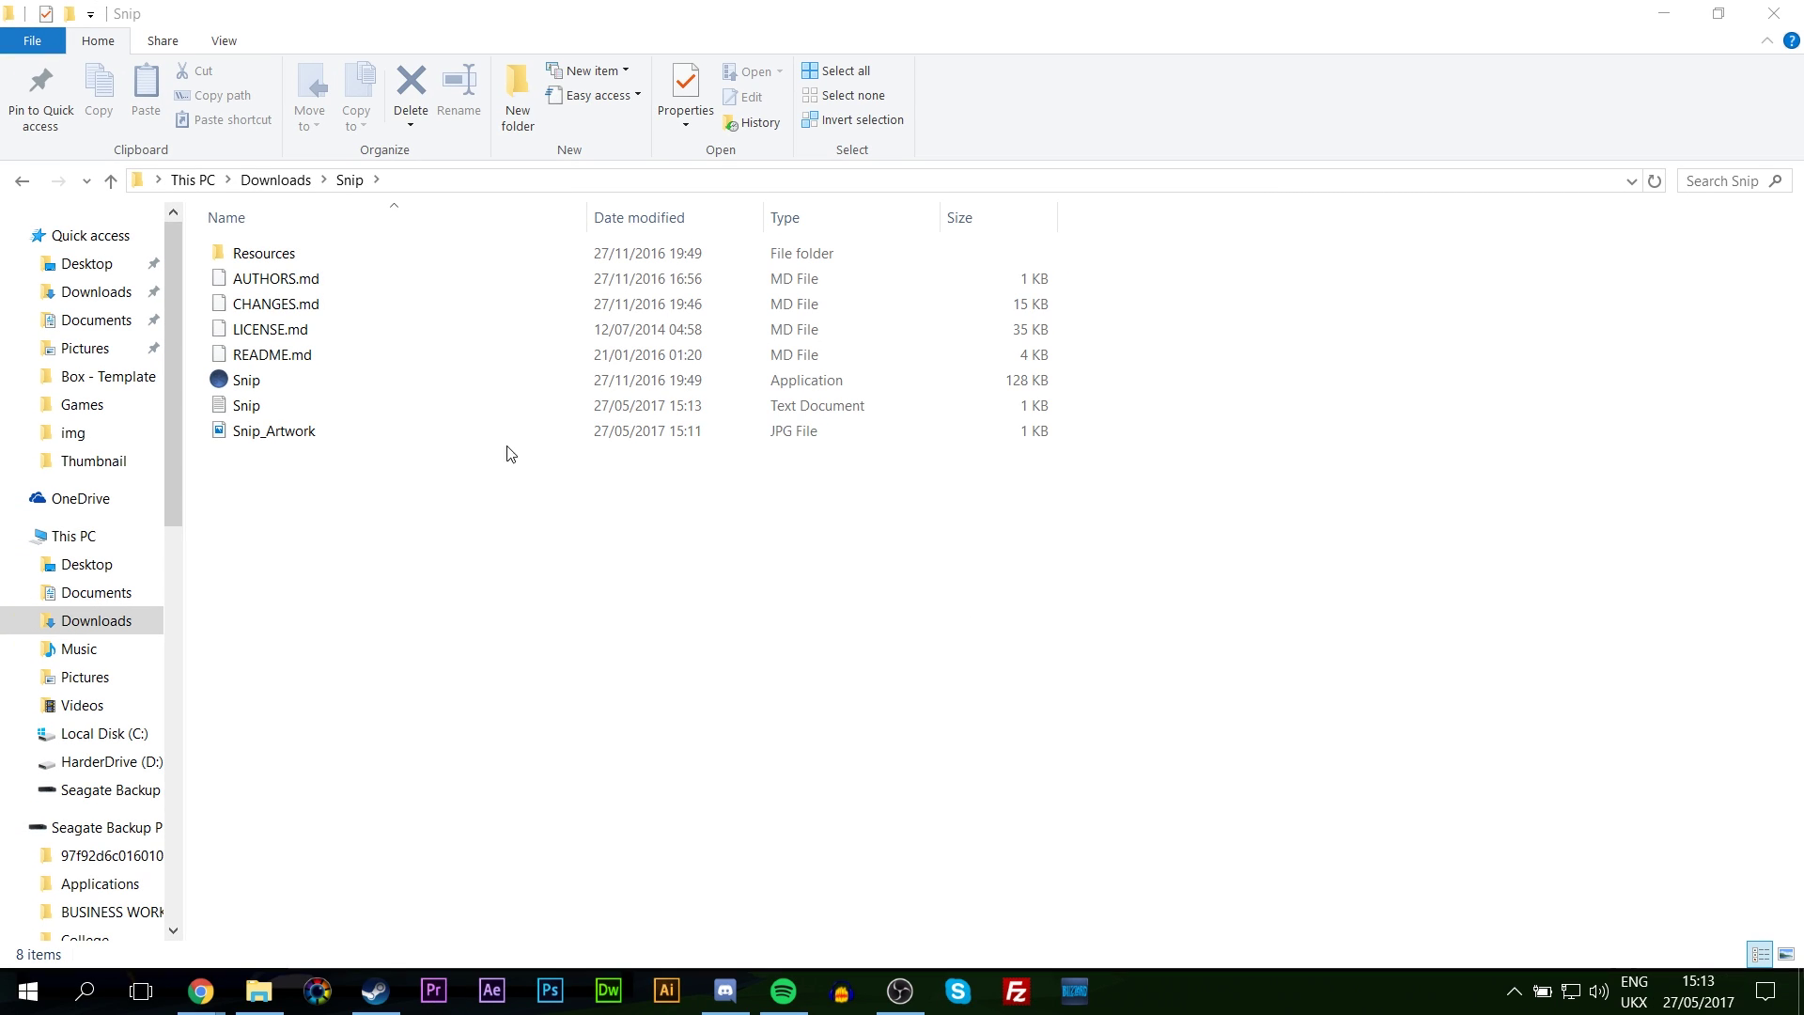
click(449, 407)
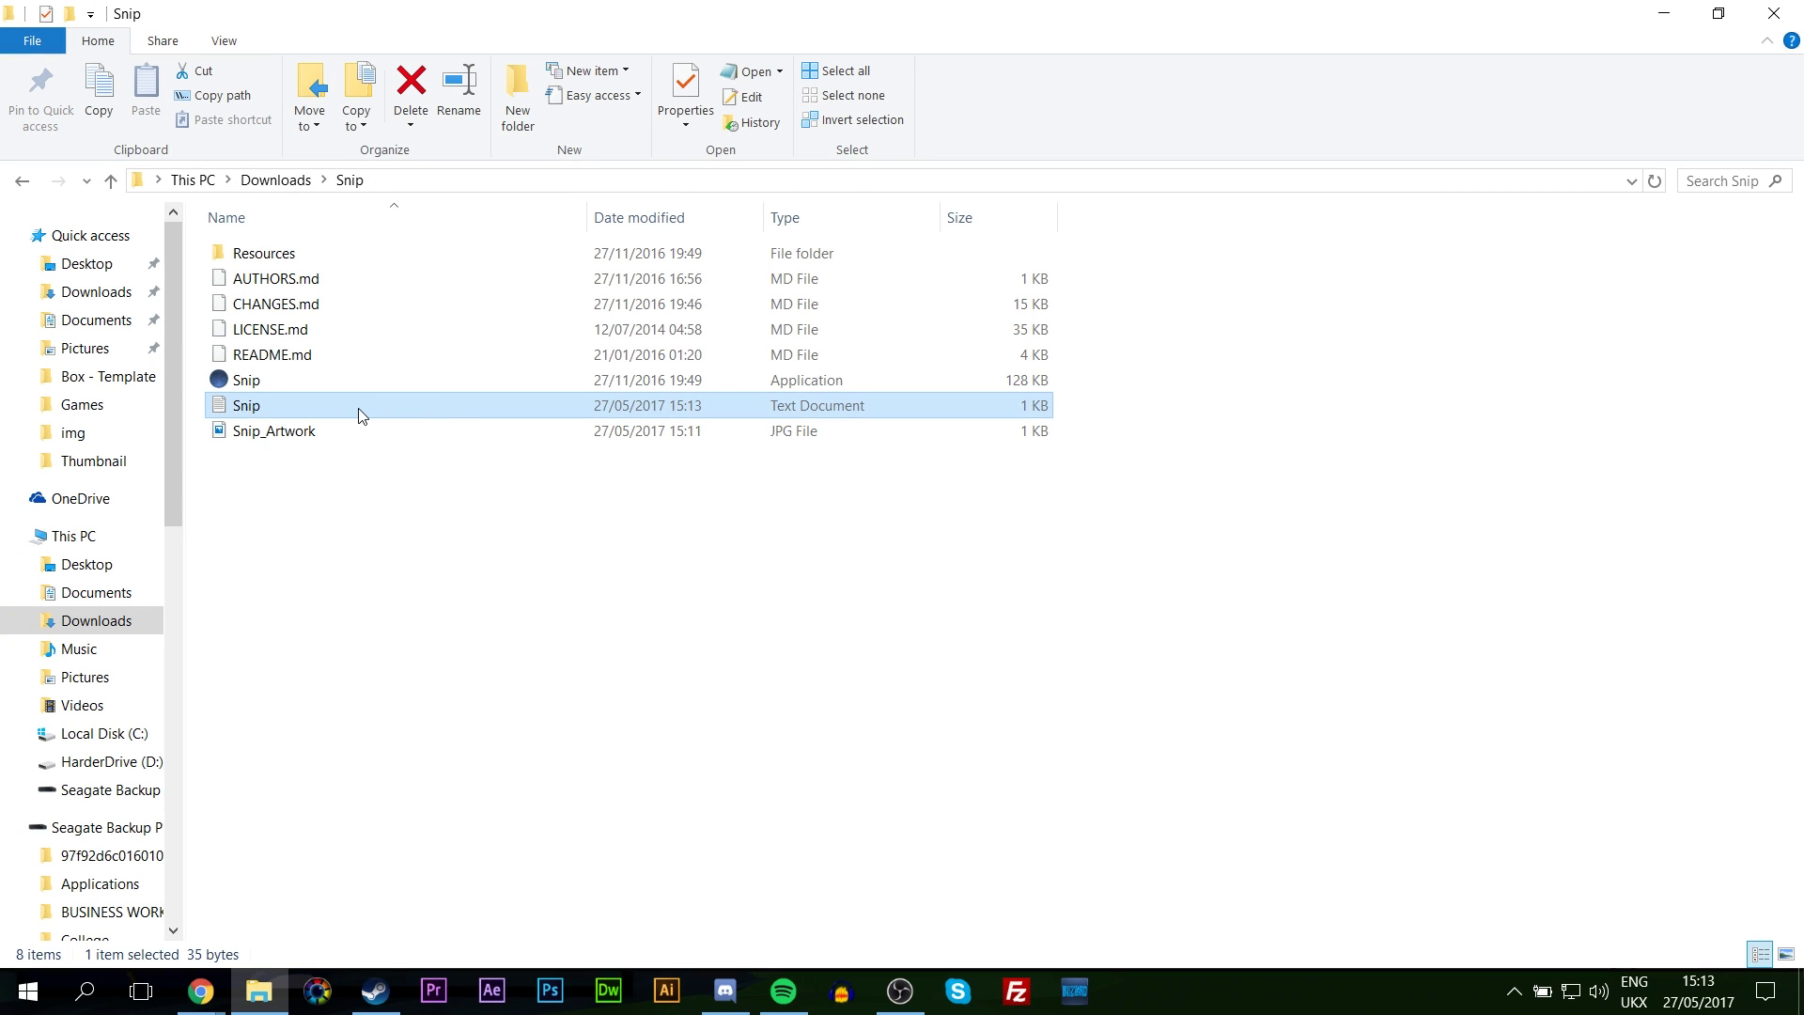
double_click(360, 415)
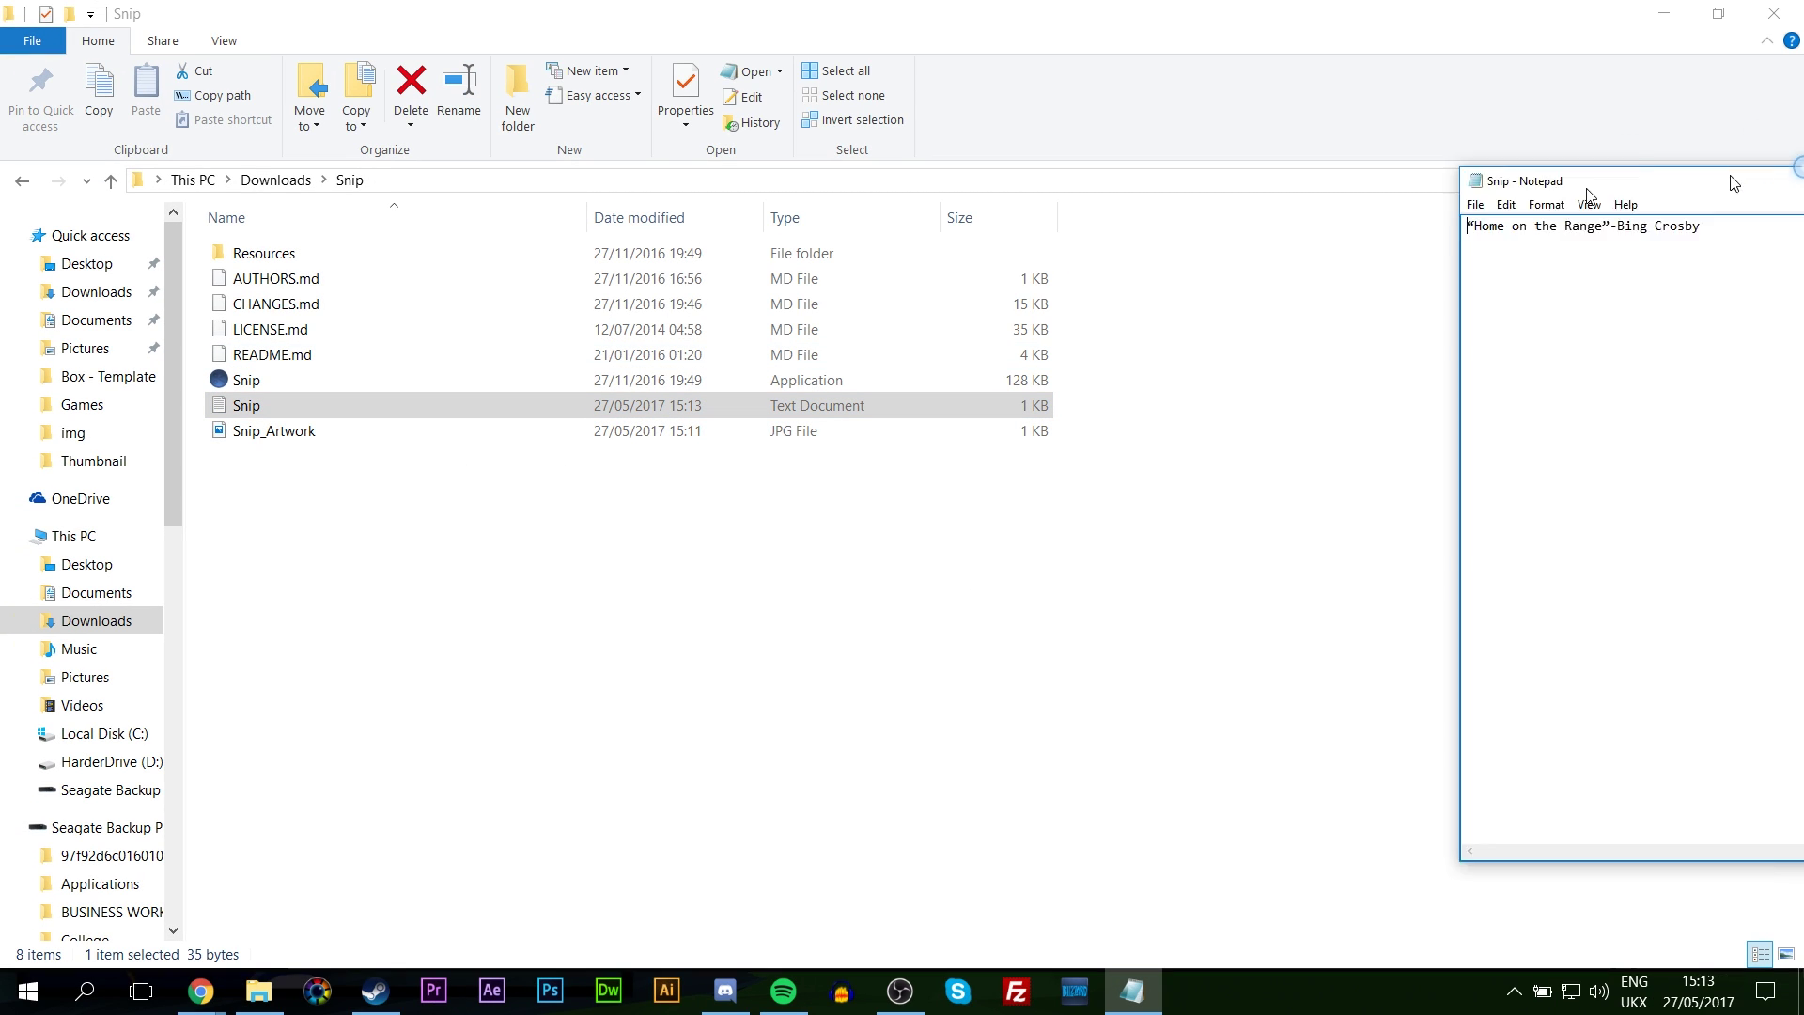
drag(1582, 189, 374, 125)
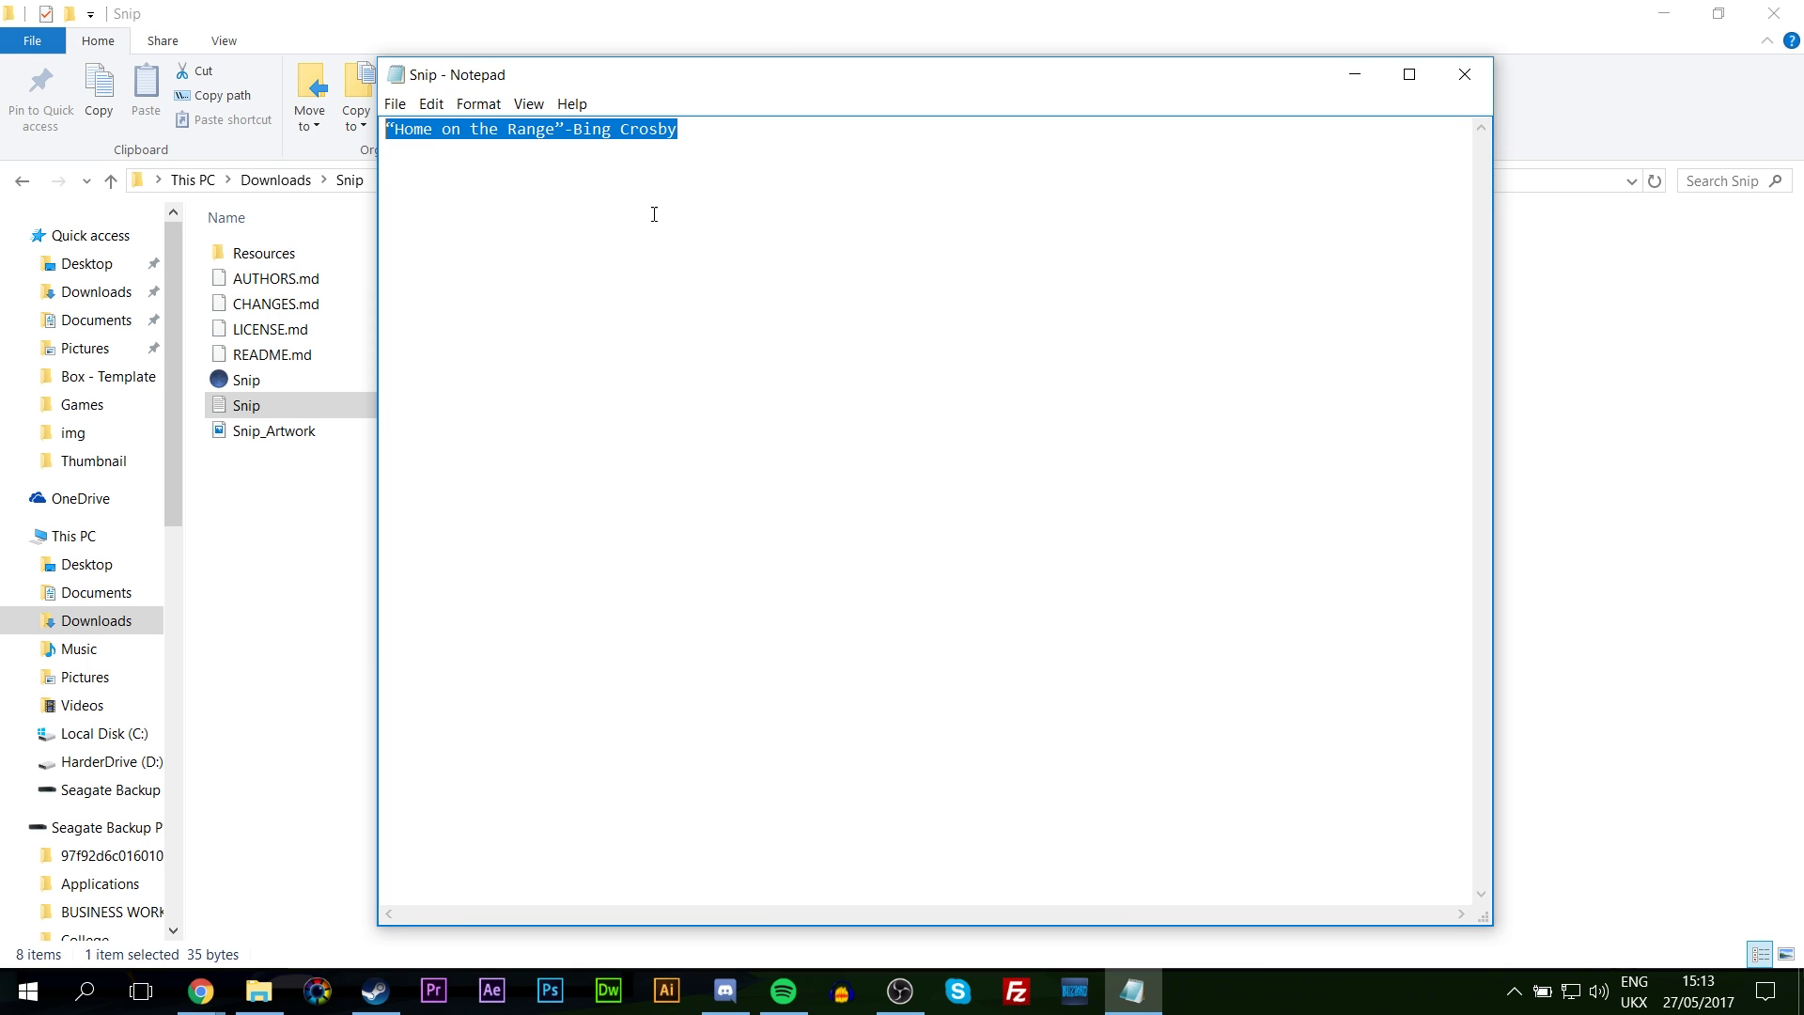
Step: Skip the Spotify track, recheck Snip.txt for It's a Sin to Tell a Lie, then close Notepad
click(784, 991)
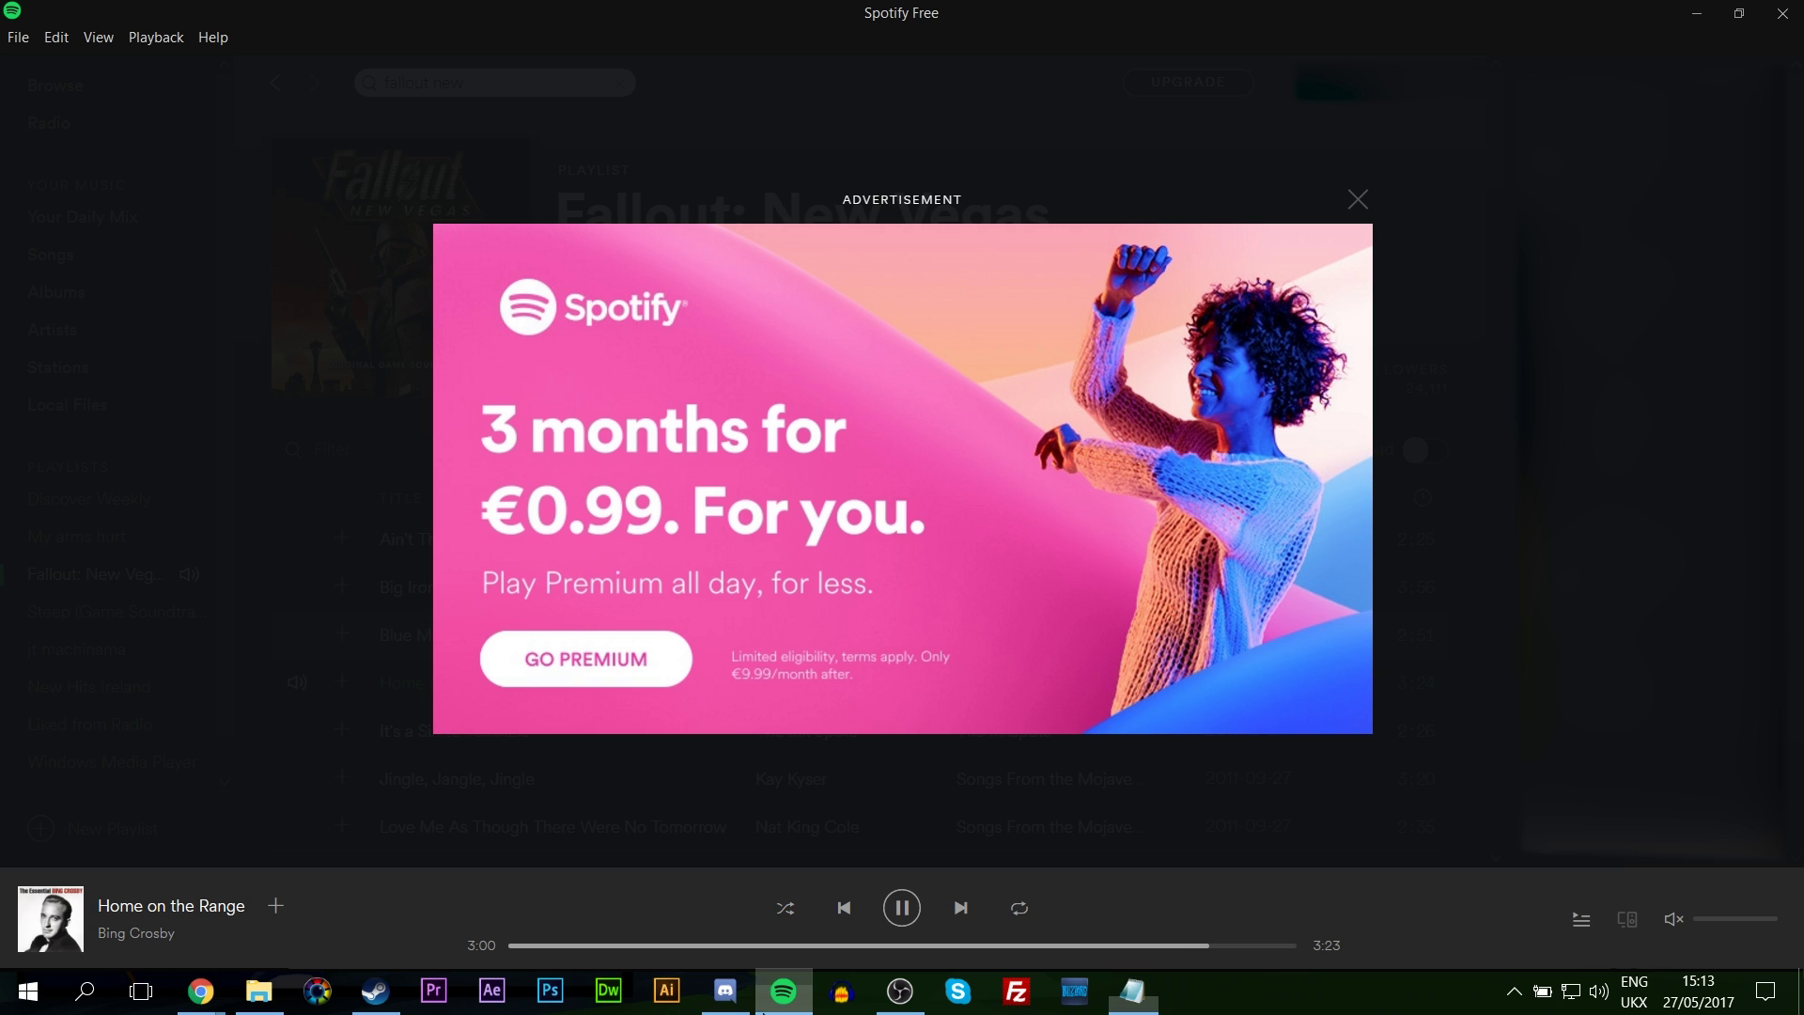
click(961, 908)
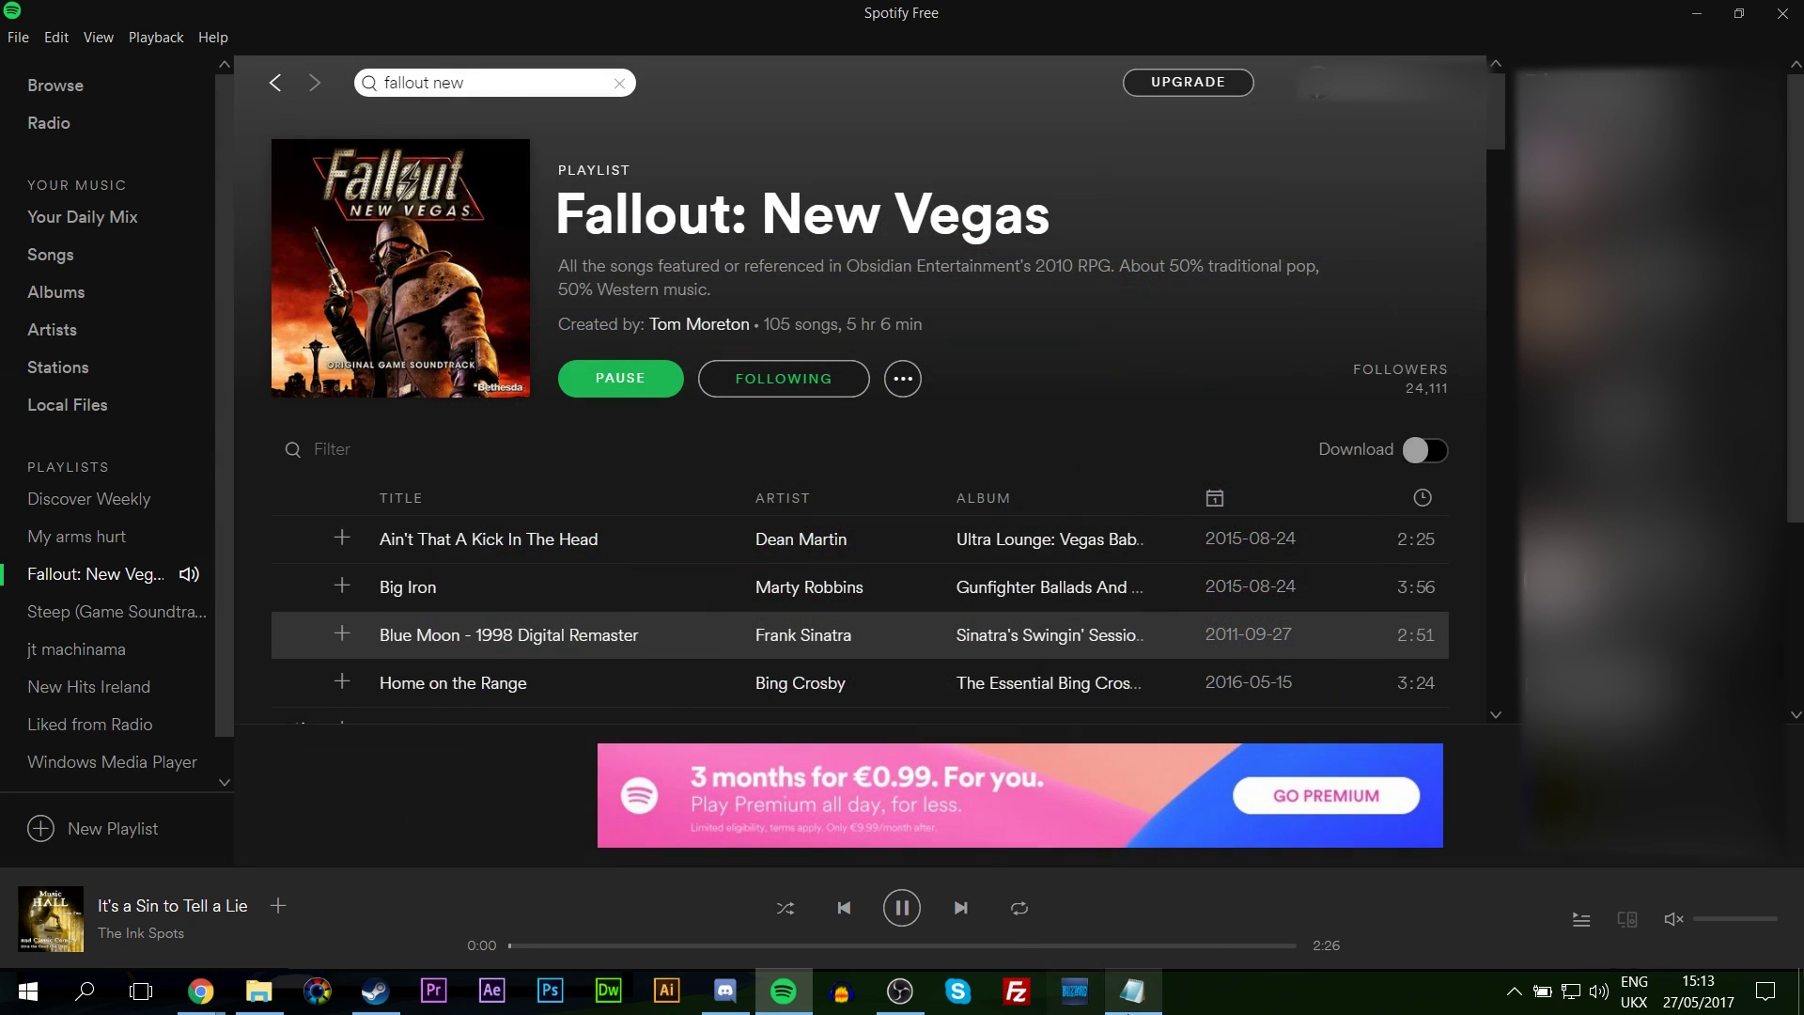
click(1133, 991)
key(alt+Tab)
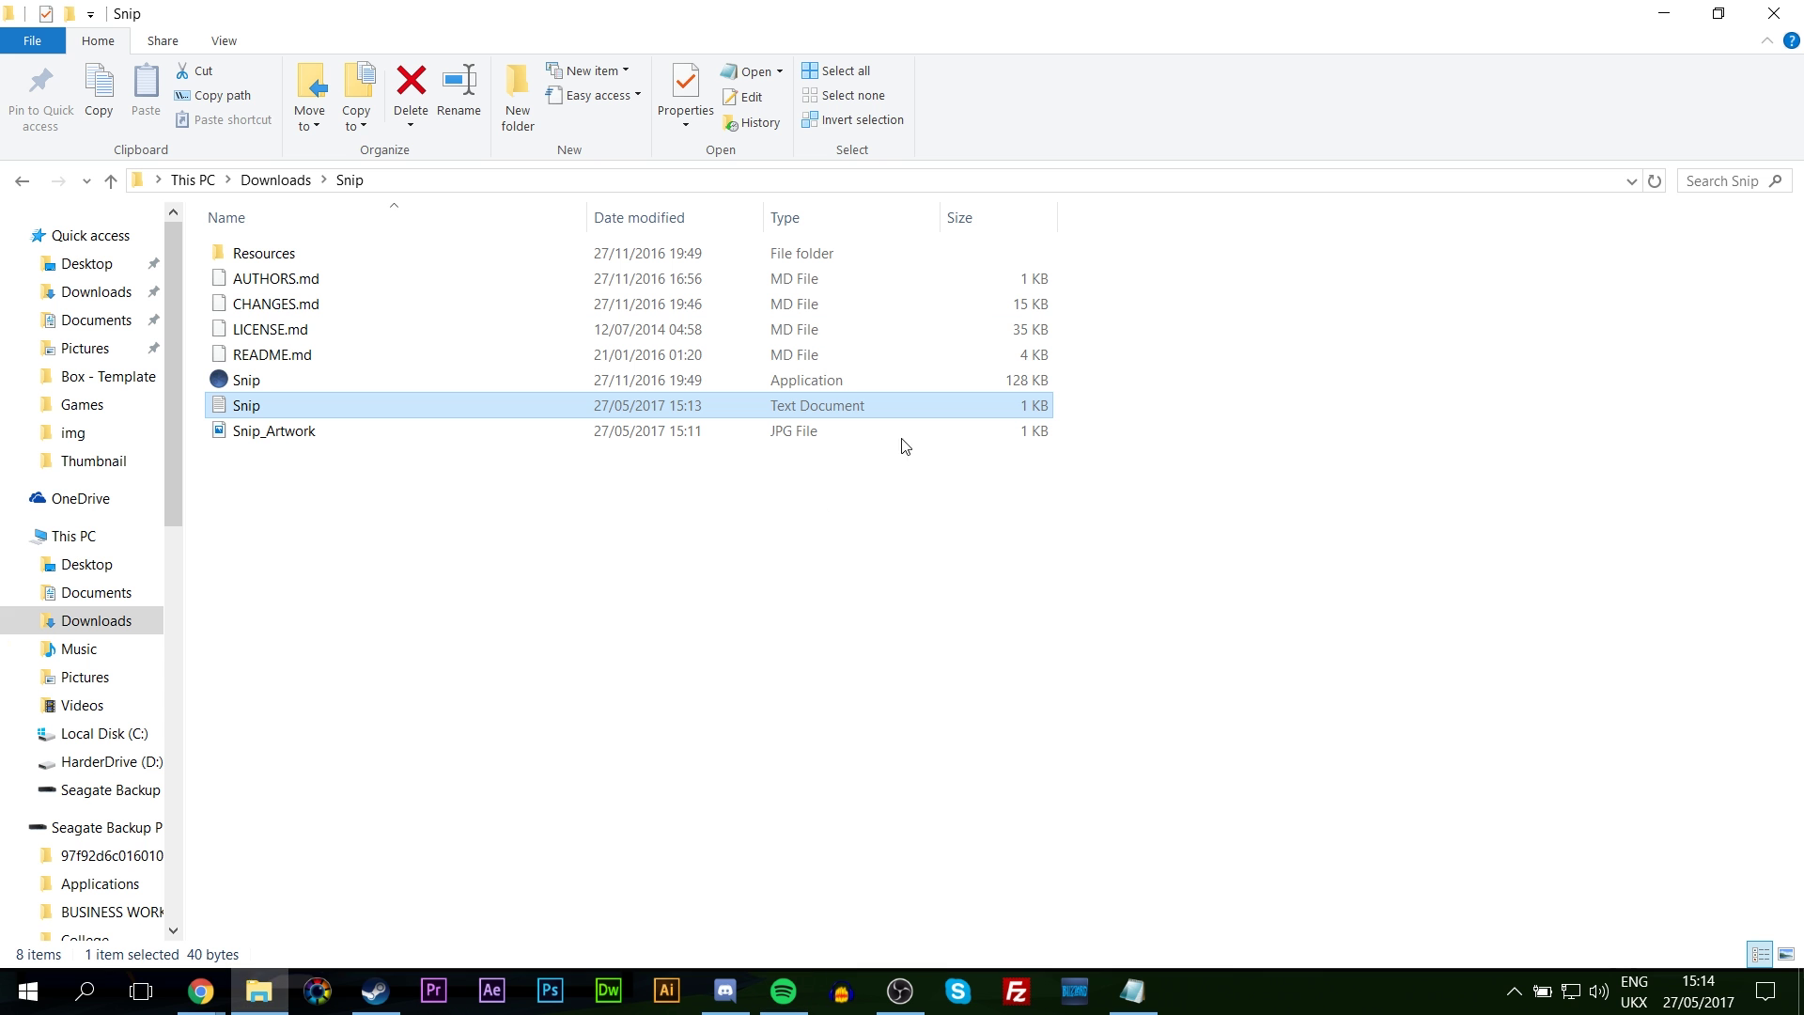
key(alt+Tab)
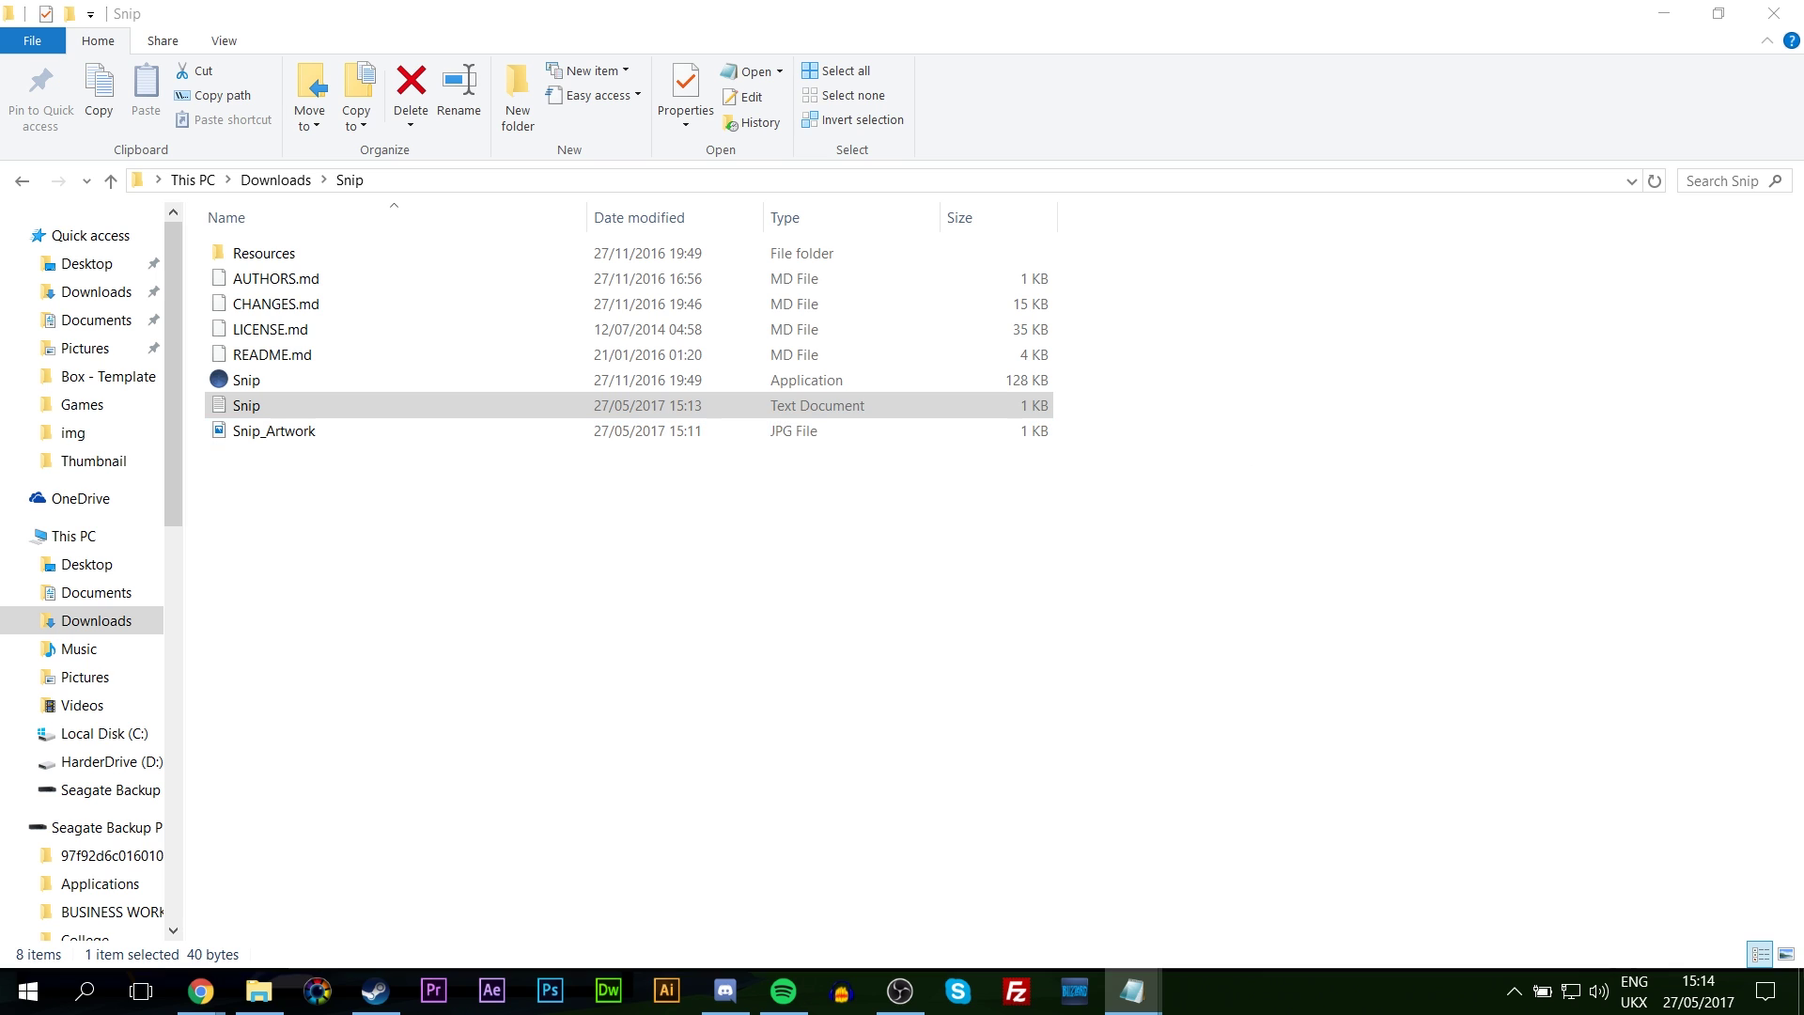
drag(576, 169, 625, 69)
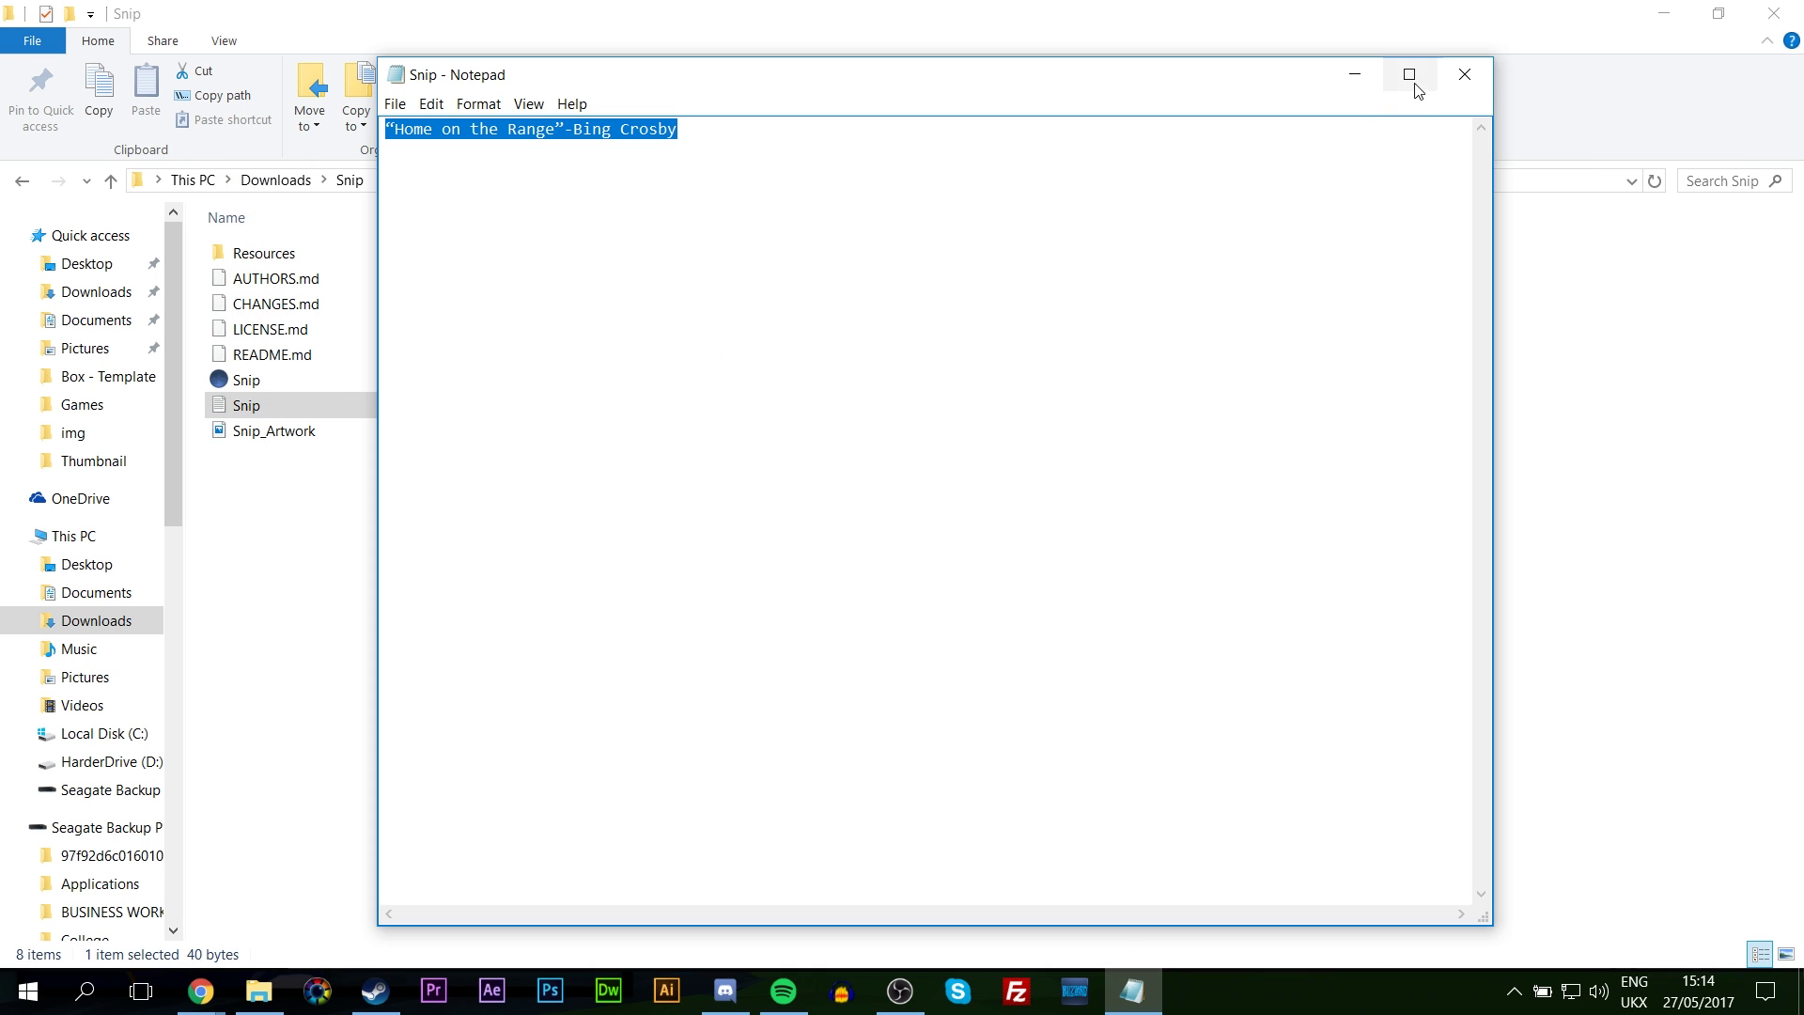
click(1464, 72)
Step: Switch to OBS, preview the Countdown scene, then return to Scene and focus its Sources list
click(902, 650)
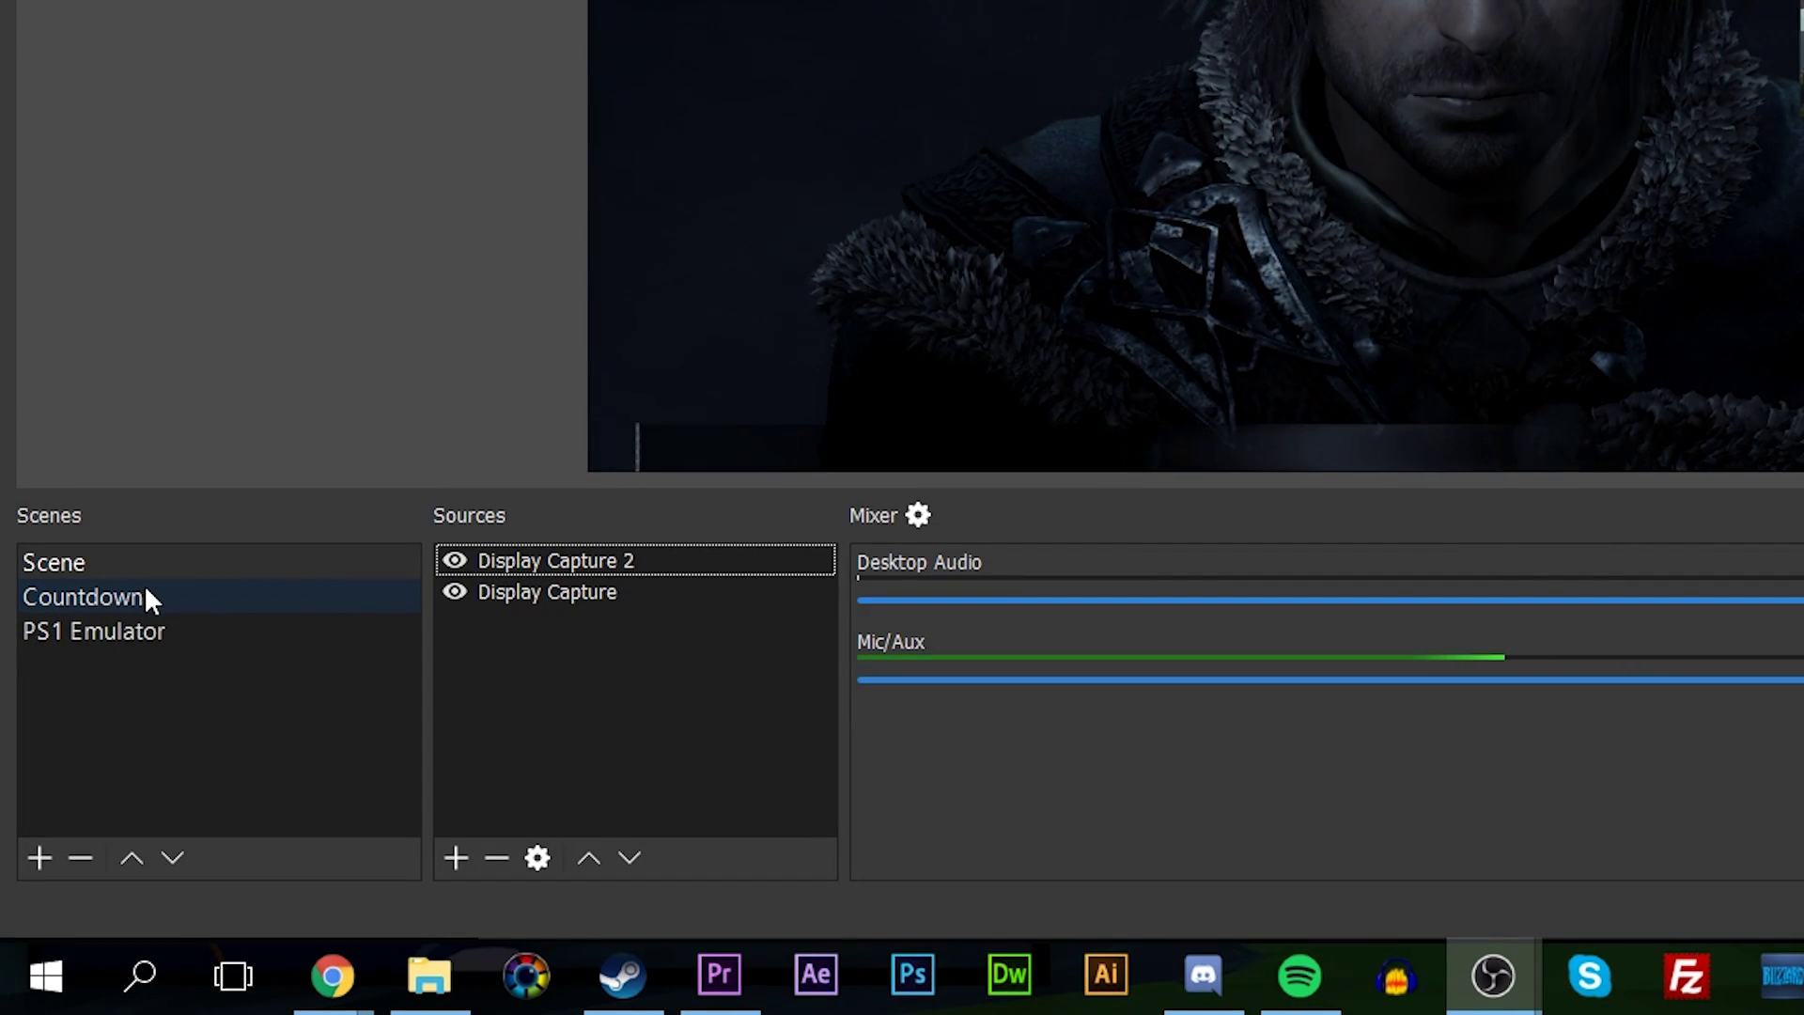
click(146, 589)
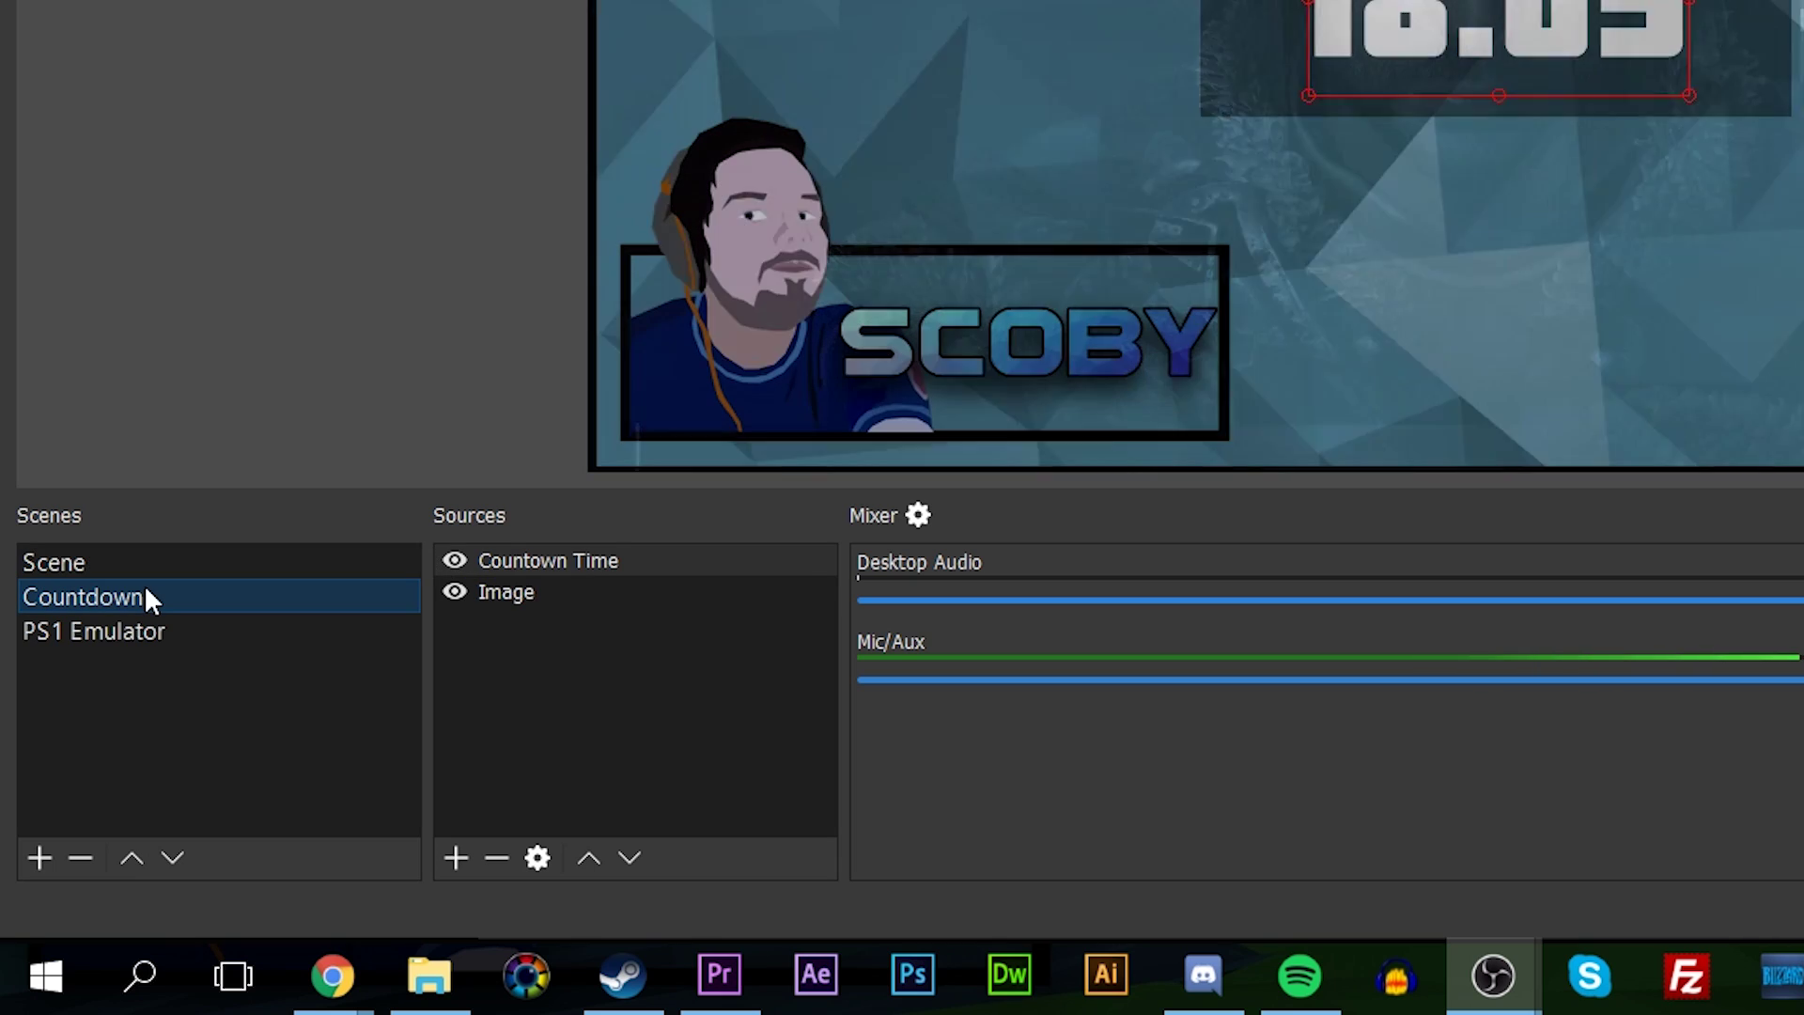
click(123, 564)
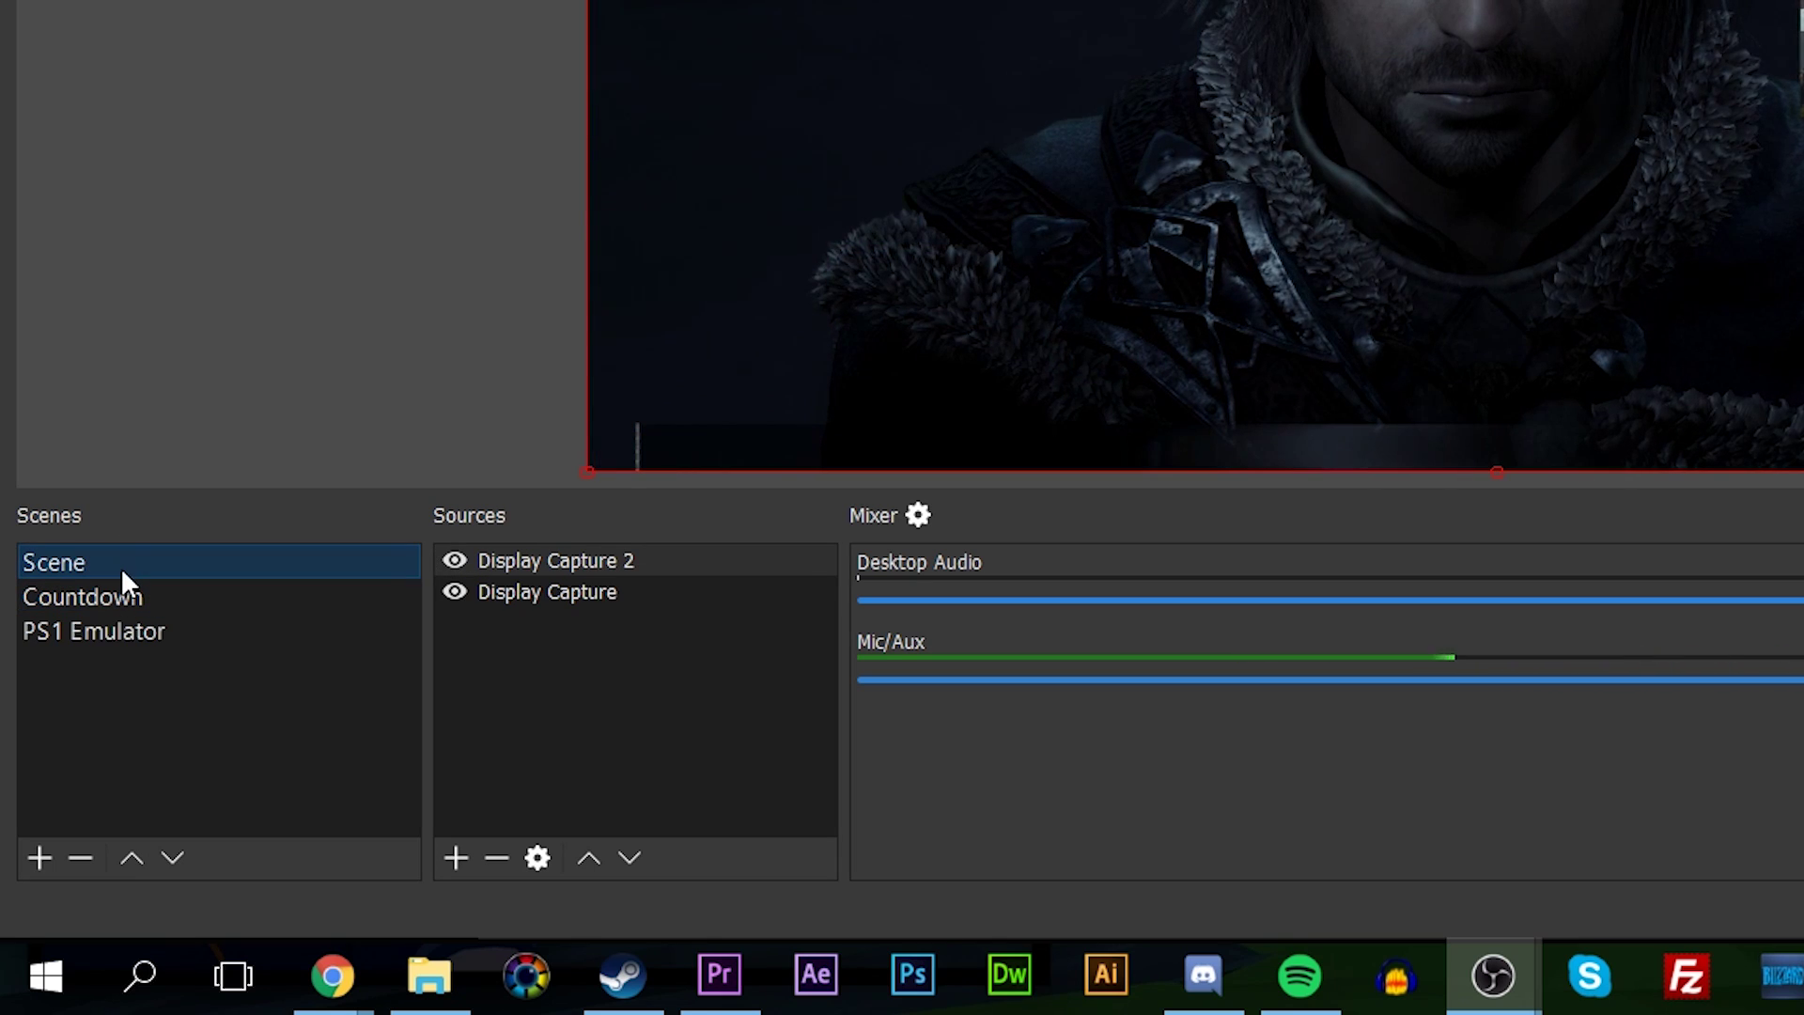
click(623, 695)
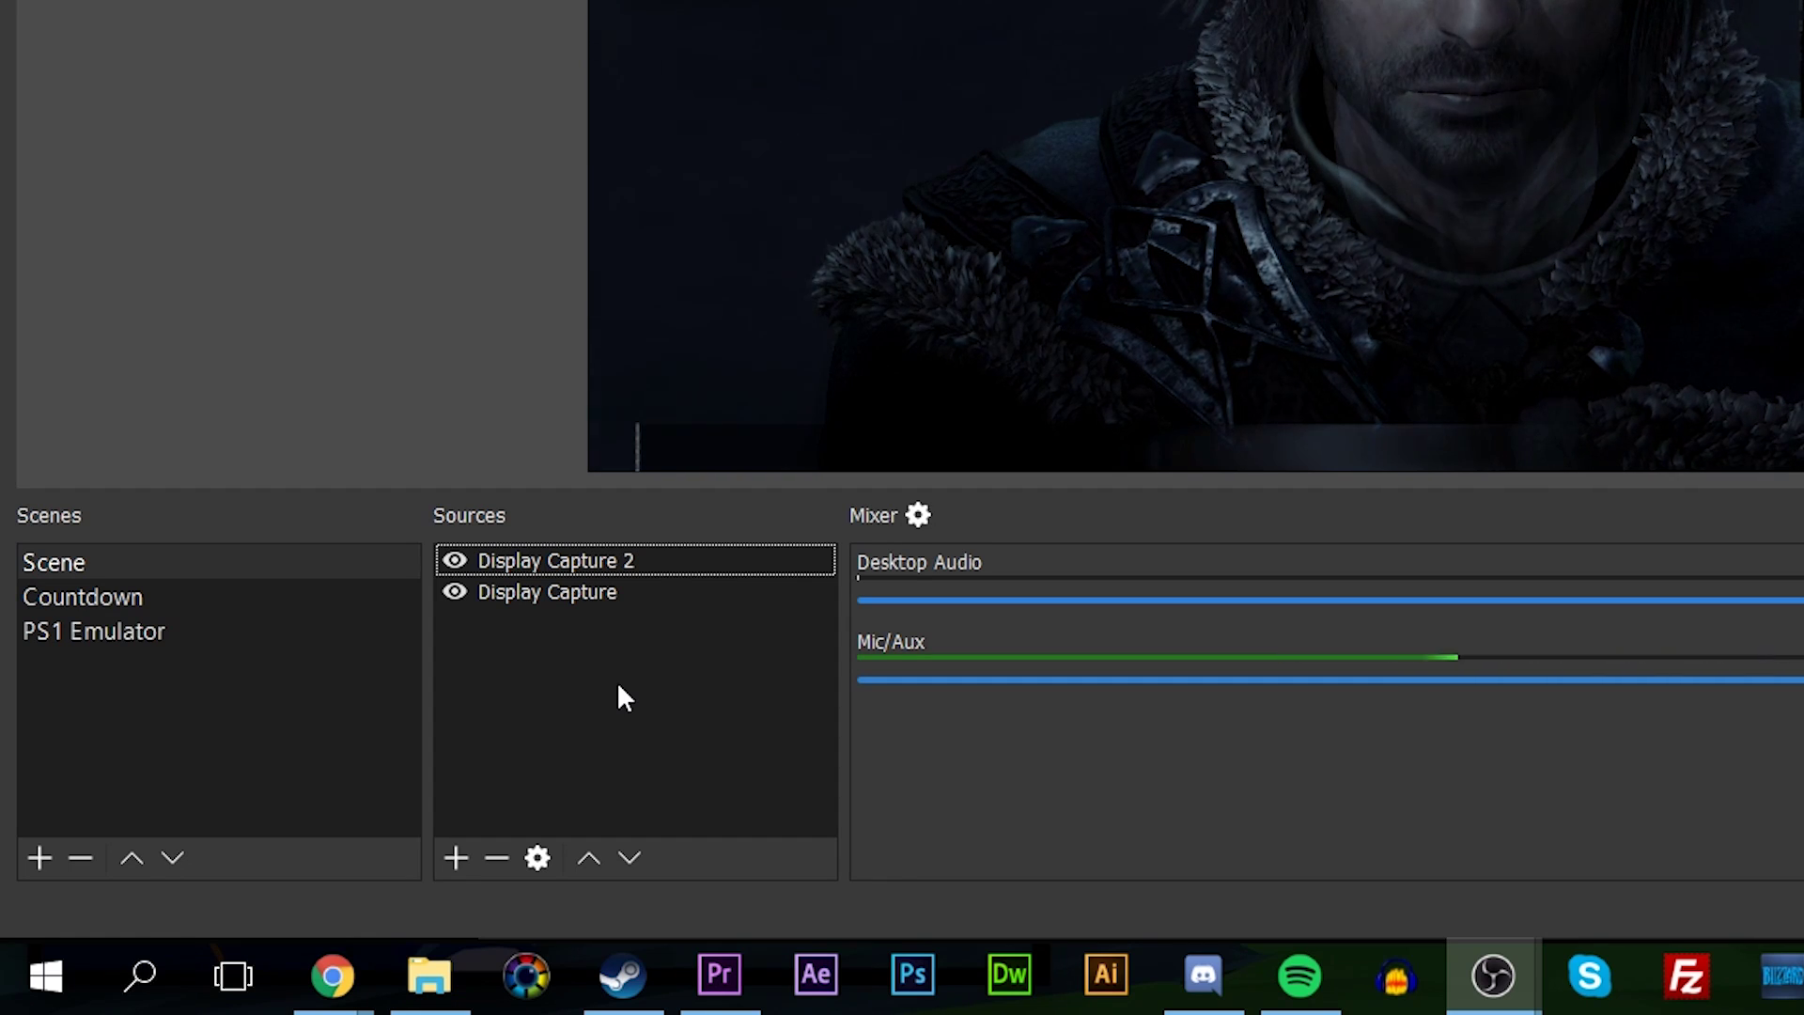
Step: Add a Text (GDI+) source from the Sources context menu and name it 'Music Player Text'
right_click(561, 680)
mouse_move(607, 699)
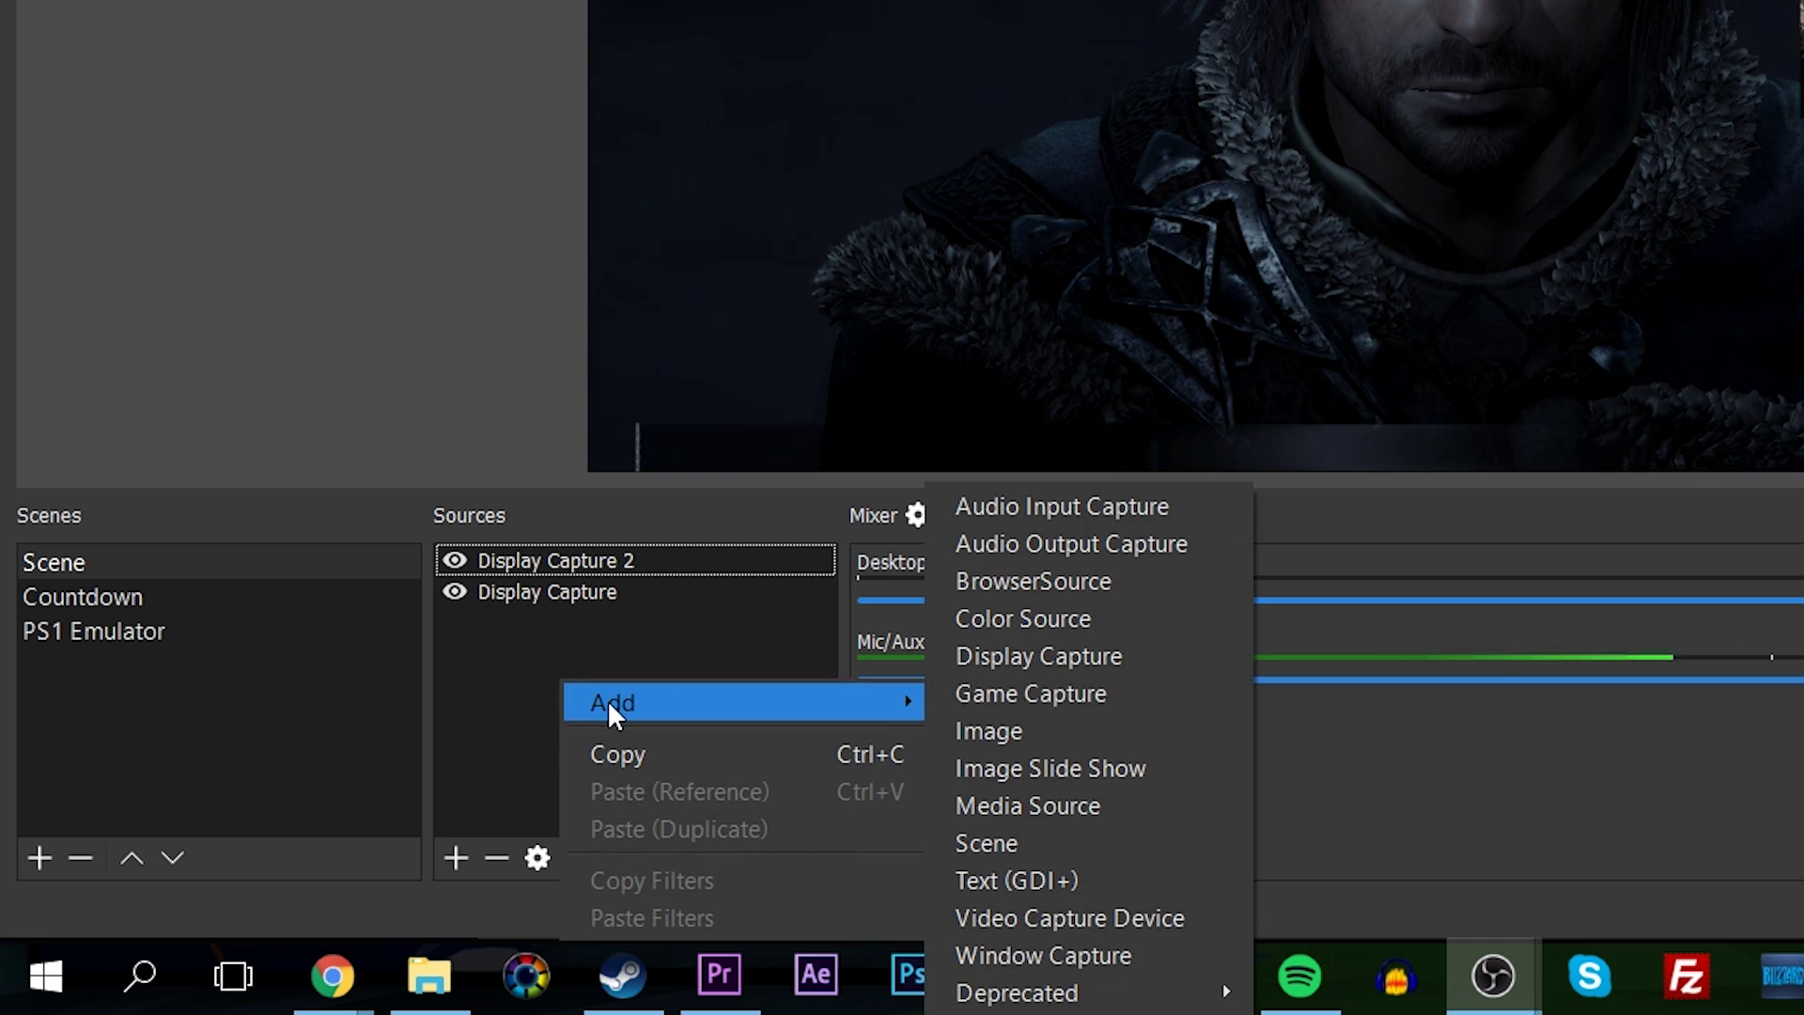
click(1101, 882)
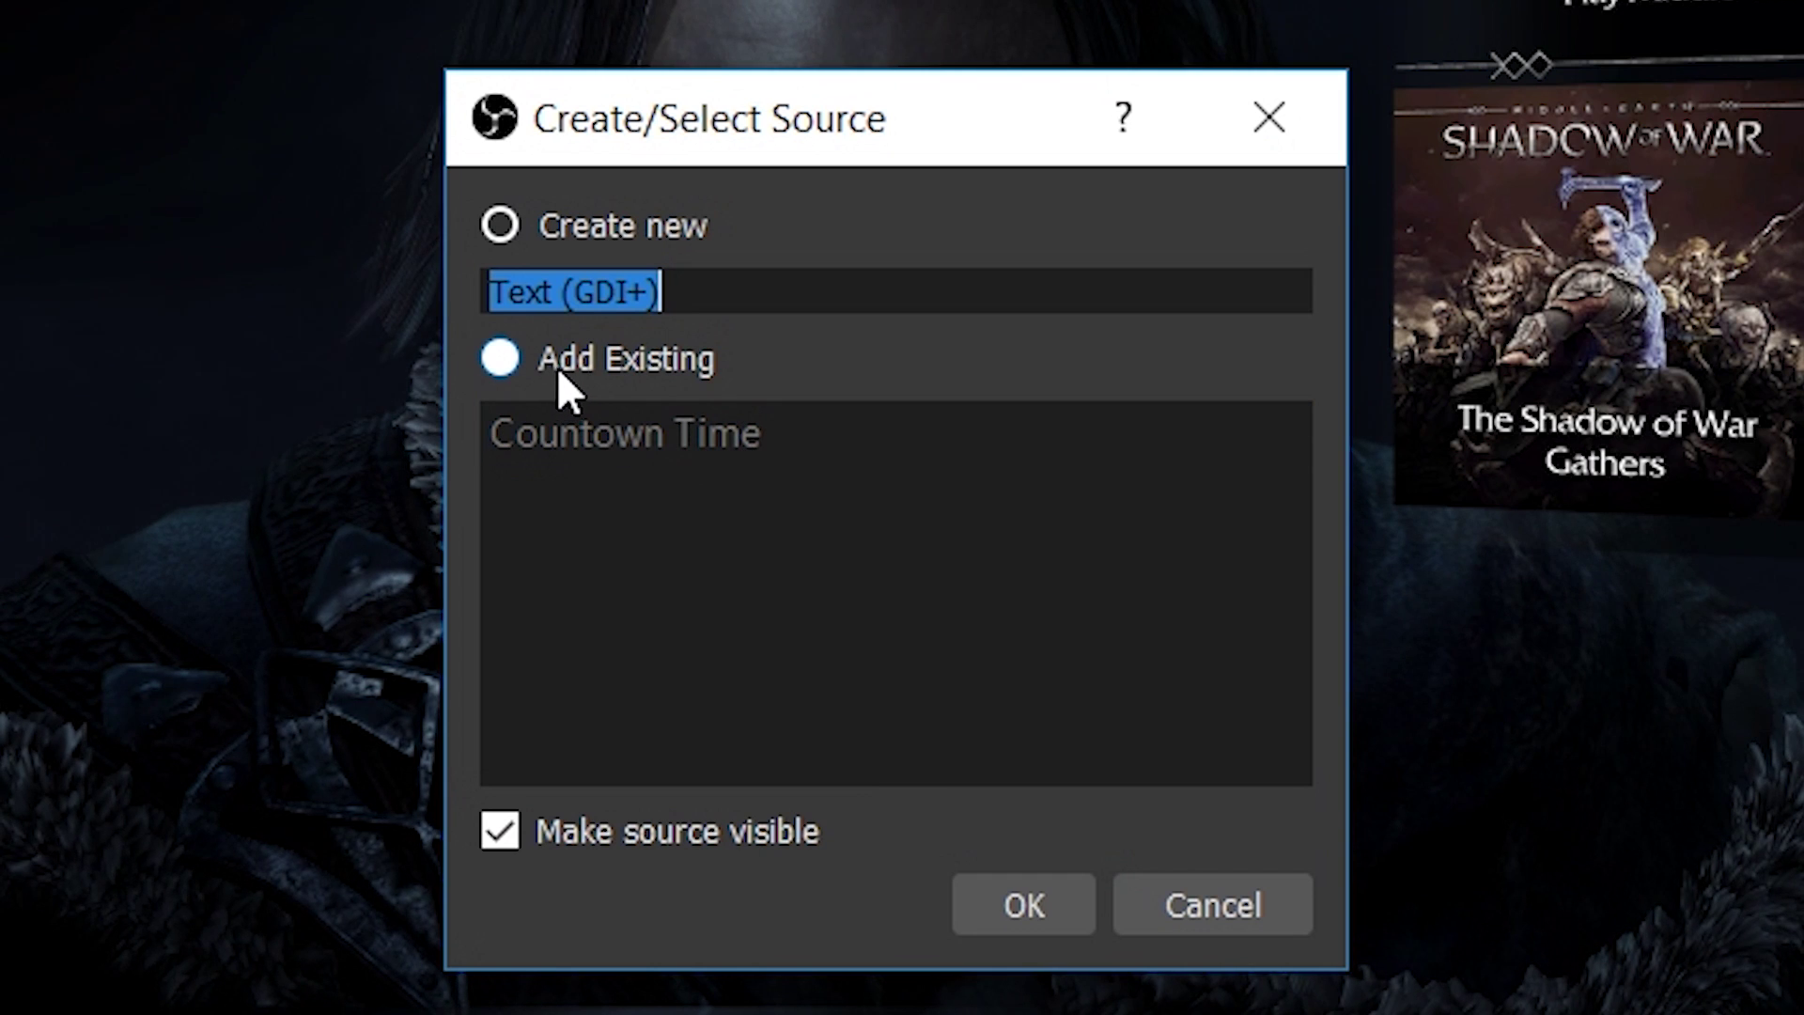
text(Music Player Text)
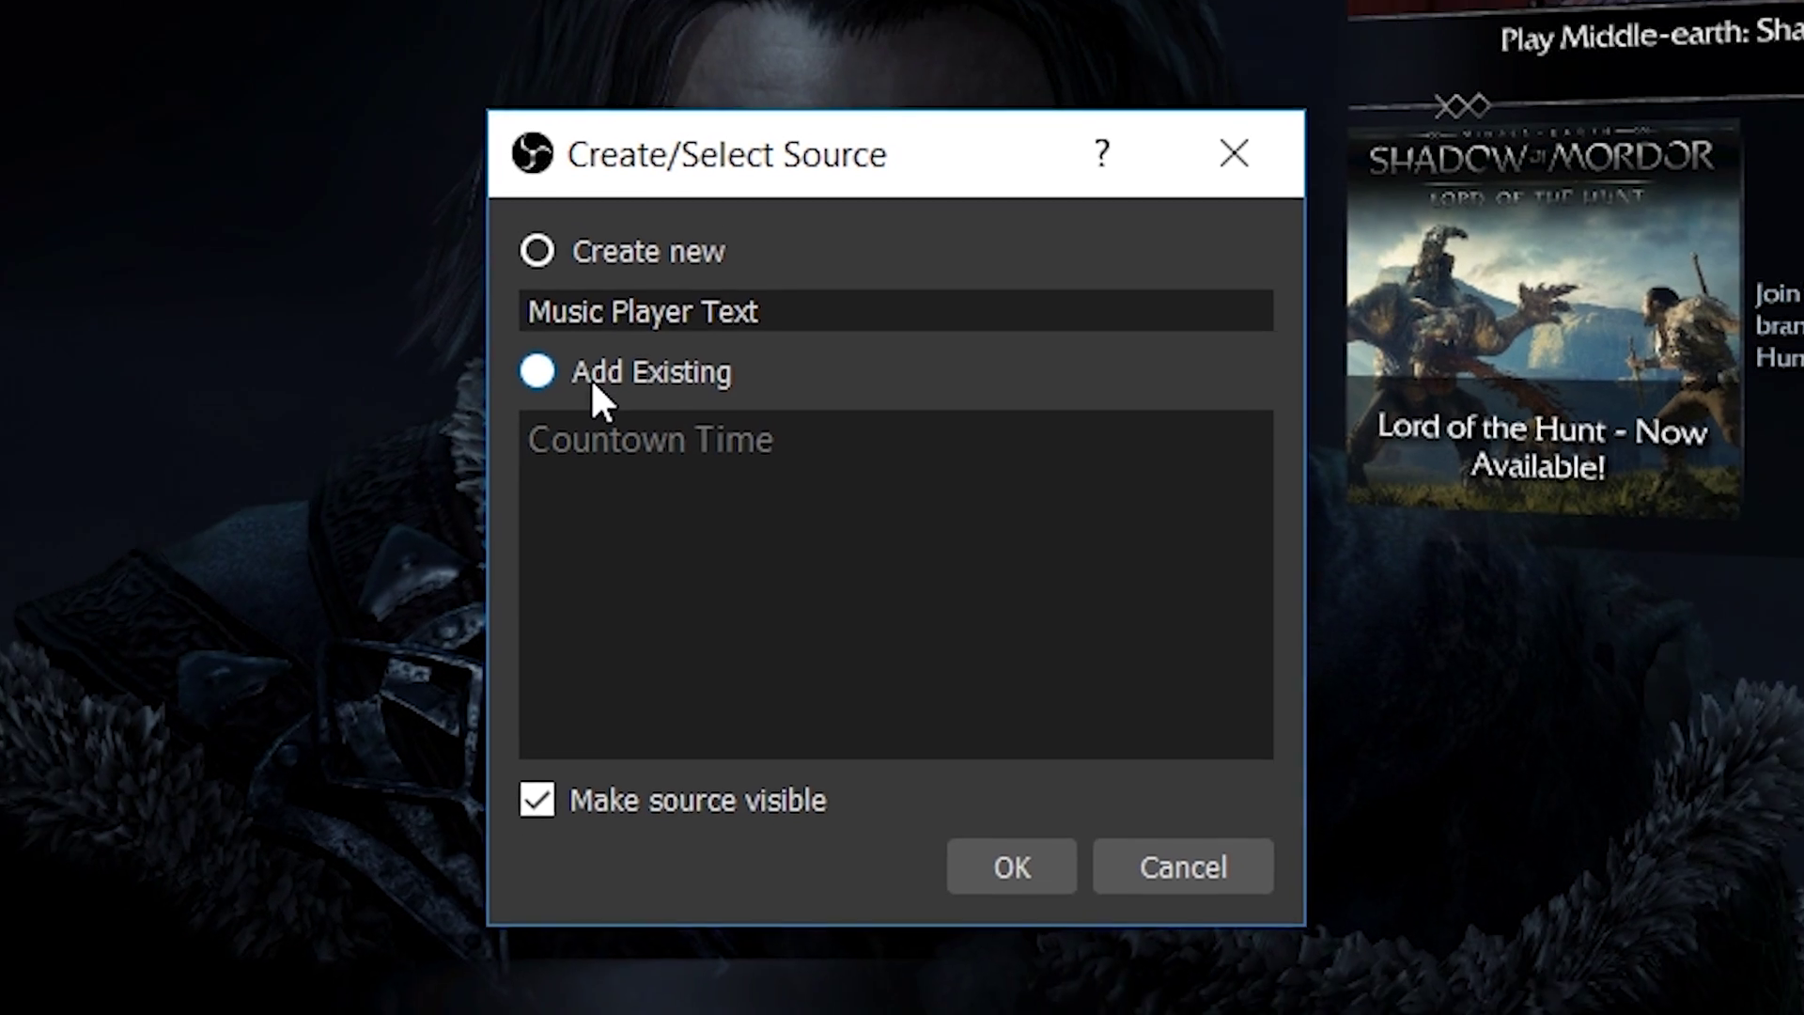
Step: Confirm the source, enable Read from file, and load Downloads\Snip\Snip.txt as its text file
key(Return)
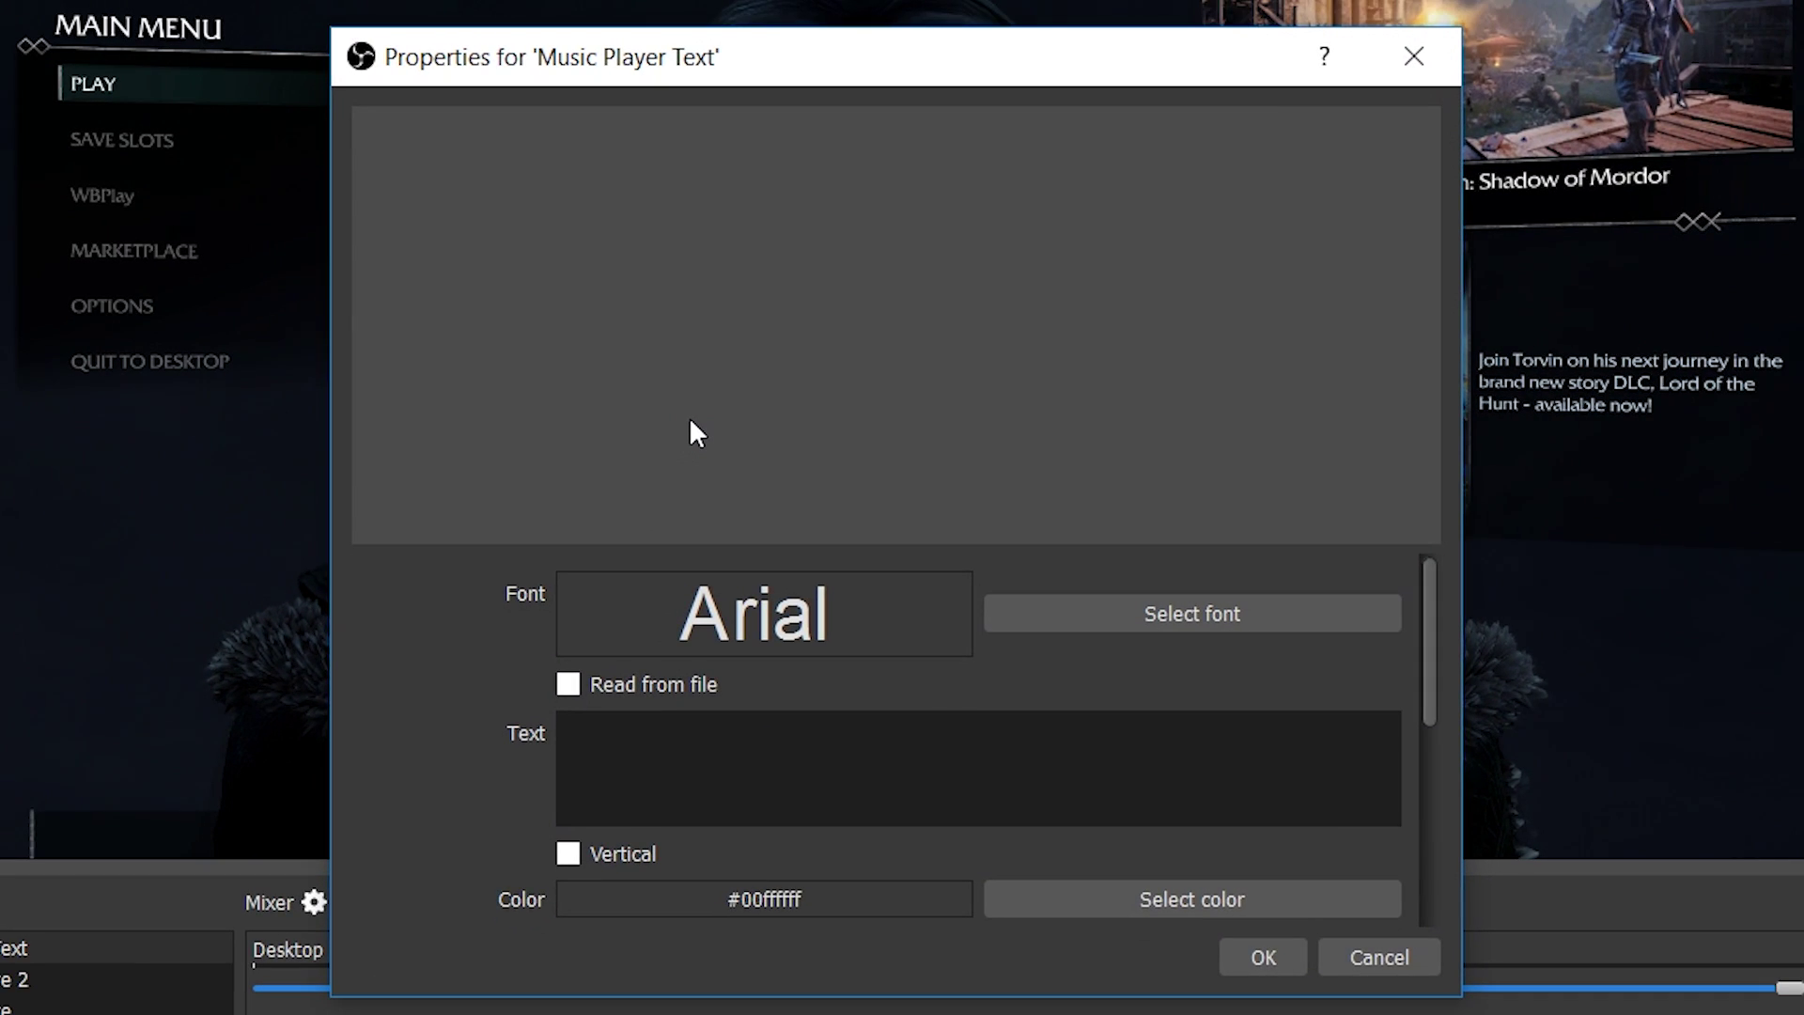
click(569, 685)
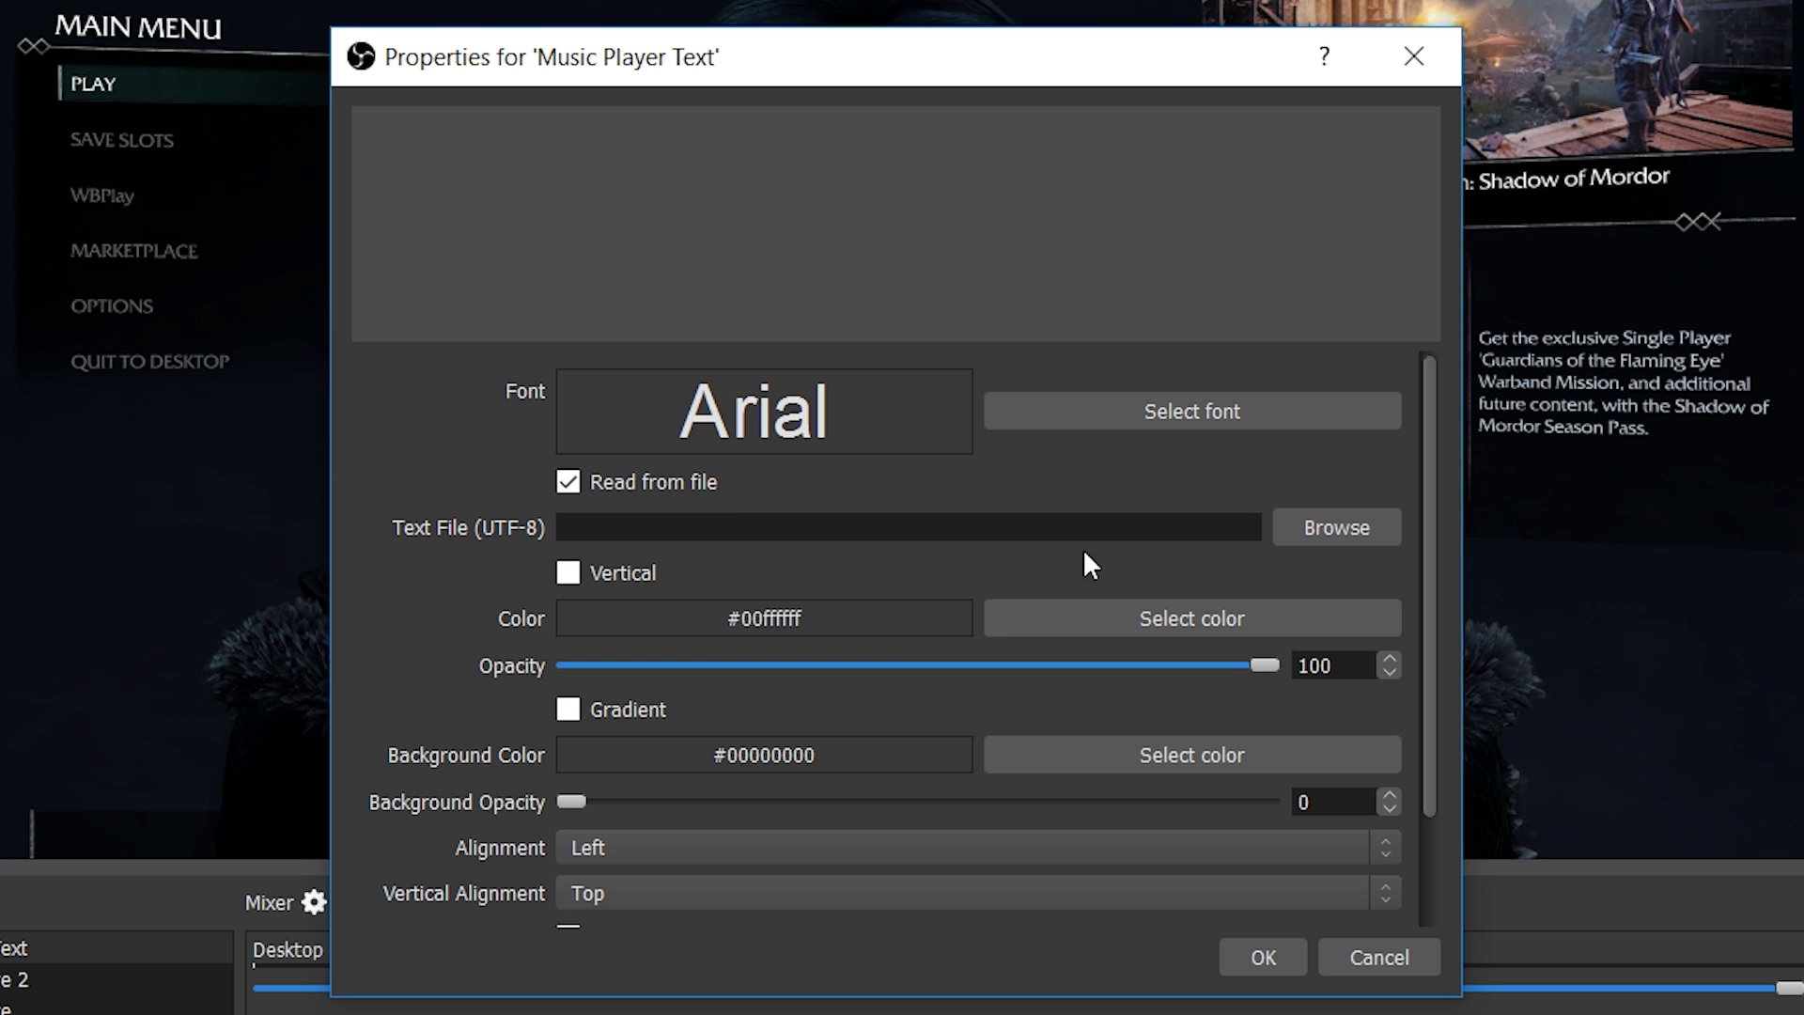
click(1353, 528)
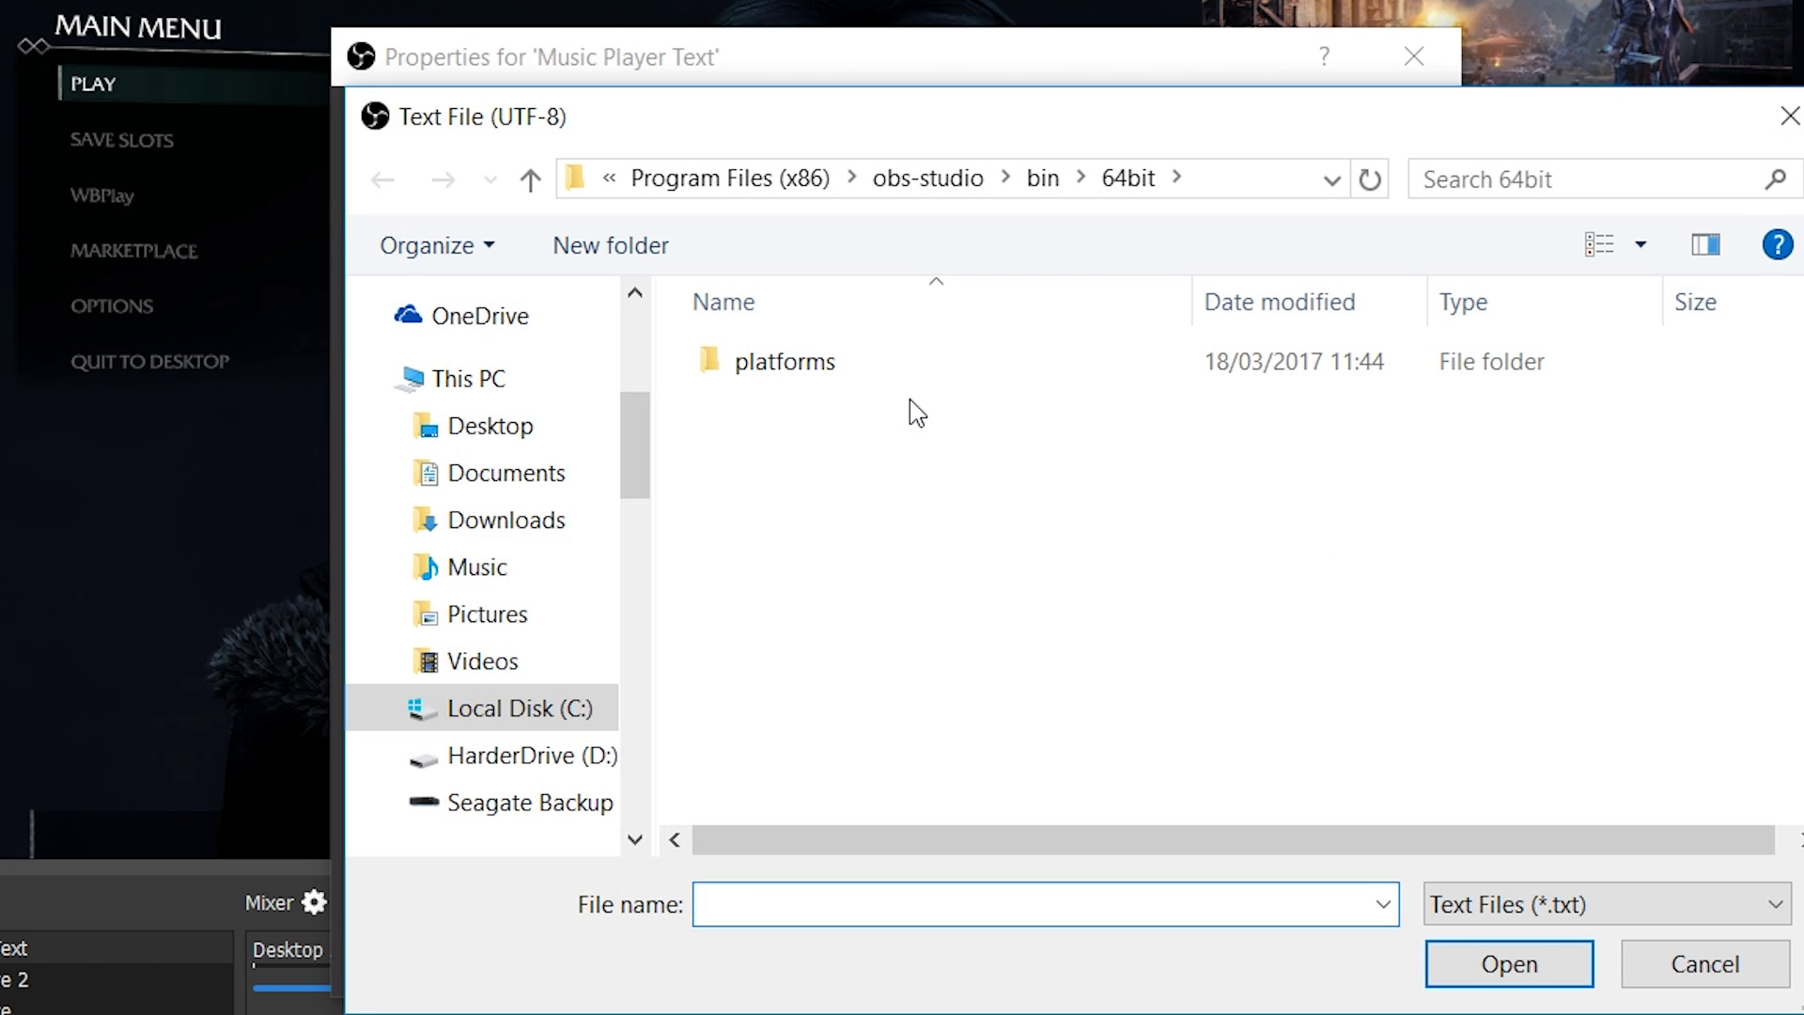
click(545, 528)
double_click(982, 412)
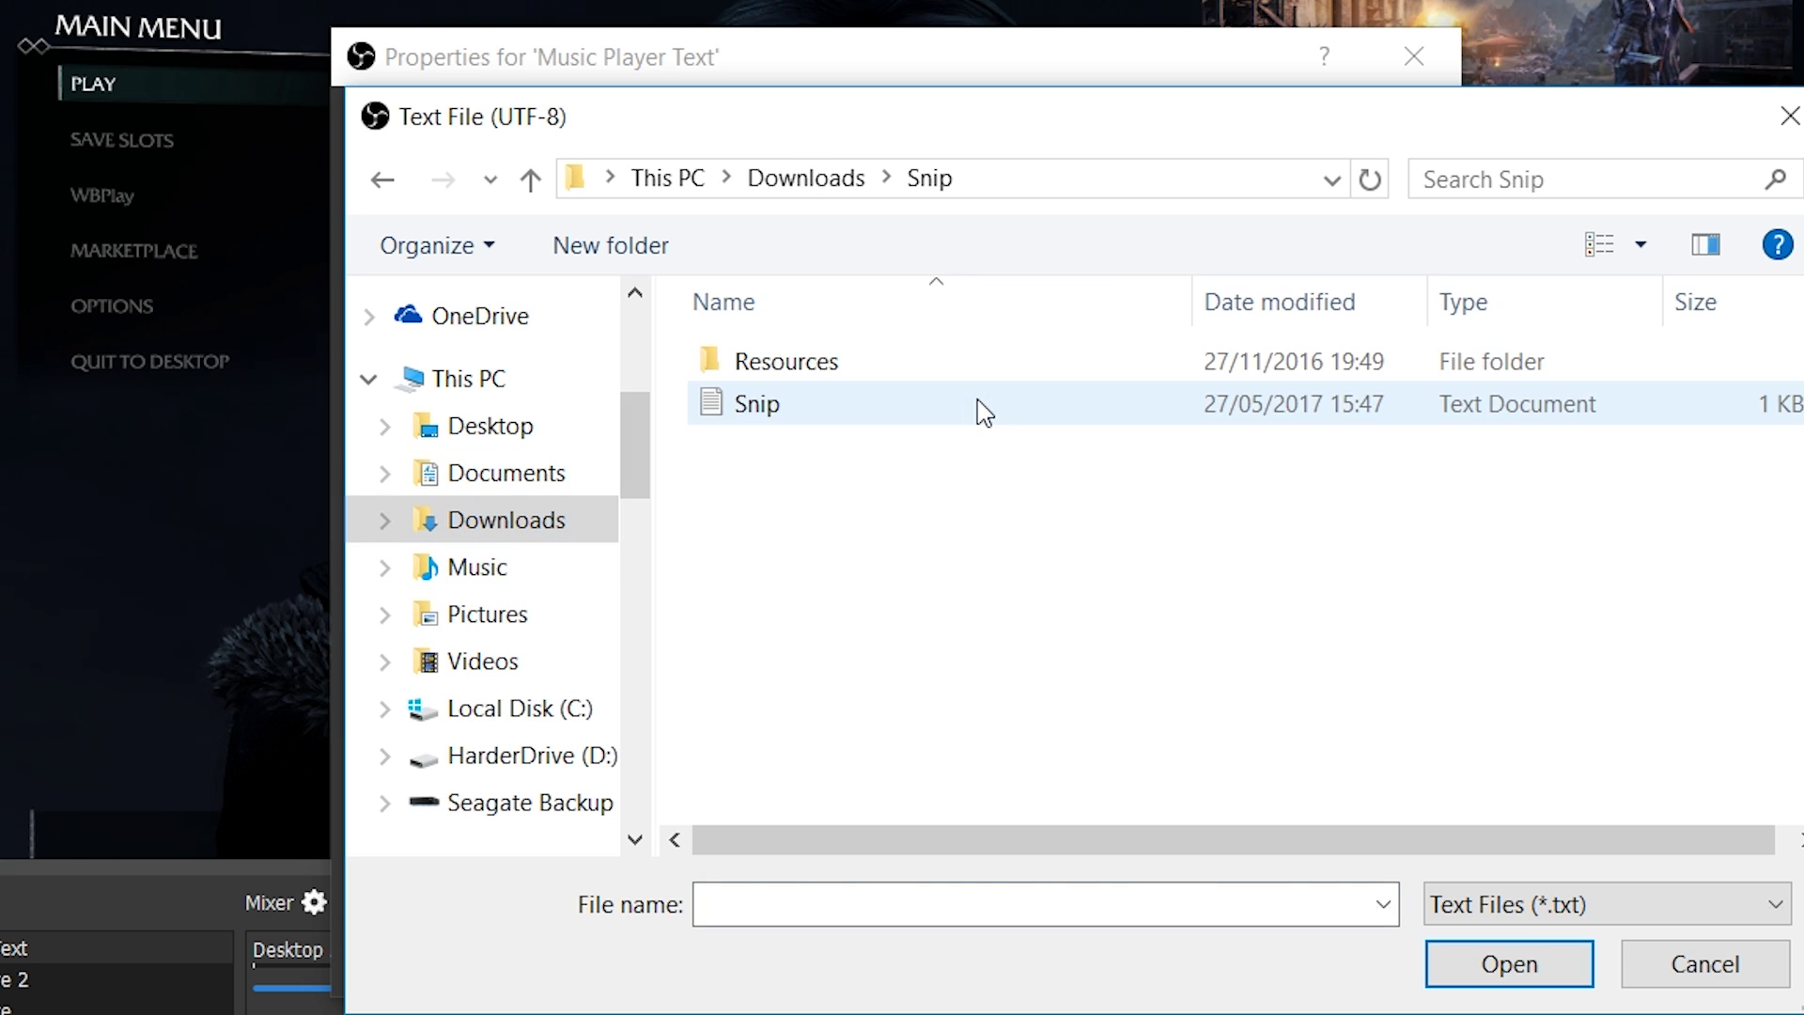
click(823, 402)
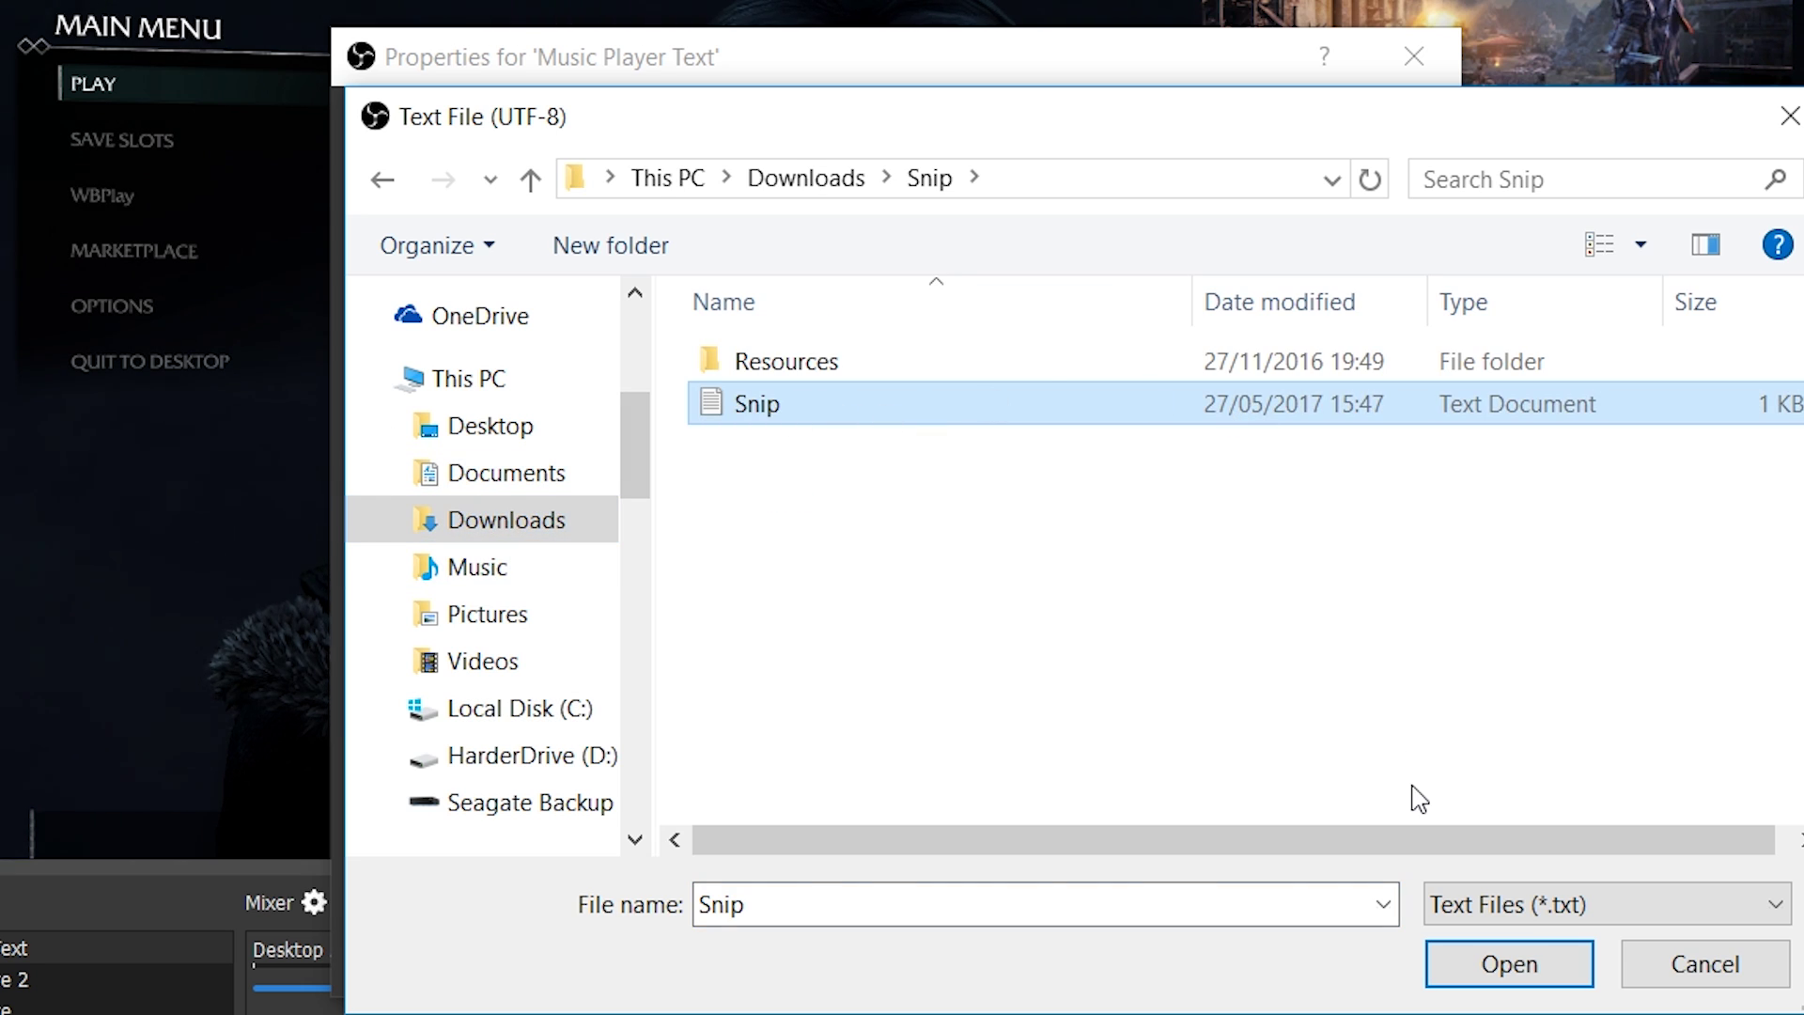
click(1507, 965)
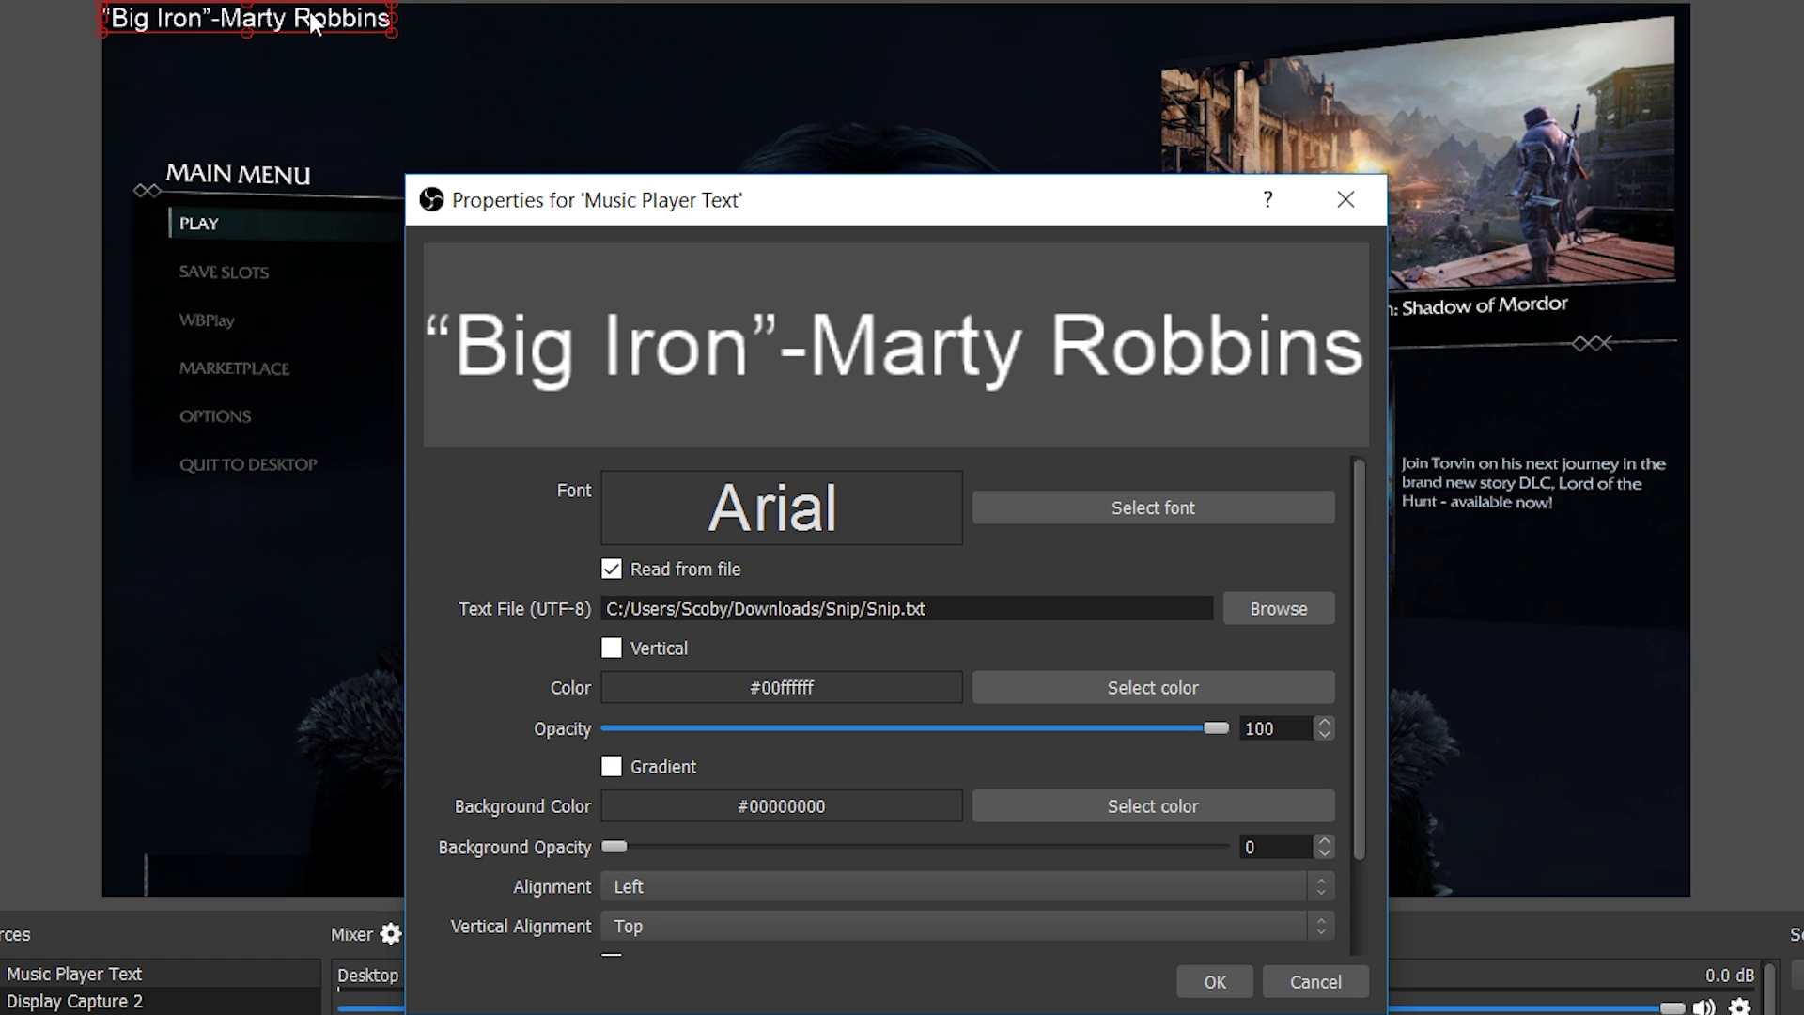
Step: Set the text font to Arial size 36 and save the Music Player Text properties
click(1113, 505)
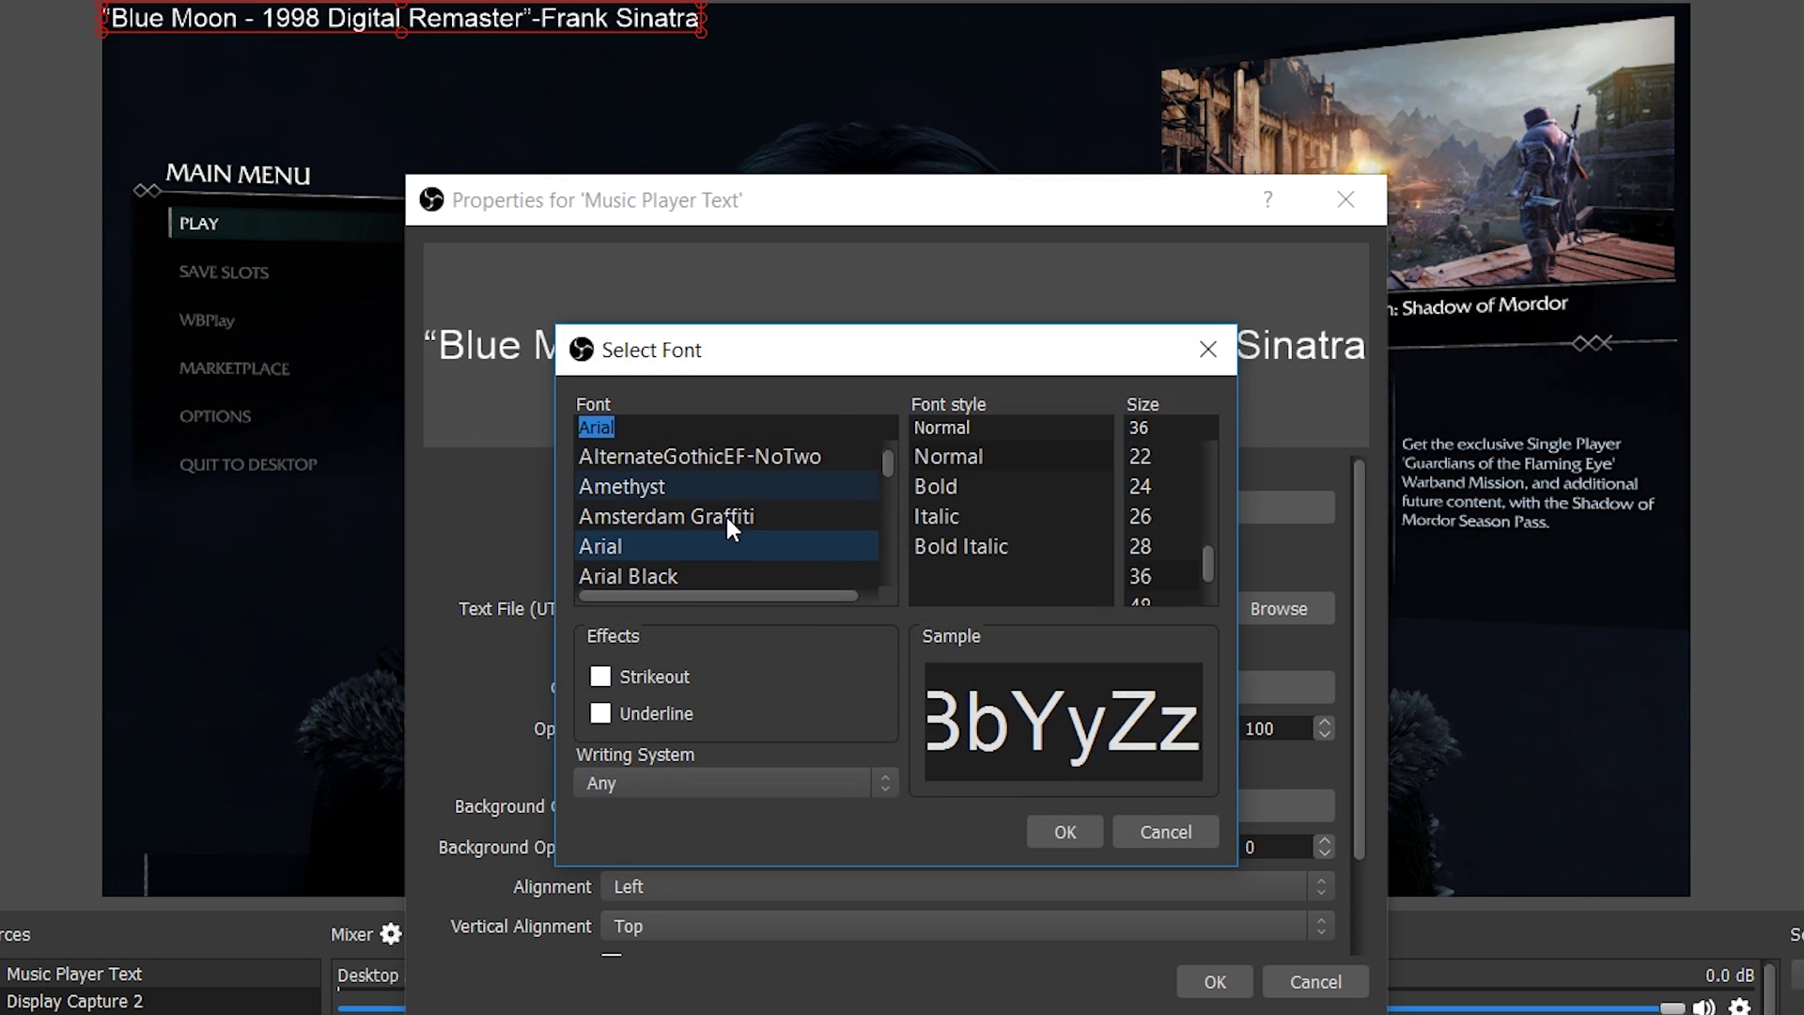
double_click(1176, 435)
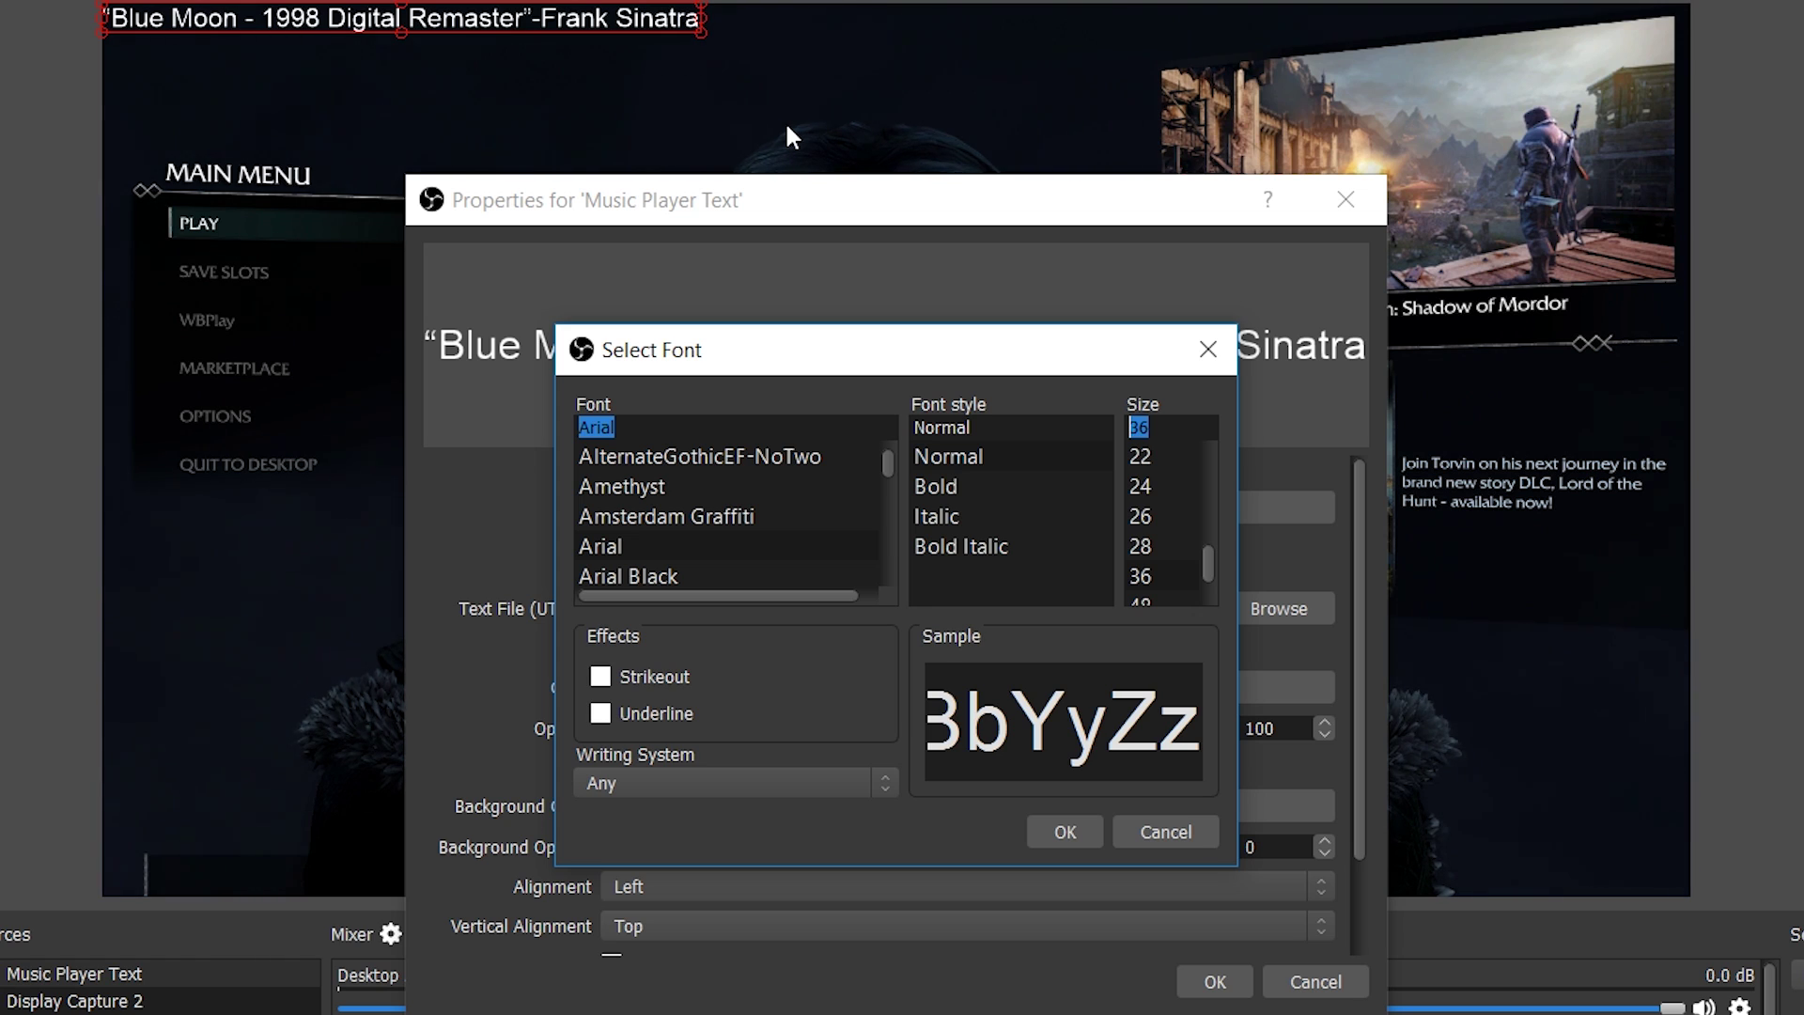
click(1065, 834)
scroll(878, 607, down, 1)
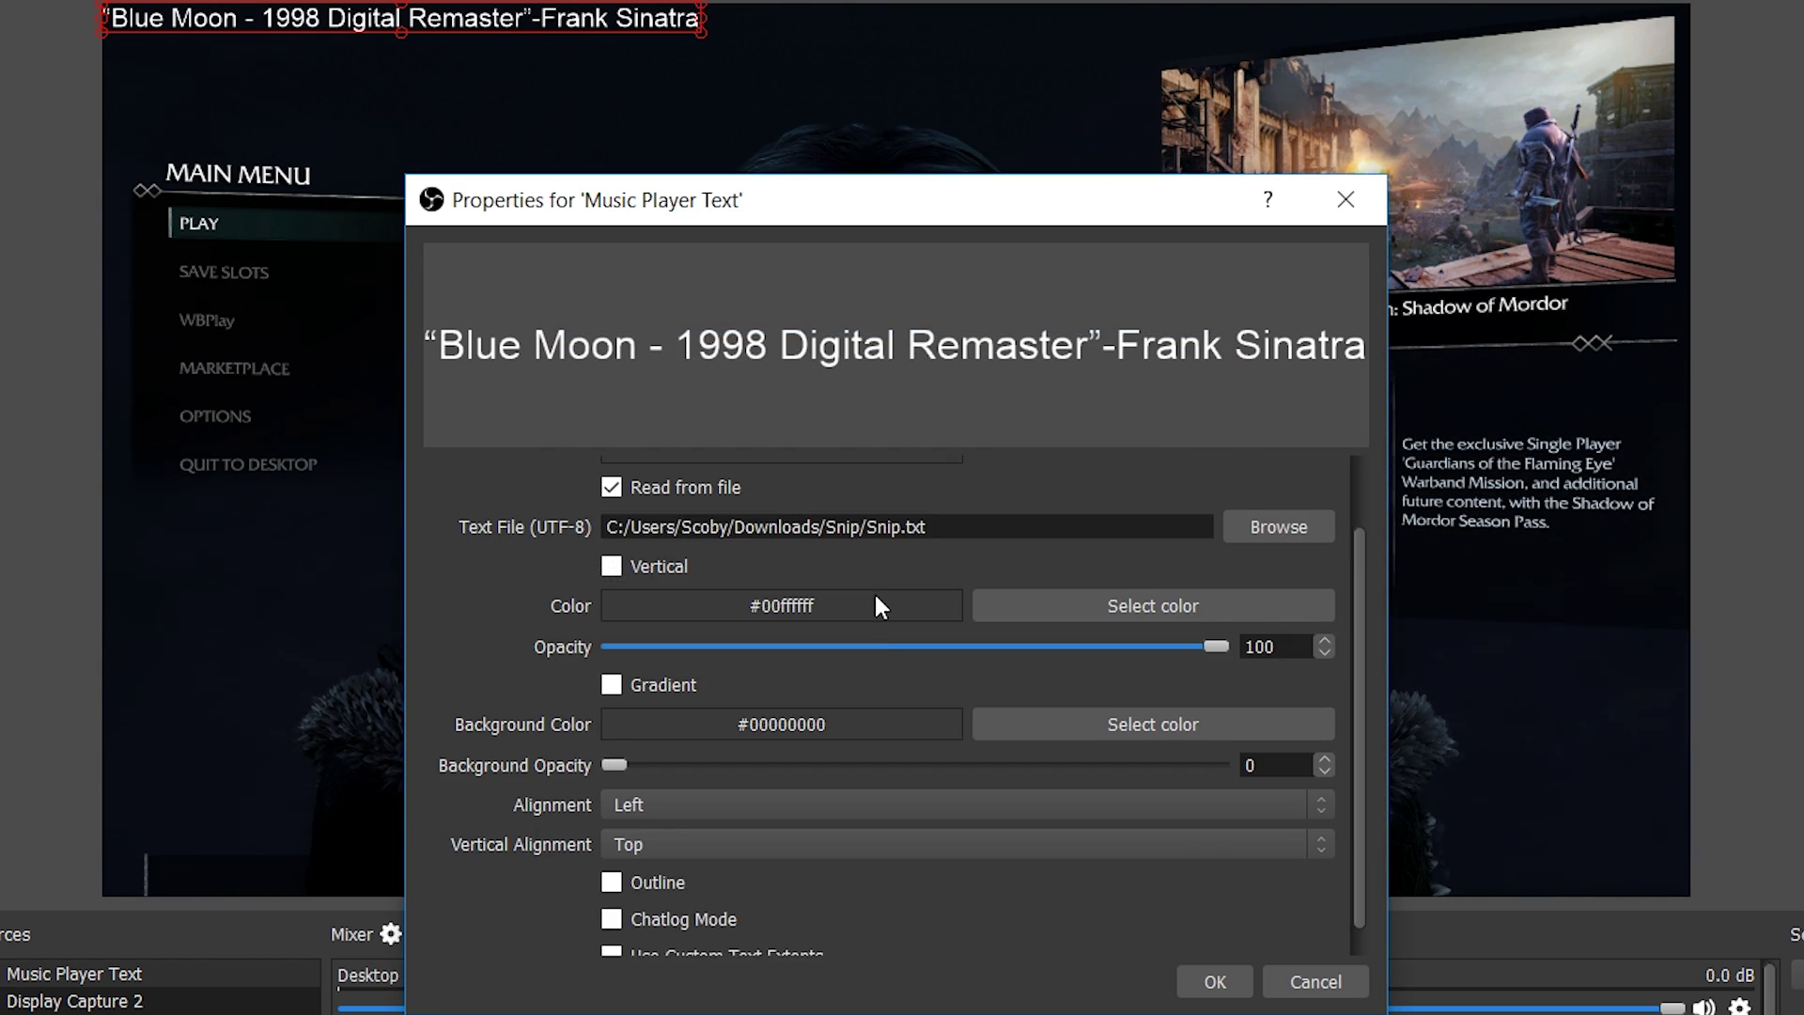
scroll(879, 611, up, 1)
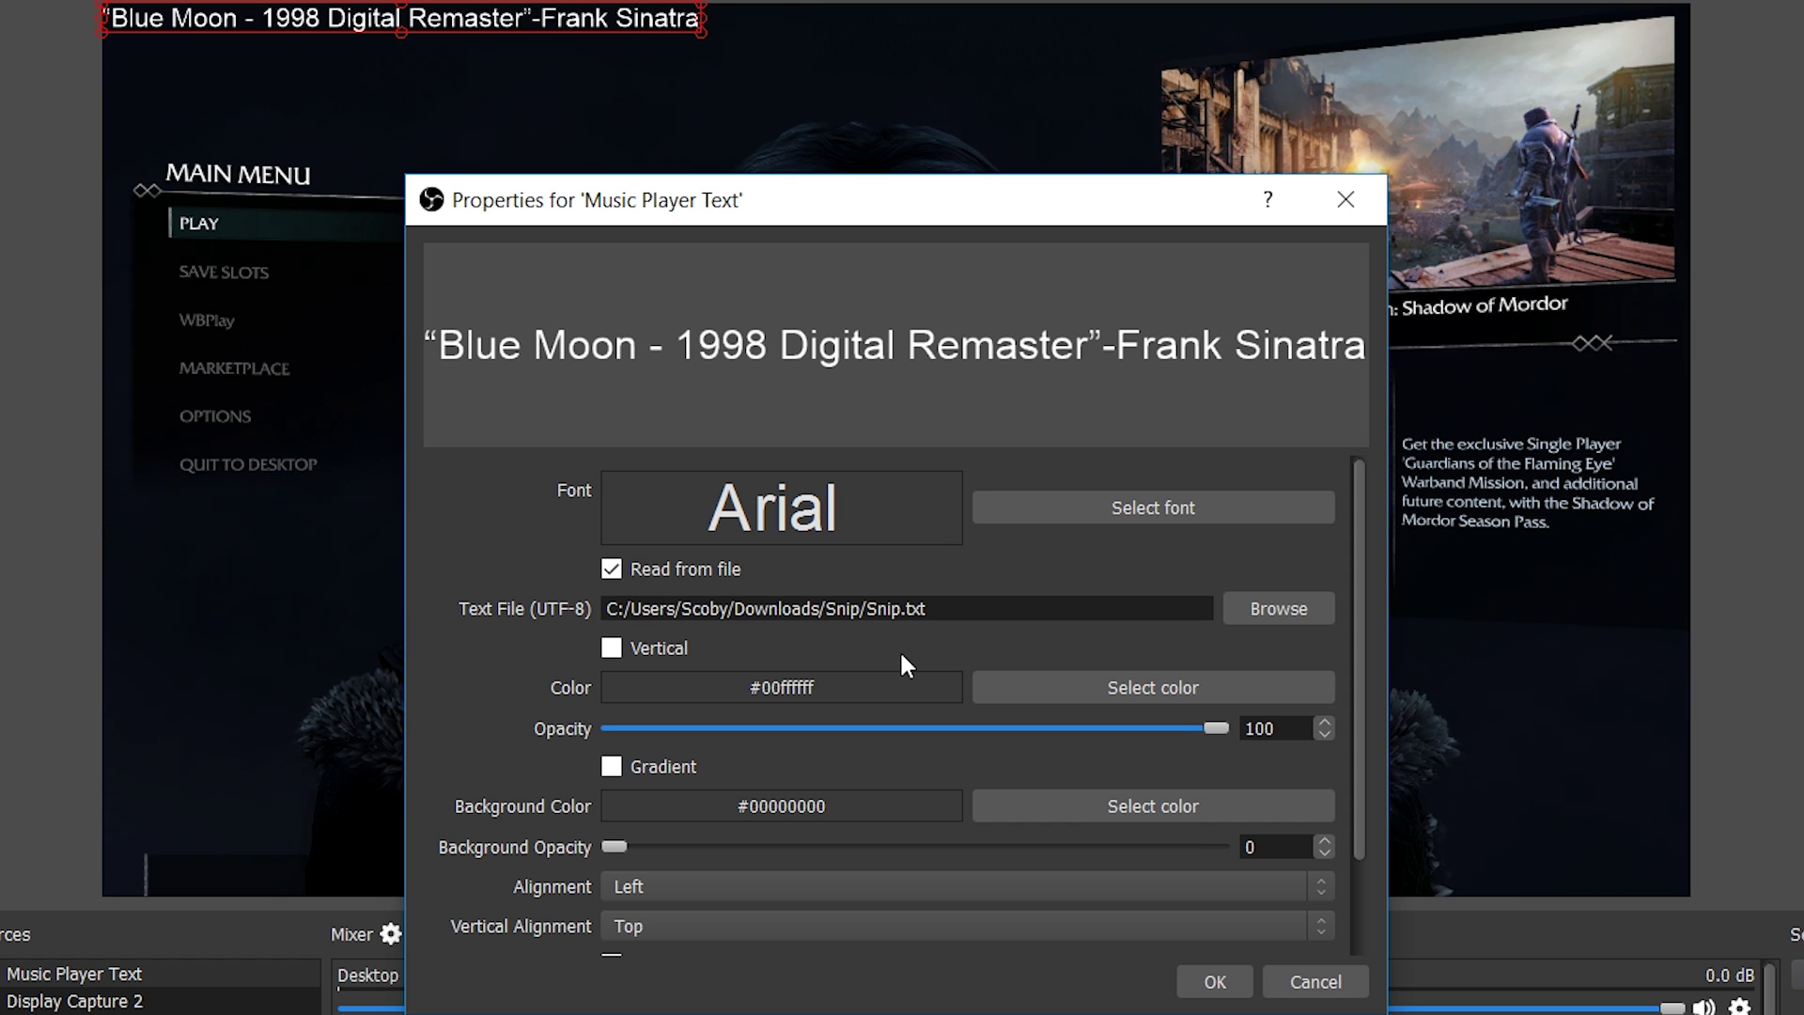
click(1230, 982)
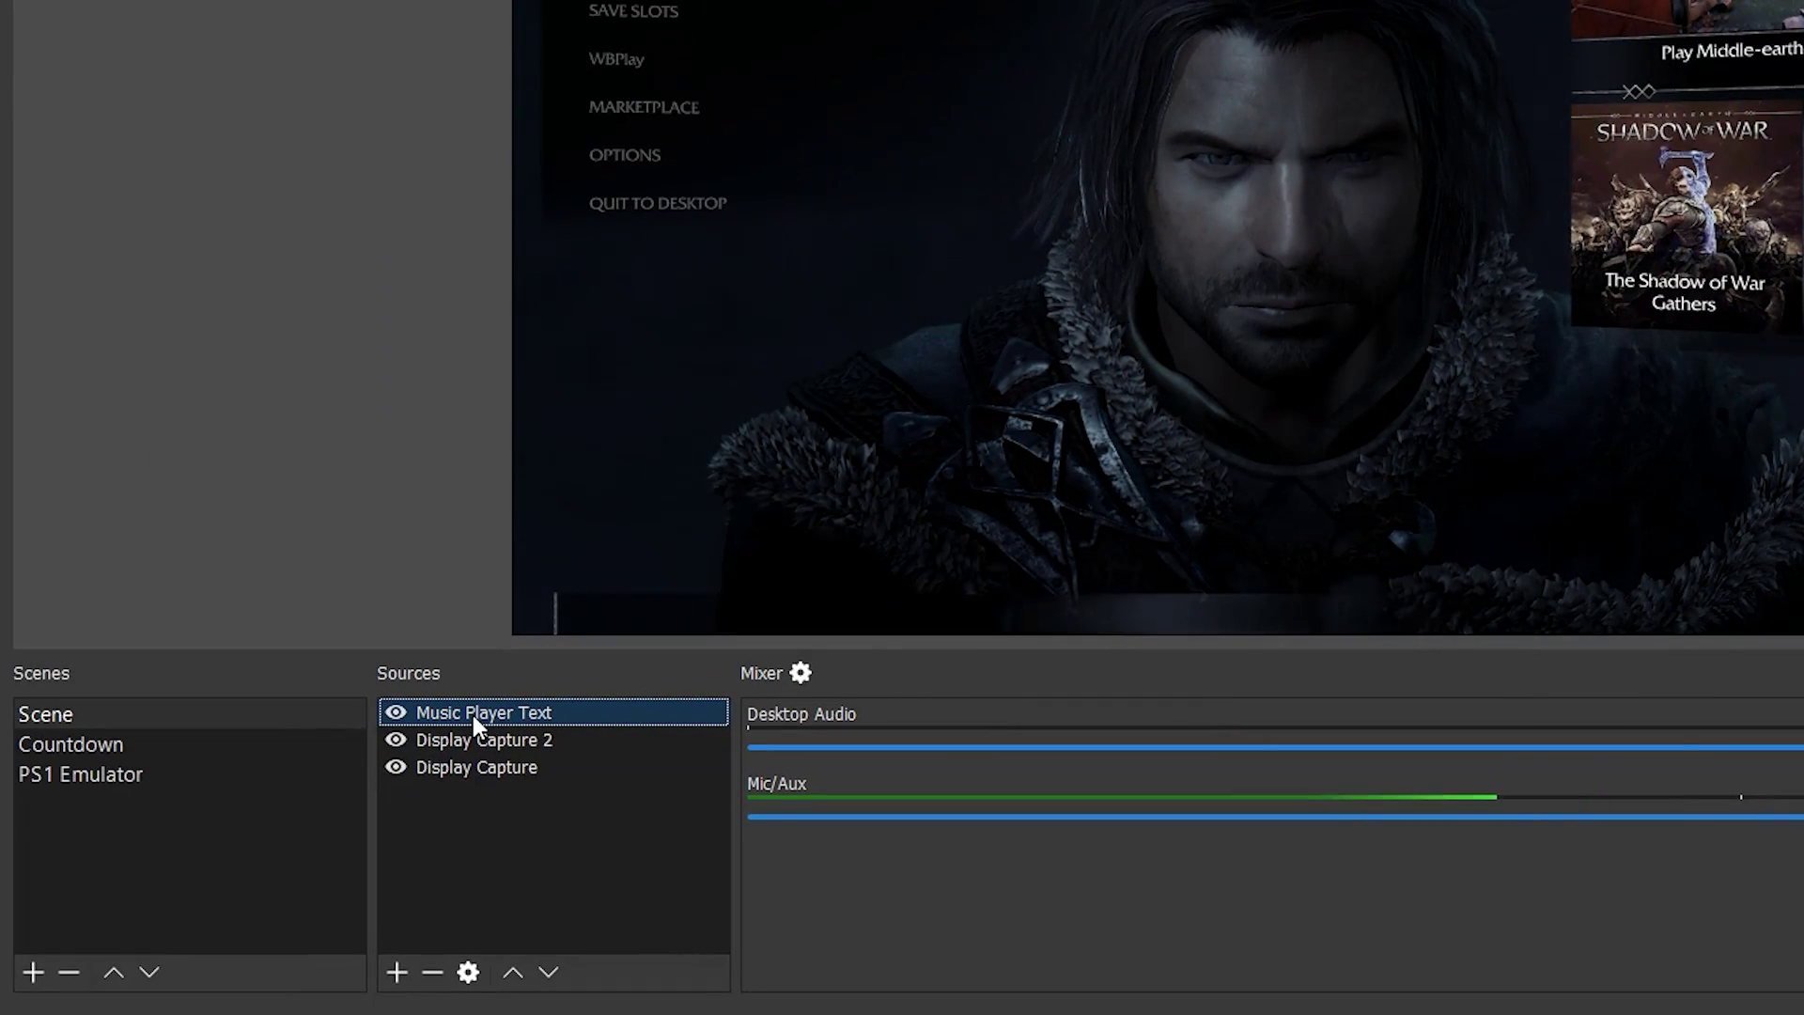
Step: Add a Scroll filter to Music Player Text through its Filters window
right_click(472, 714)
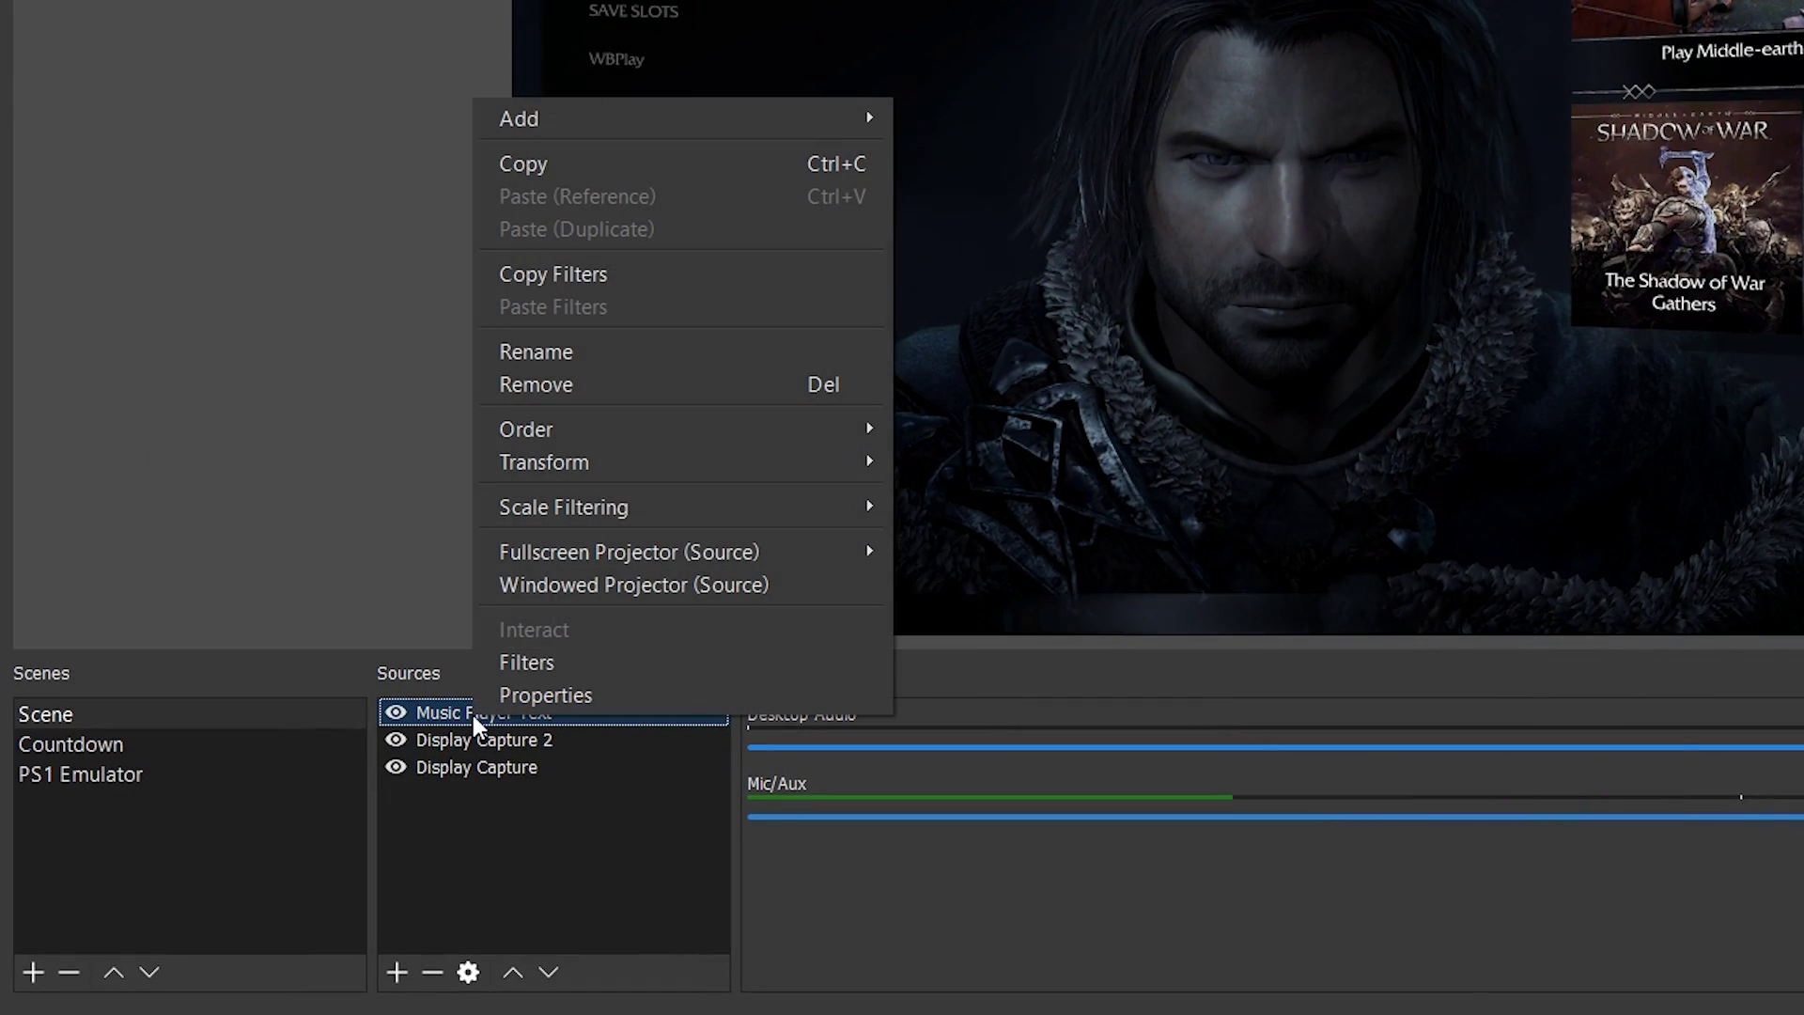
click(552, 670)
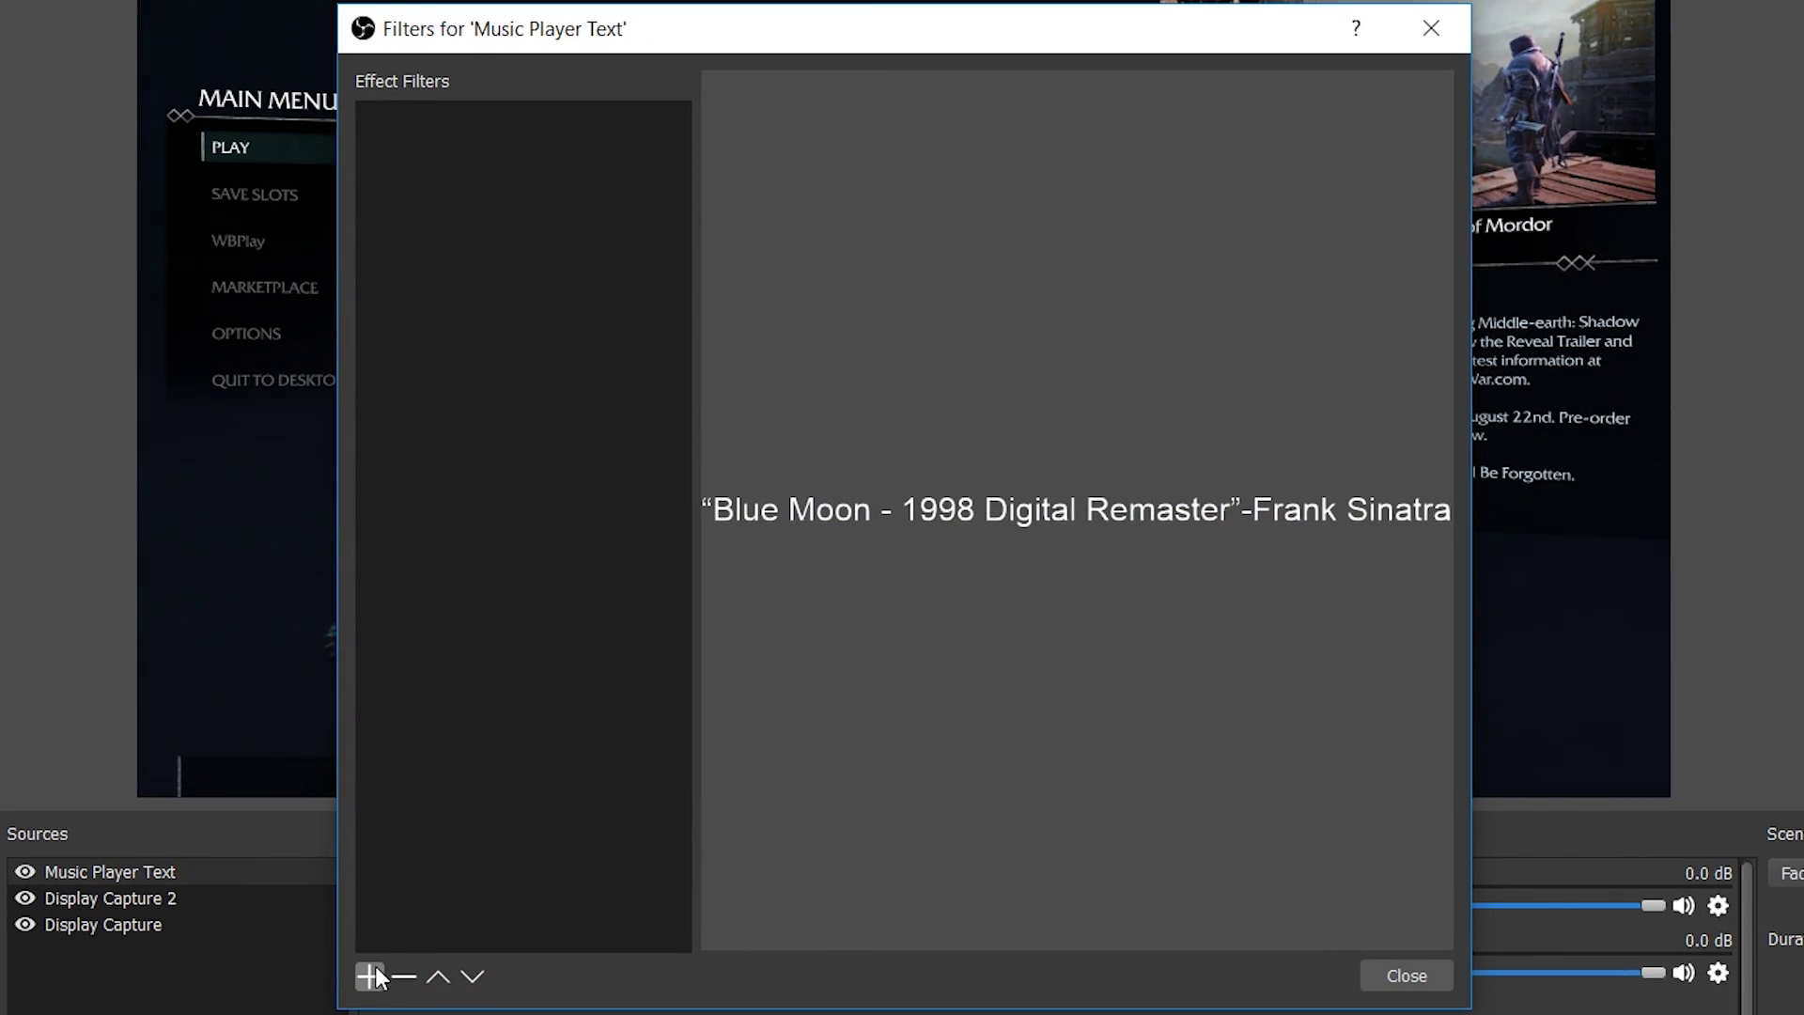
click(371, 975)
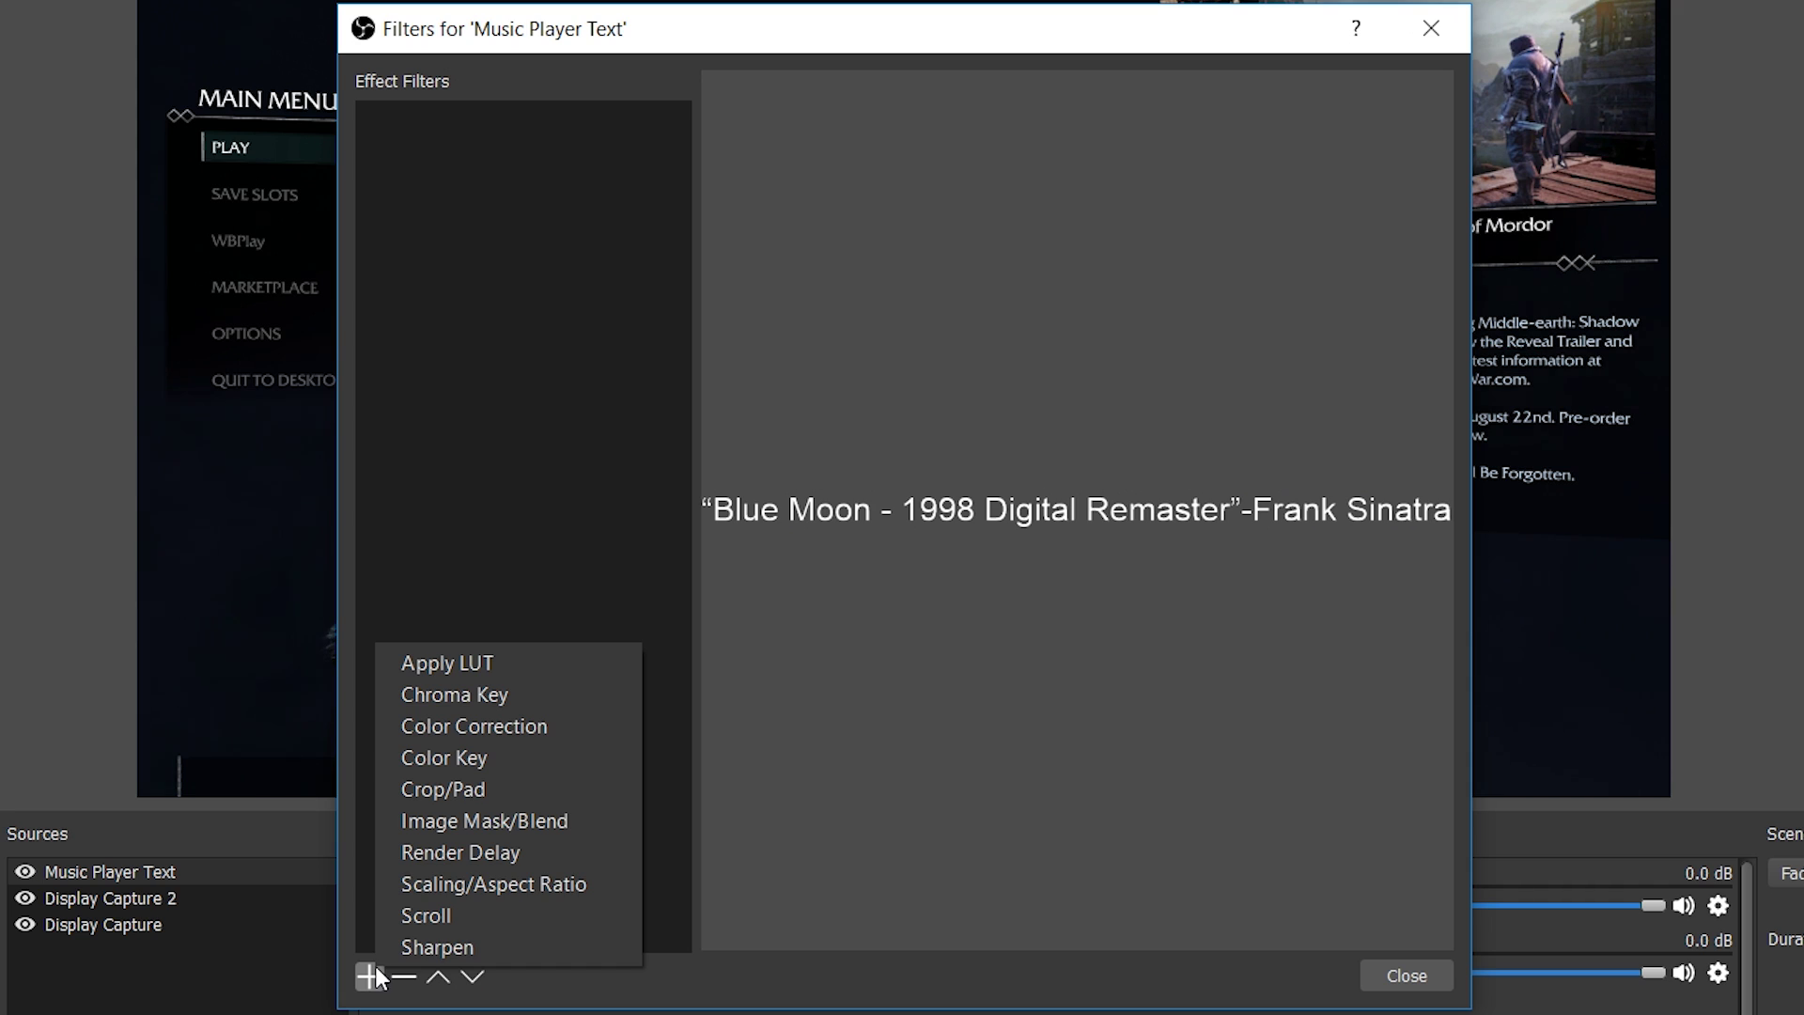
click(460, 911)
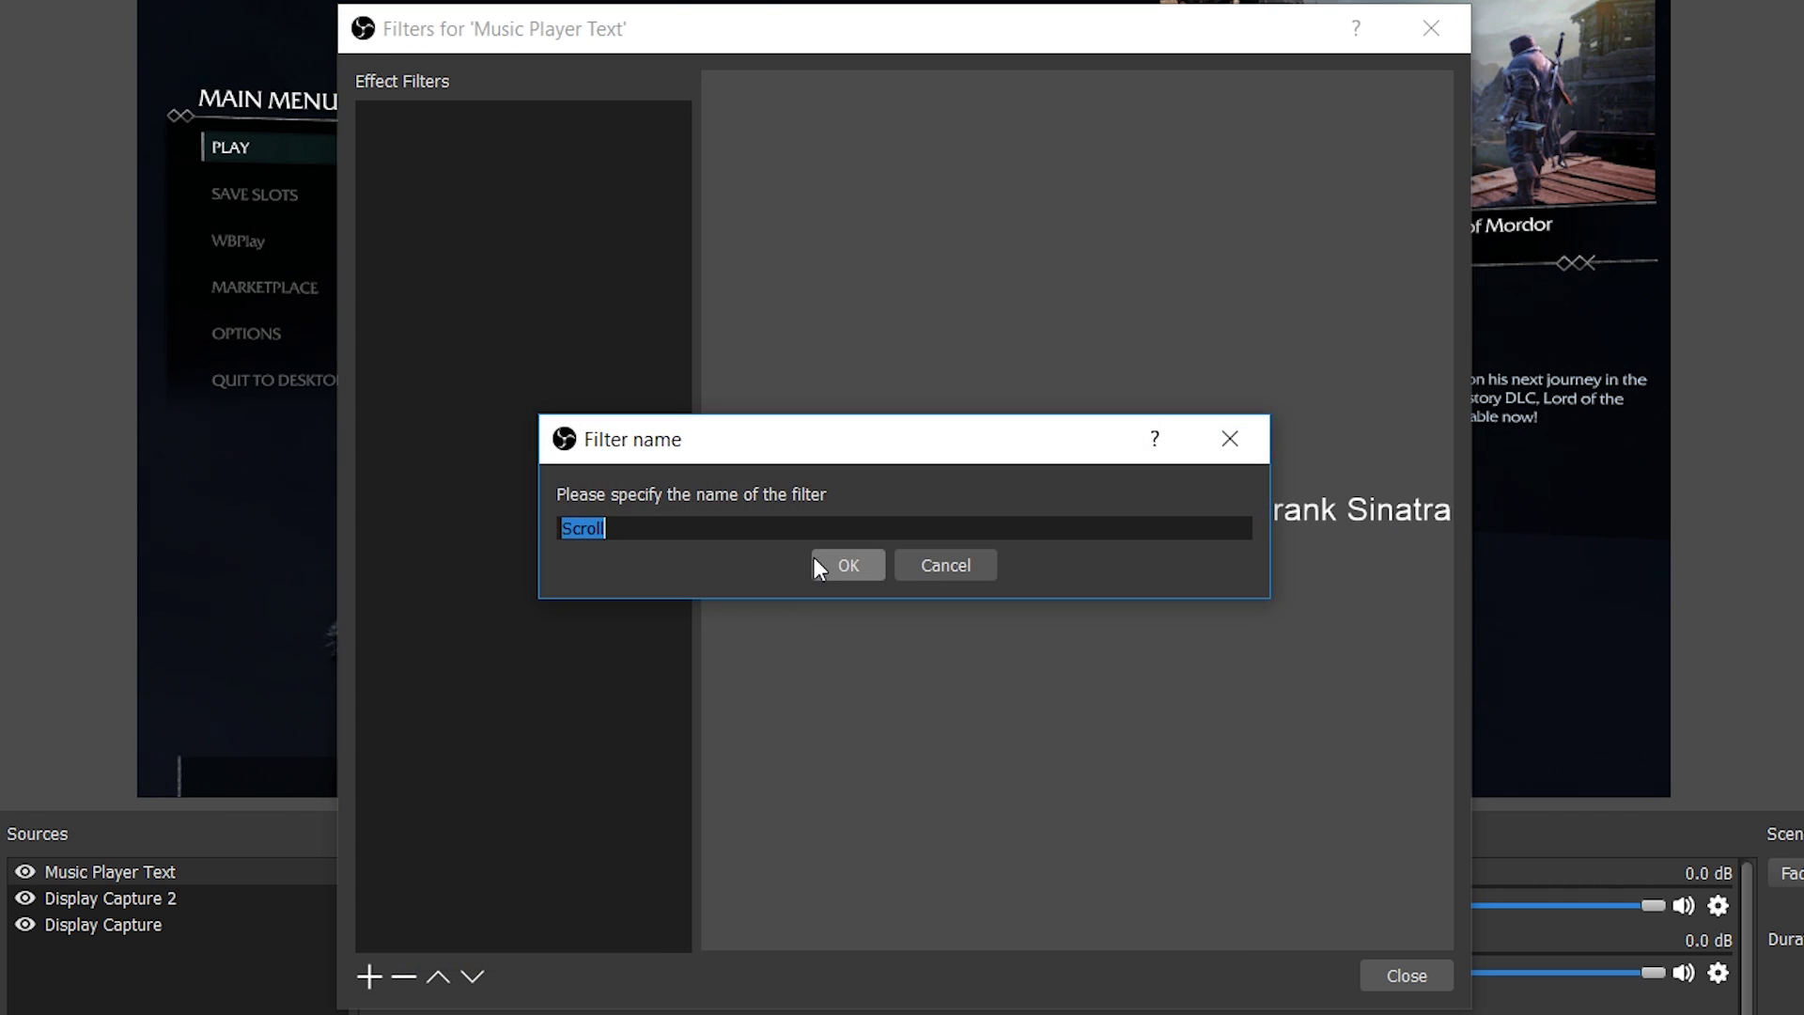
click(841, 564)
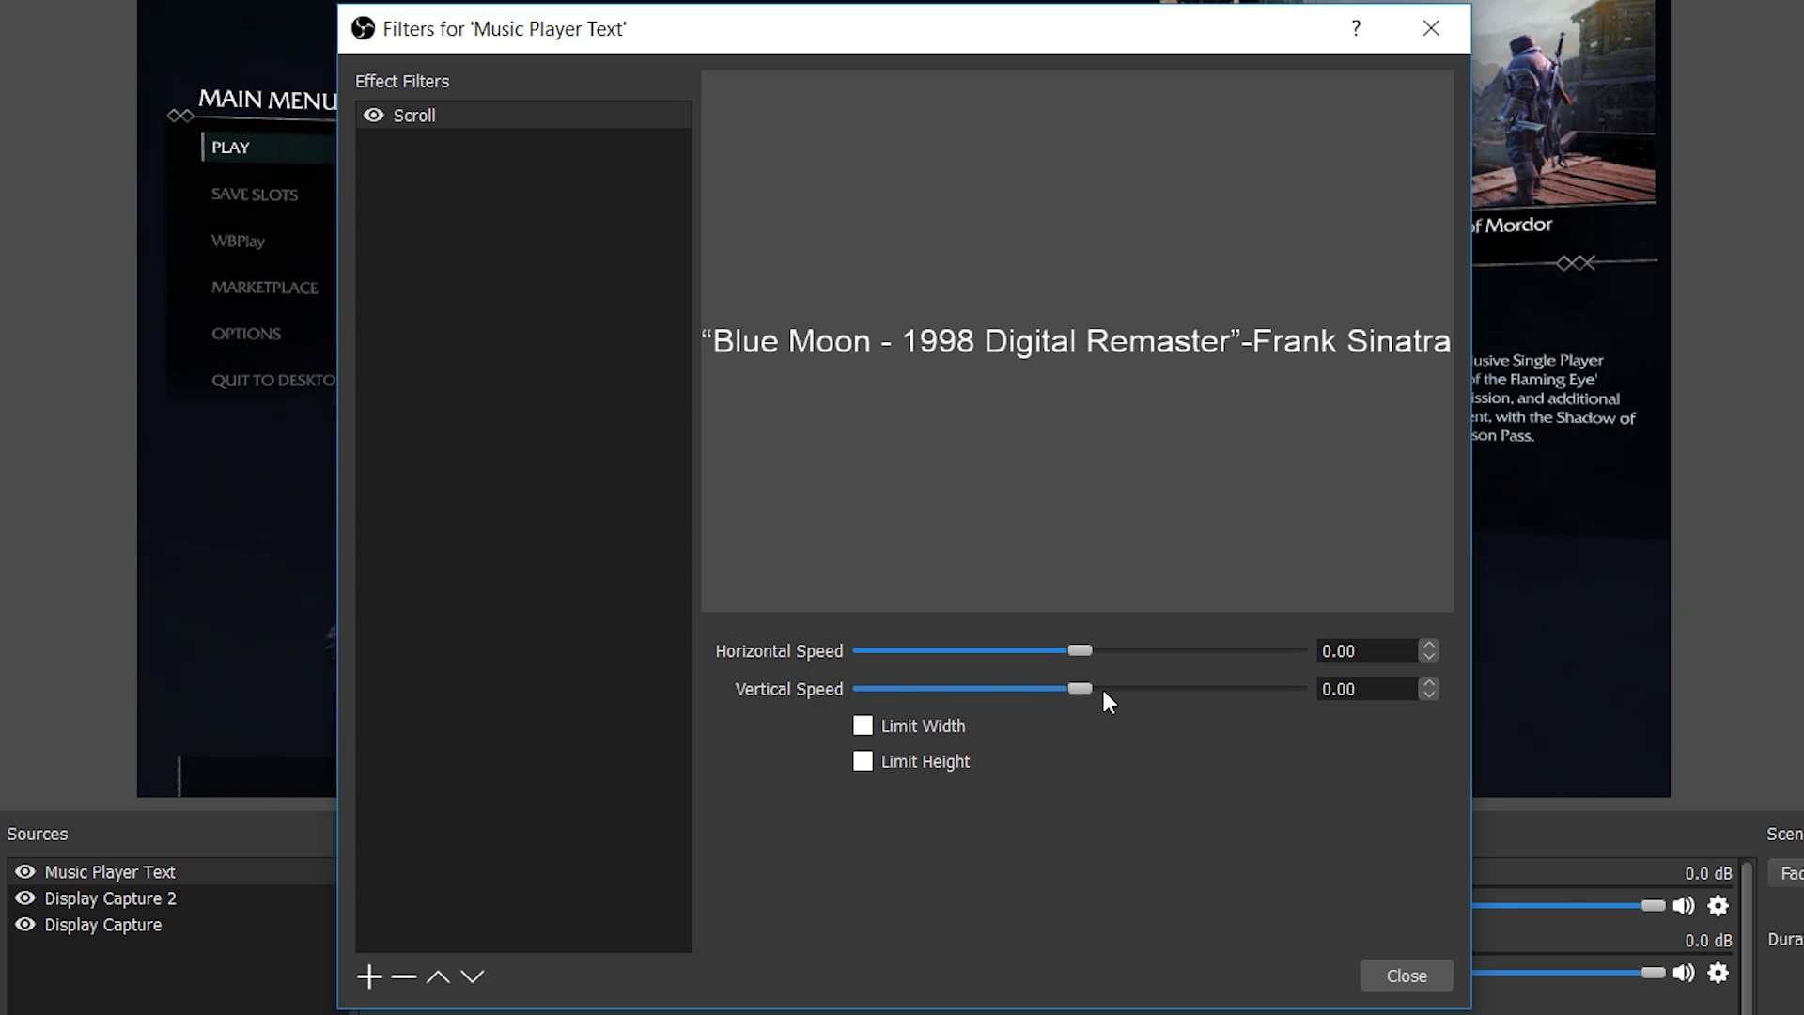
Step: Set the Scroll filter's vertical speed to 0 and horizontal speed to about 71
drag(1081, 688, 1136, 689)
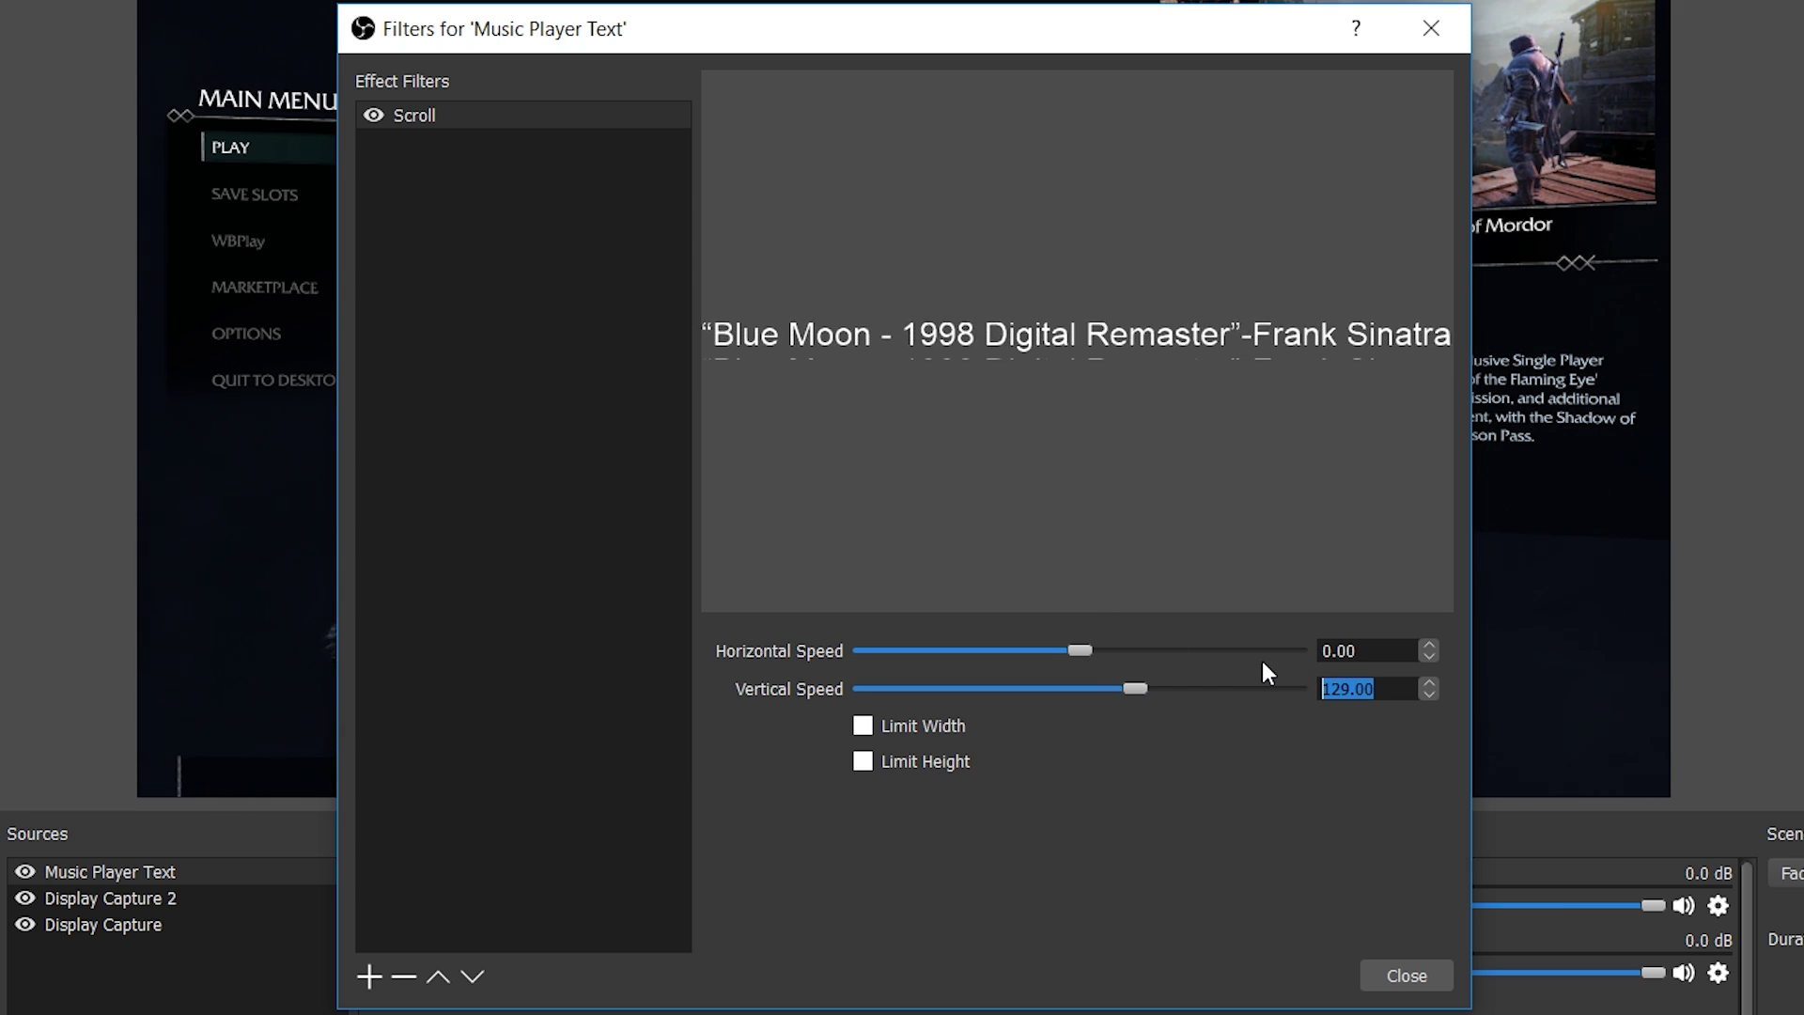
text(0)
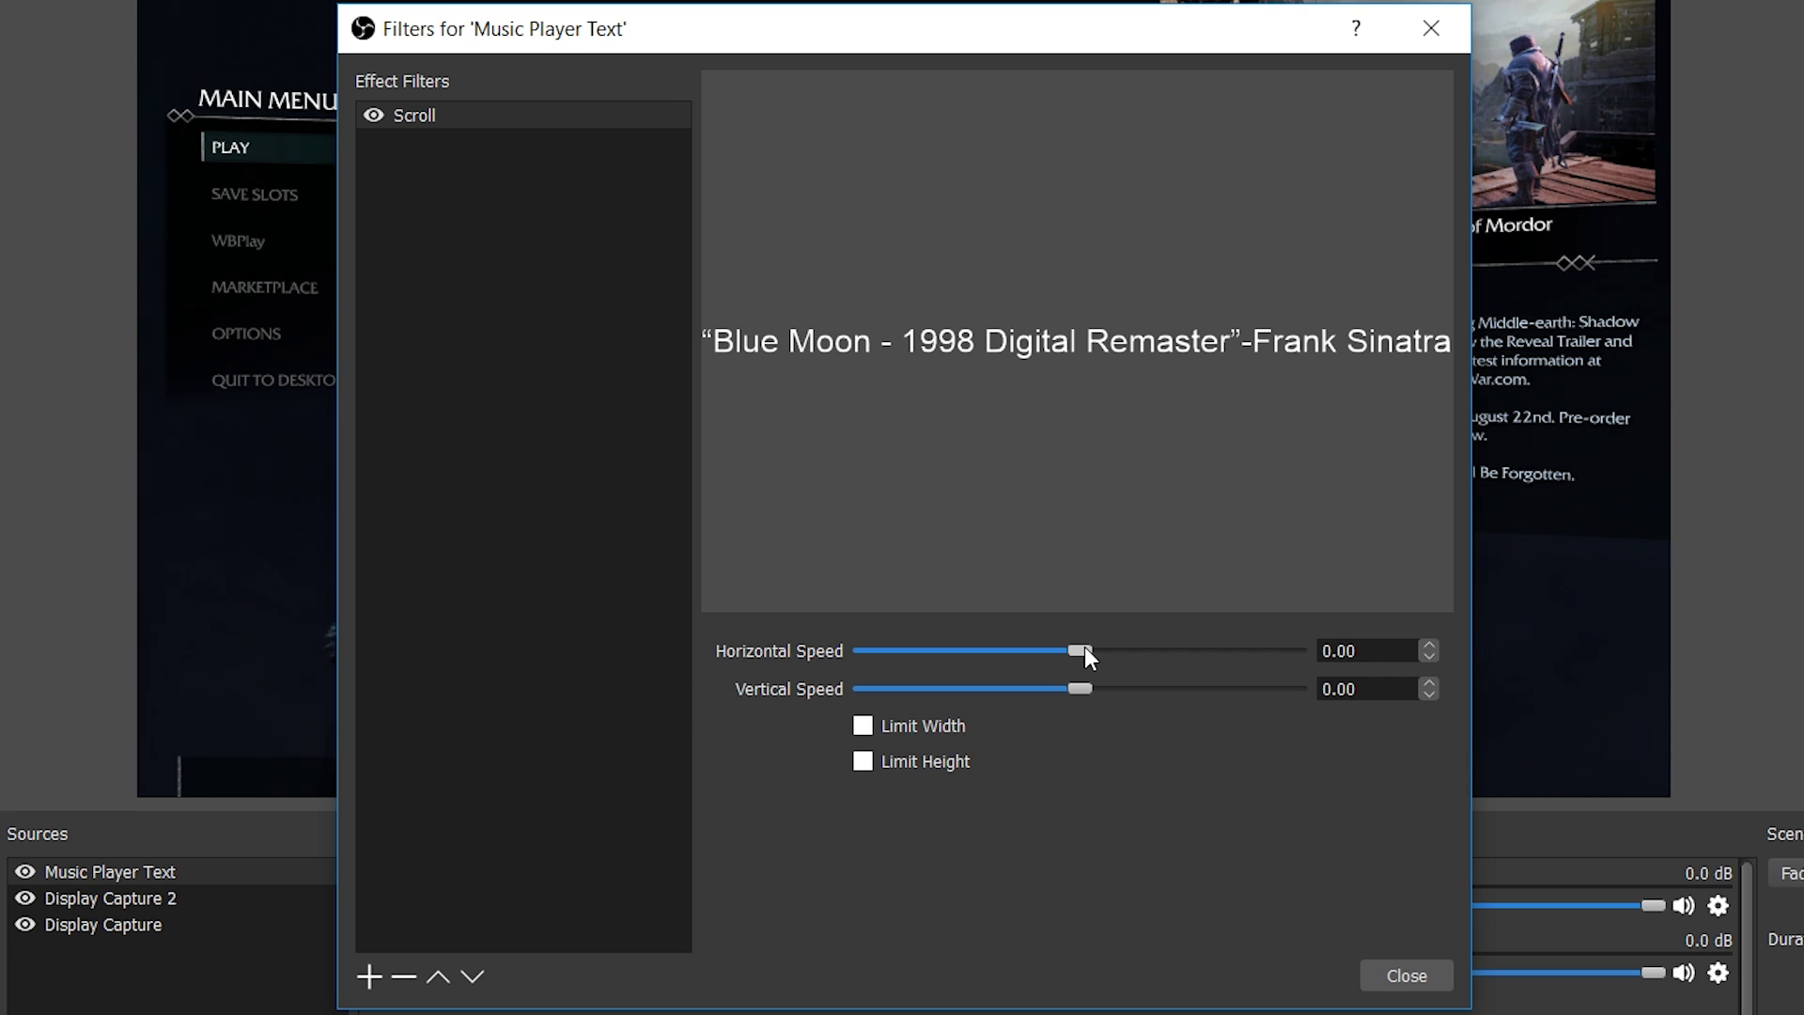
drag(1085, 649, 1121, 648)
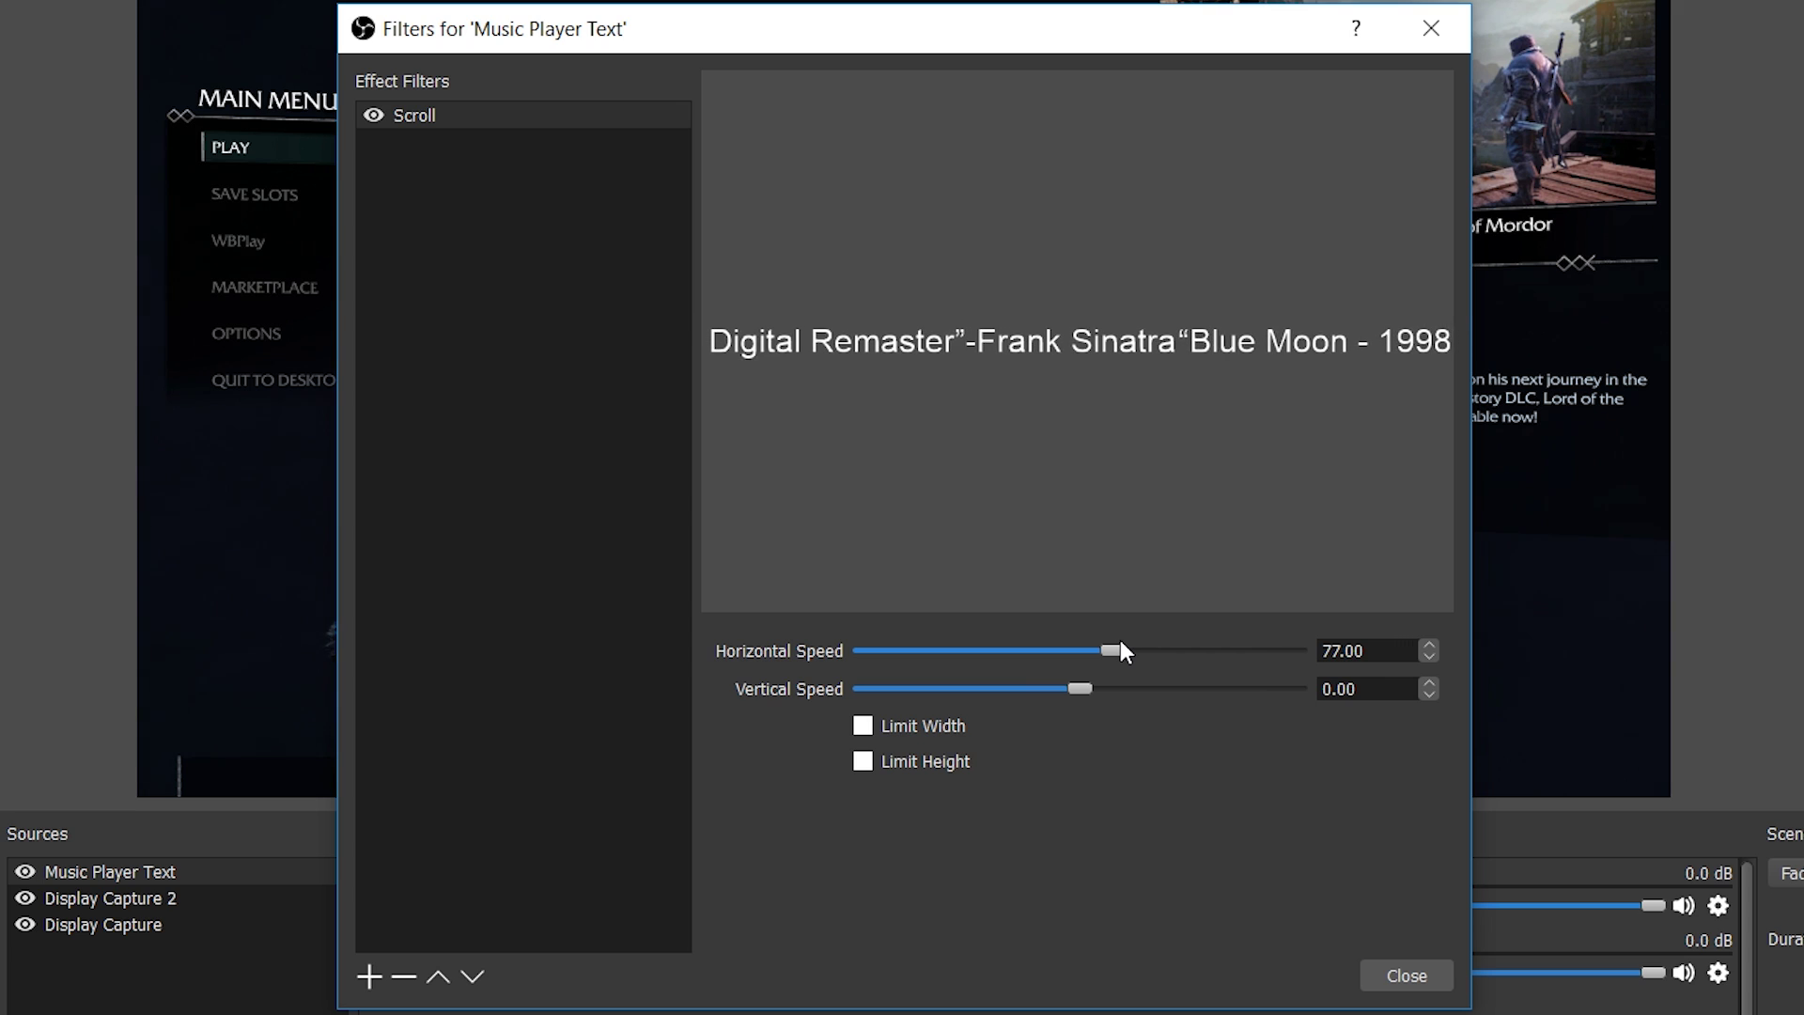
mouse_move(1121, 642)
mouse_down()
mouse_move(1137, 635)
mouse_move(1107, 643)
mouse_up()
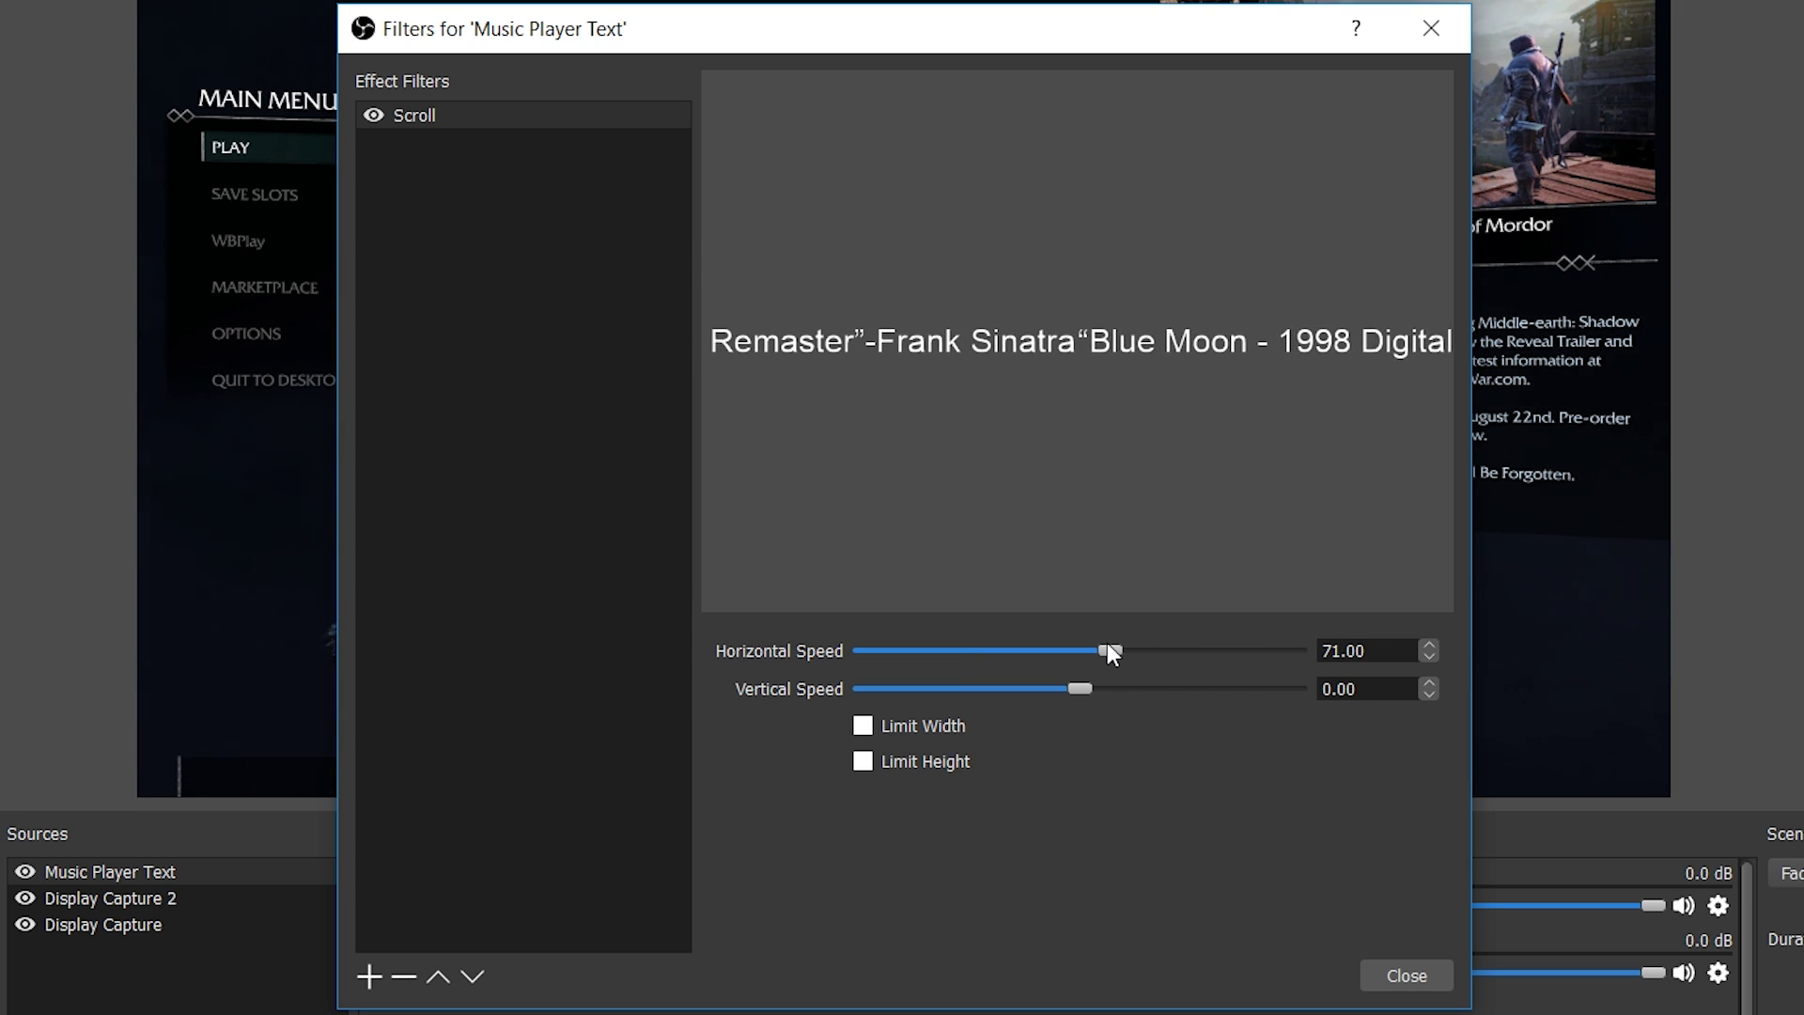
Step: Close the Filters window and drag Music Player Text to the bottom-left edge of the preview
click(1396, 974)
drag(539, 92, 607, 911)
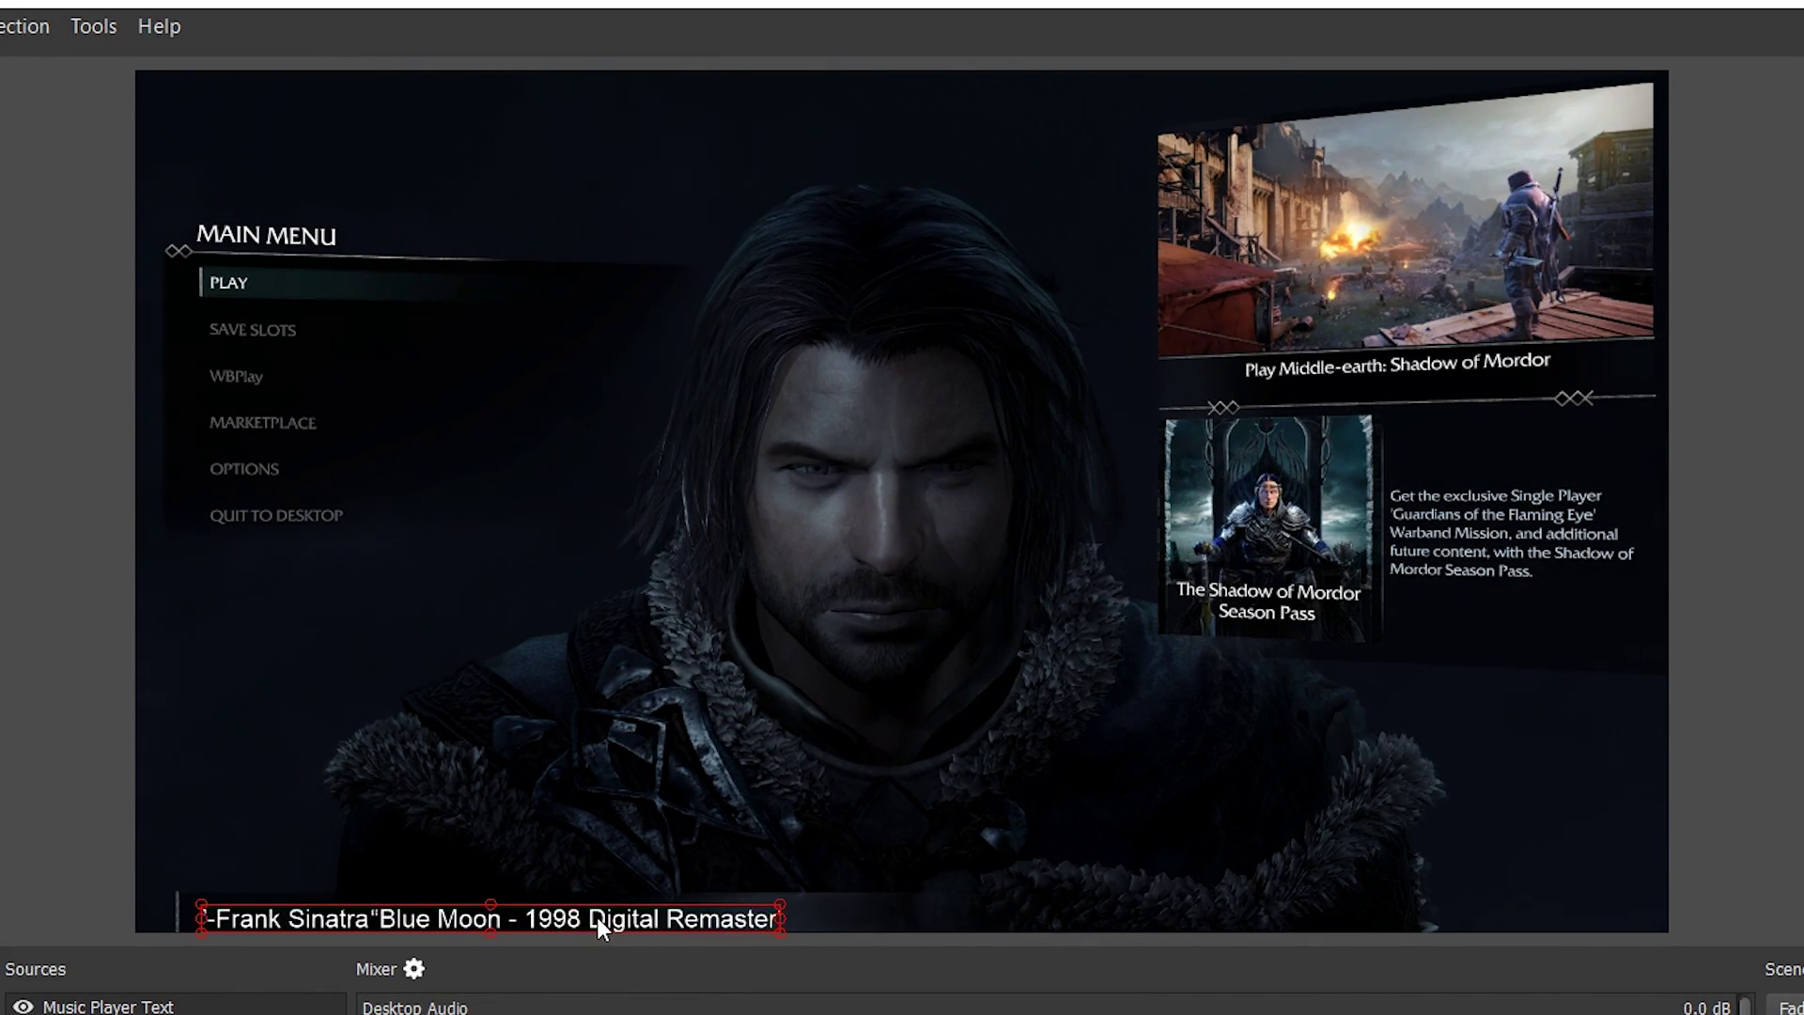
drag(596, 917, 589, 906)
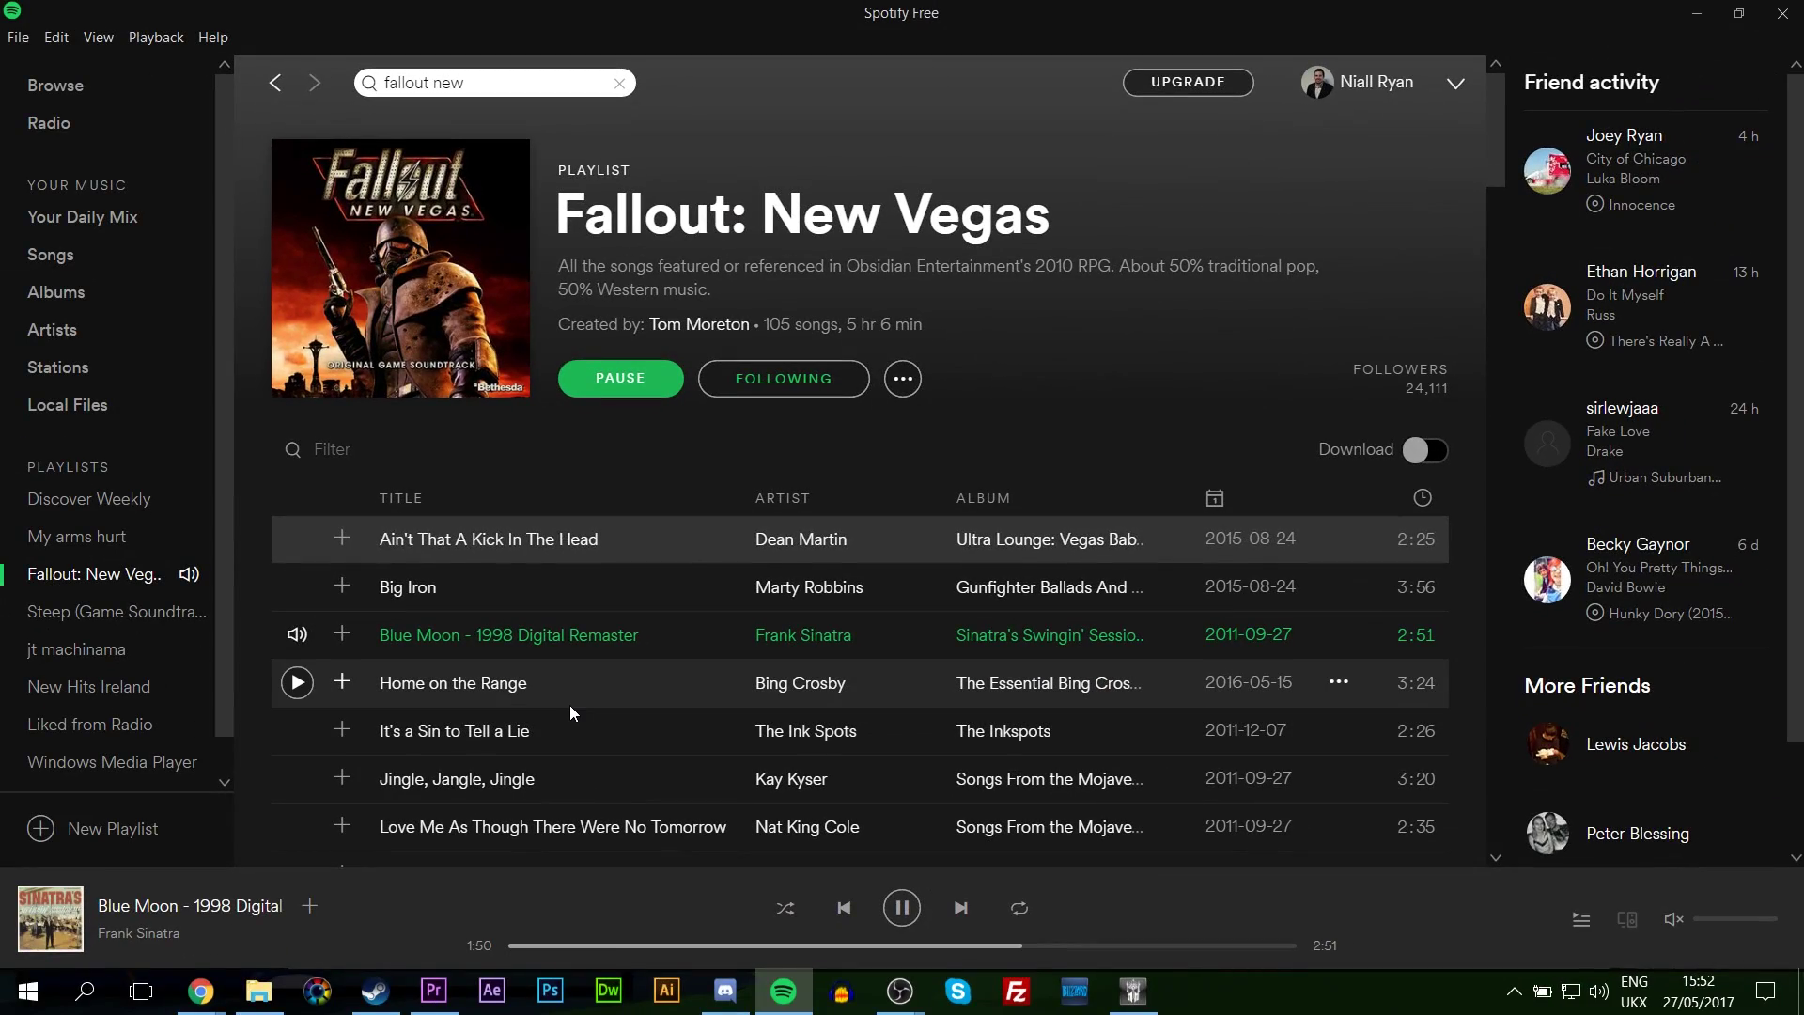
Step: Play Home on the Range by Bing Crosby in Spotify, then minimise Spotify back to OBS
double_click(578, 717)
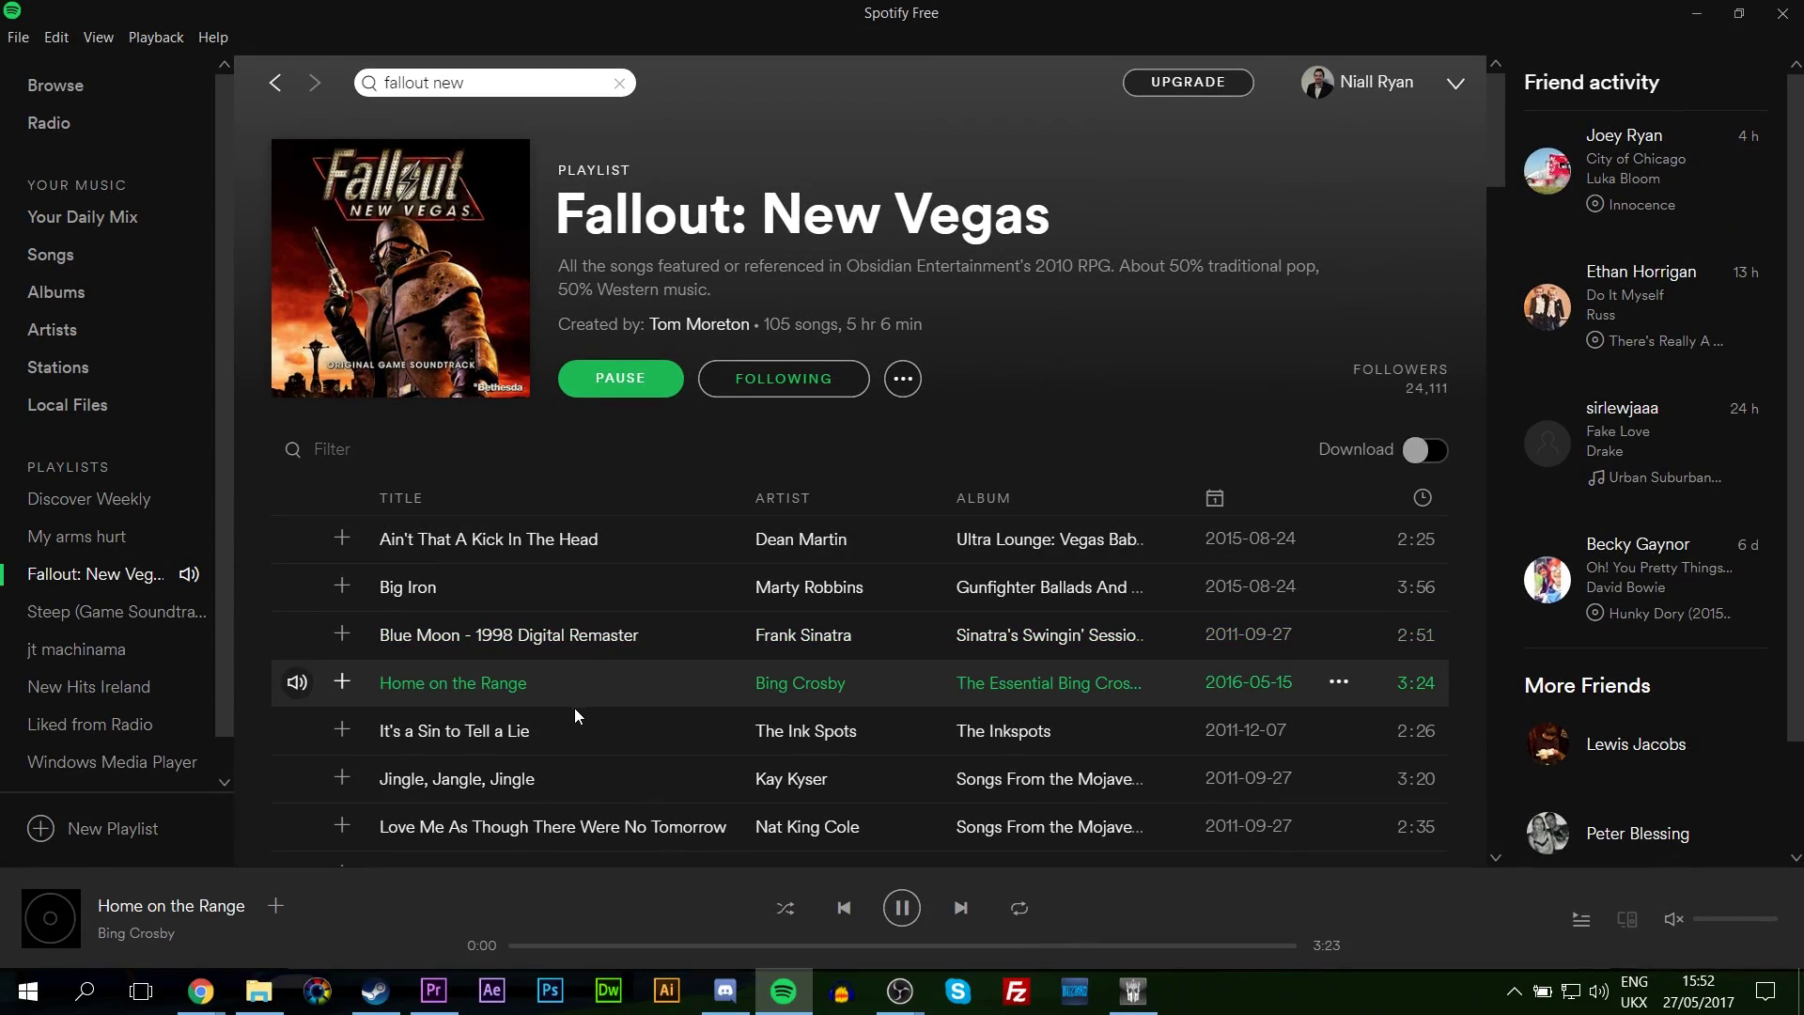
click(783, 992)
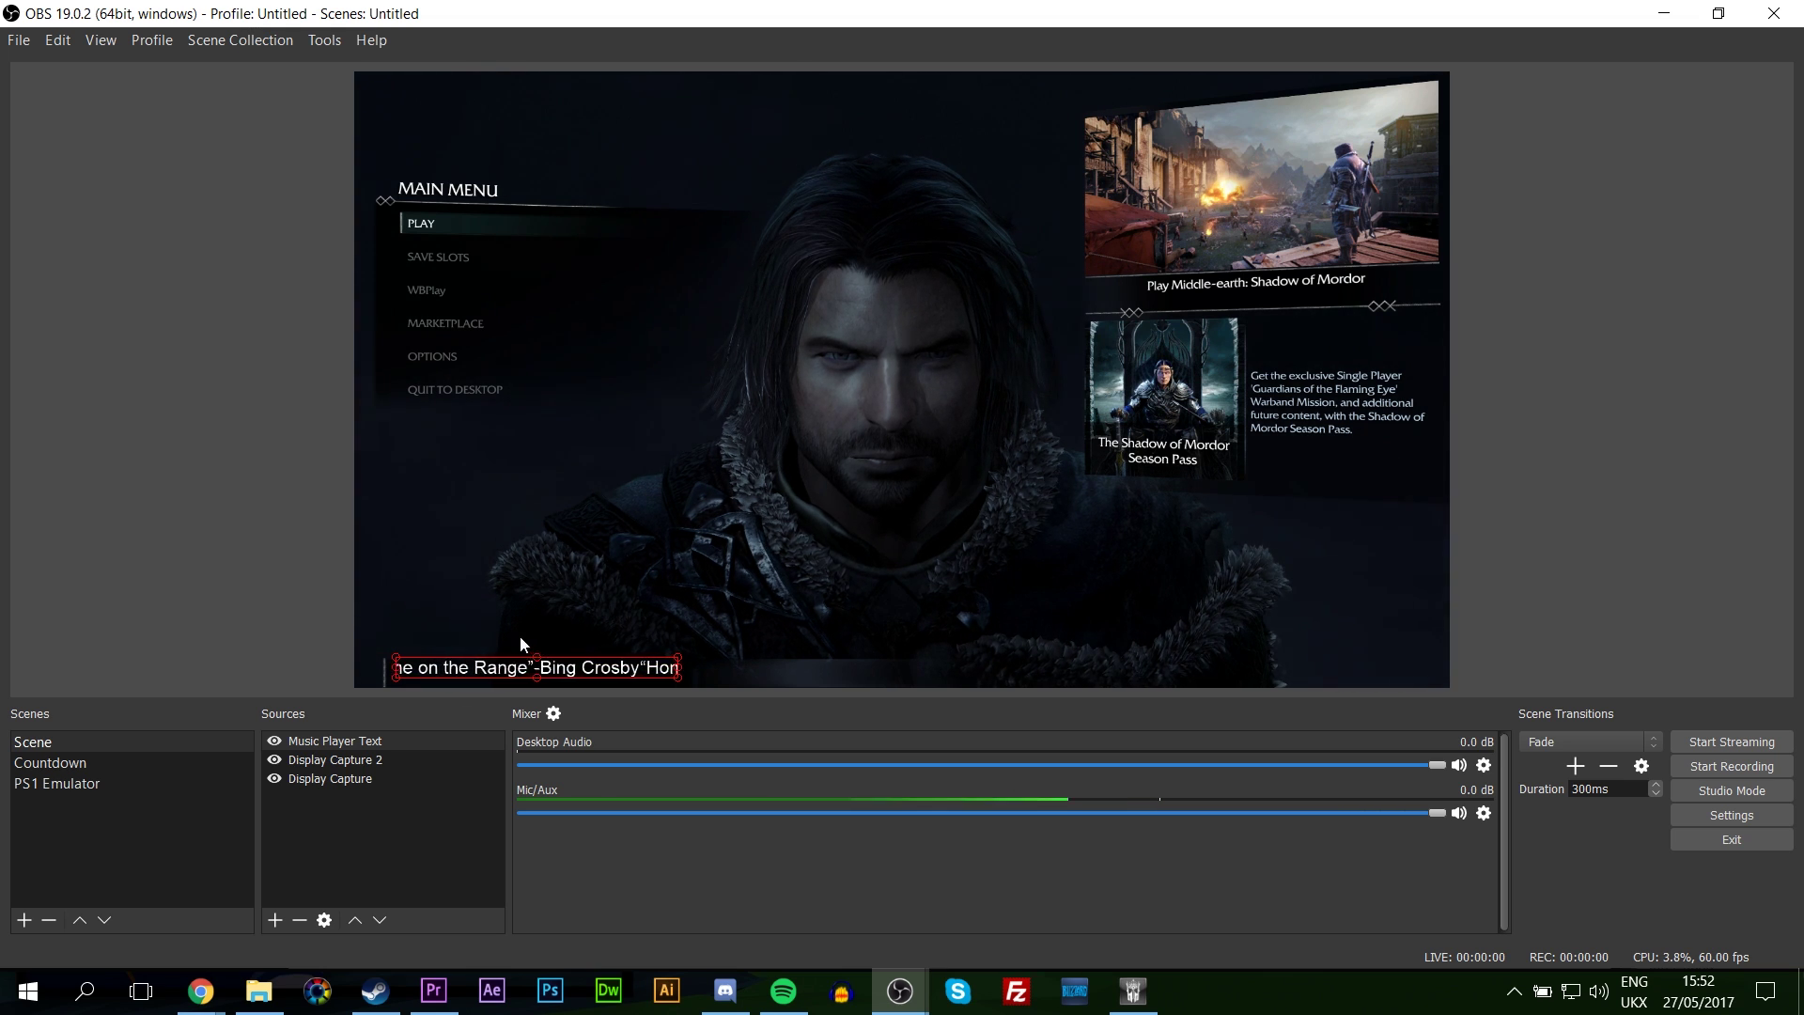
Step: In the Music Player Text Scroll filter, enable Limit Width and set the width to 400
click(331, 741)
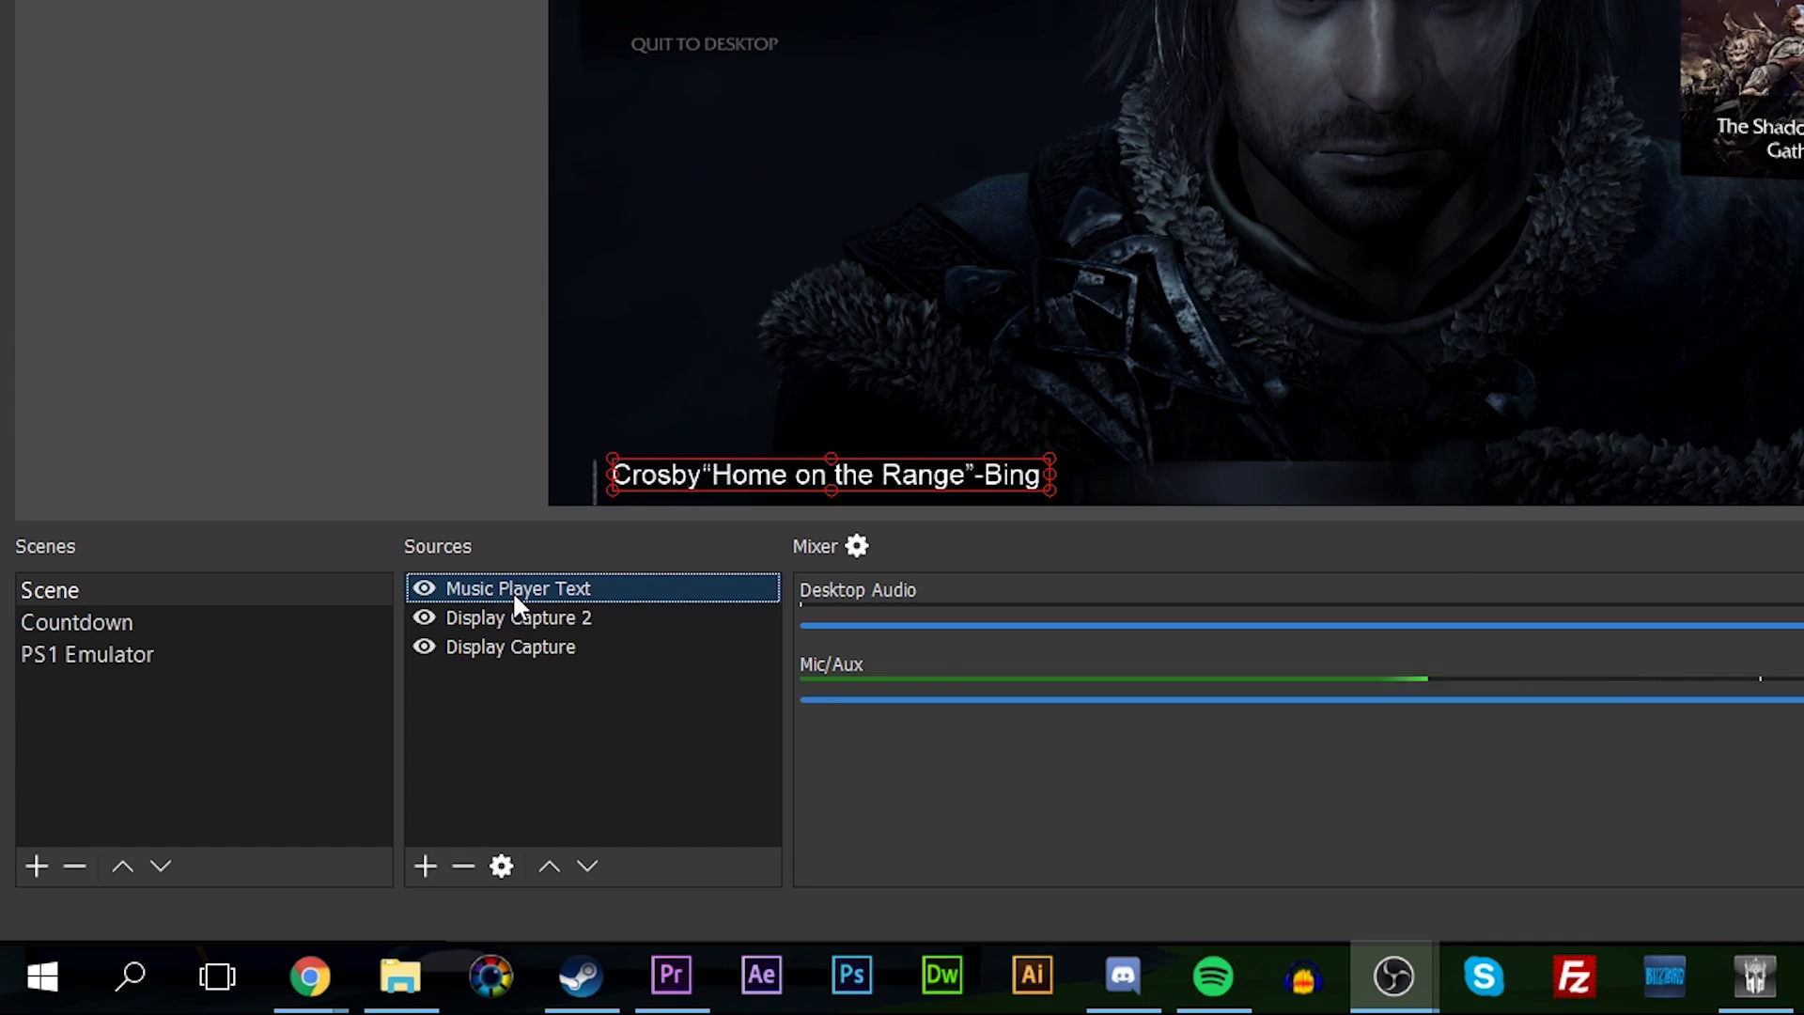
right_click(435, 653)
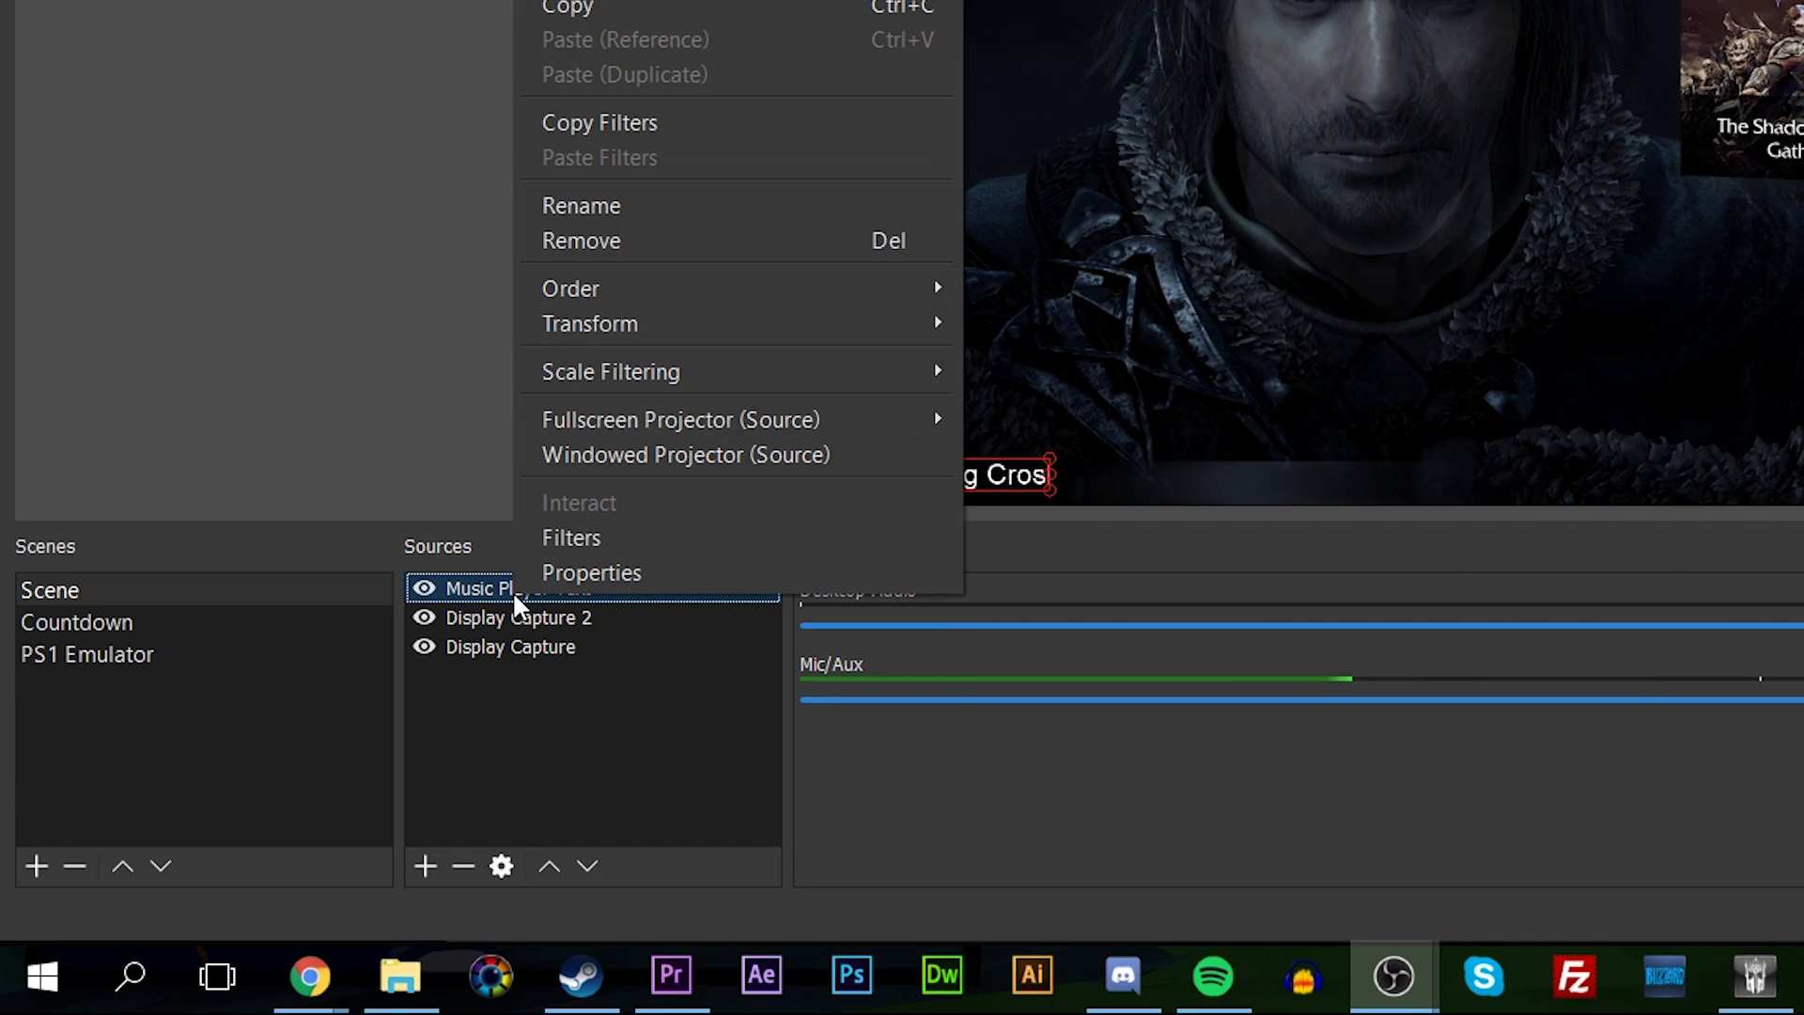
click(555, 537)
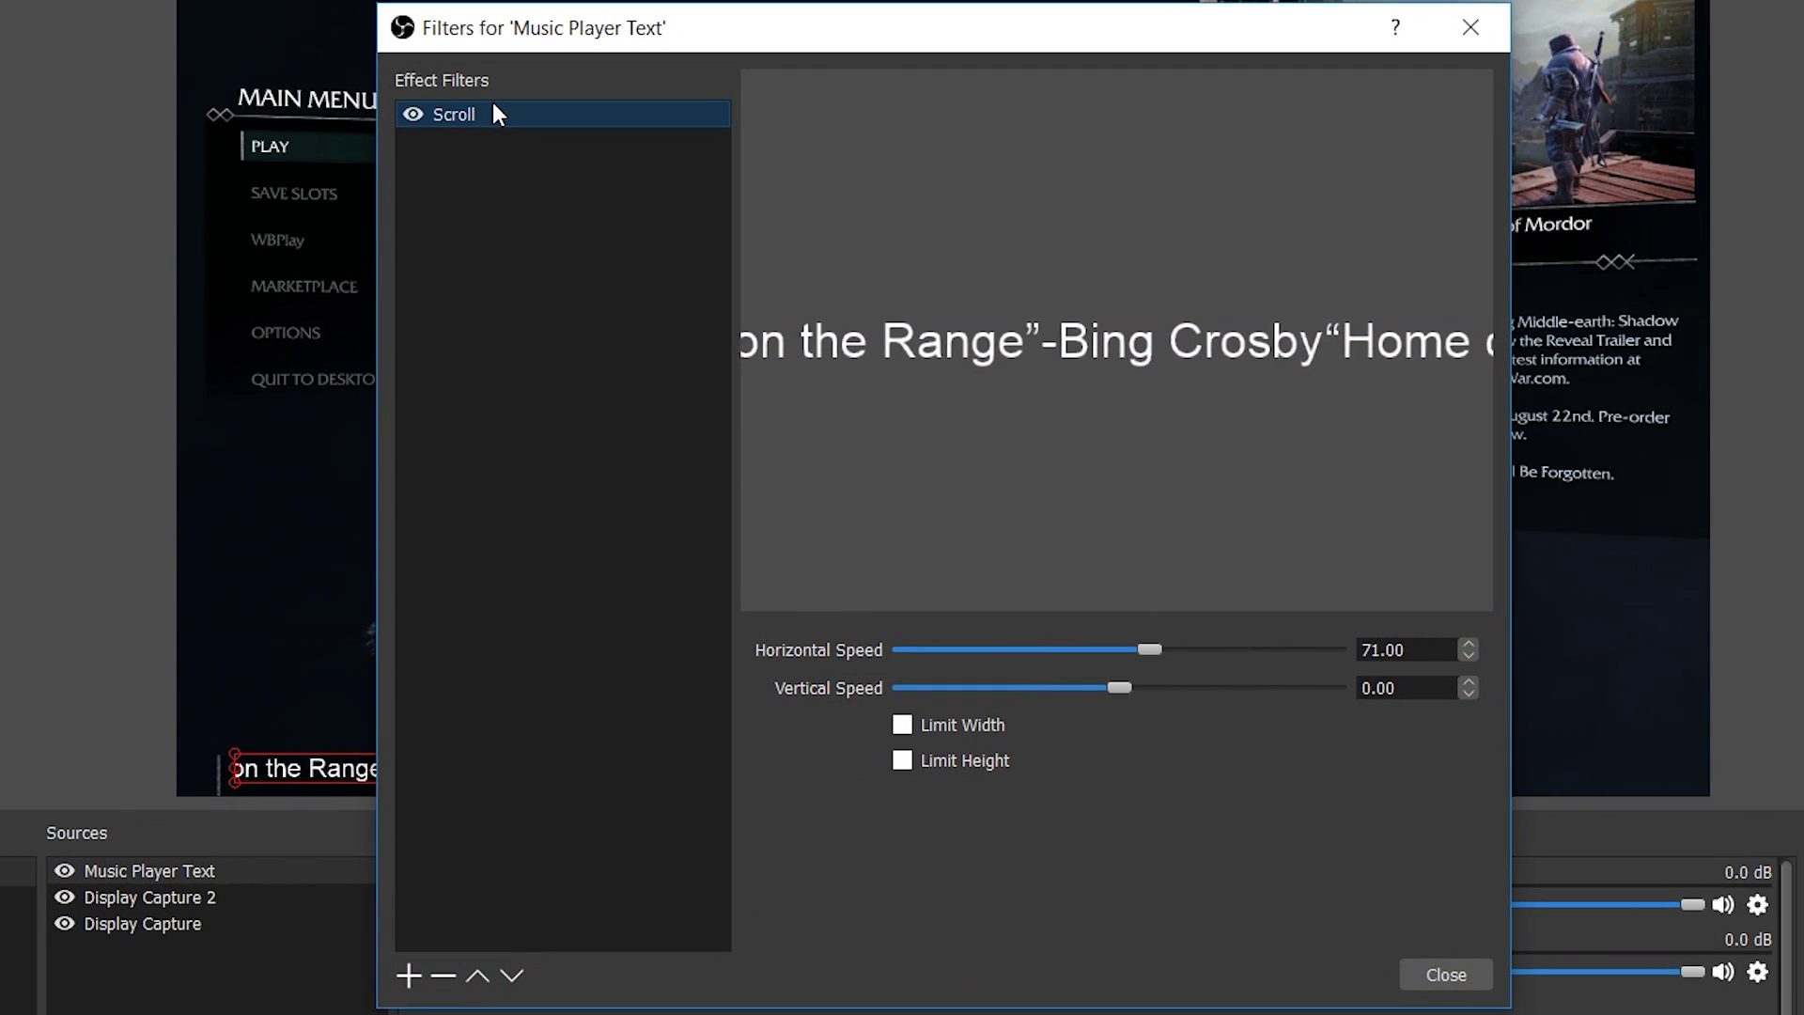
click(902, 728)
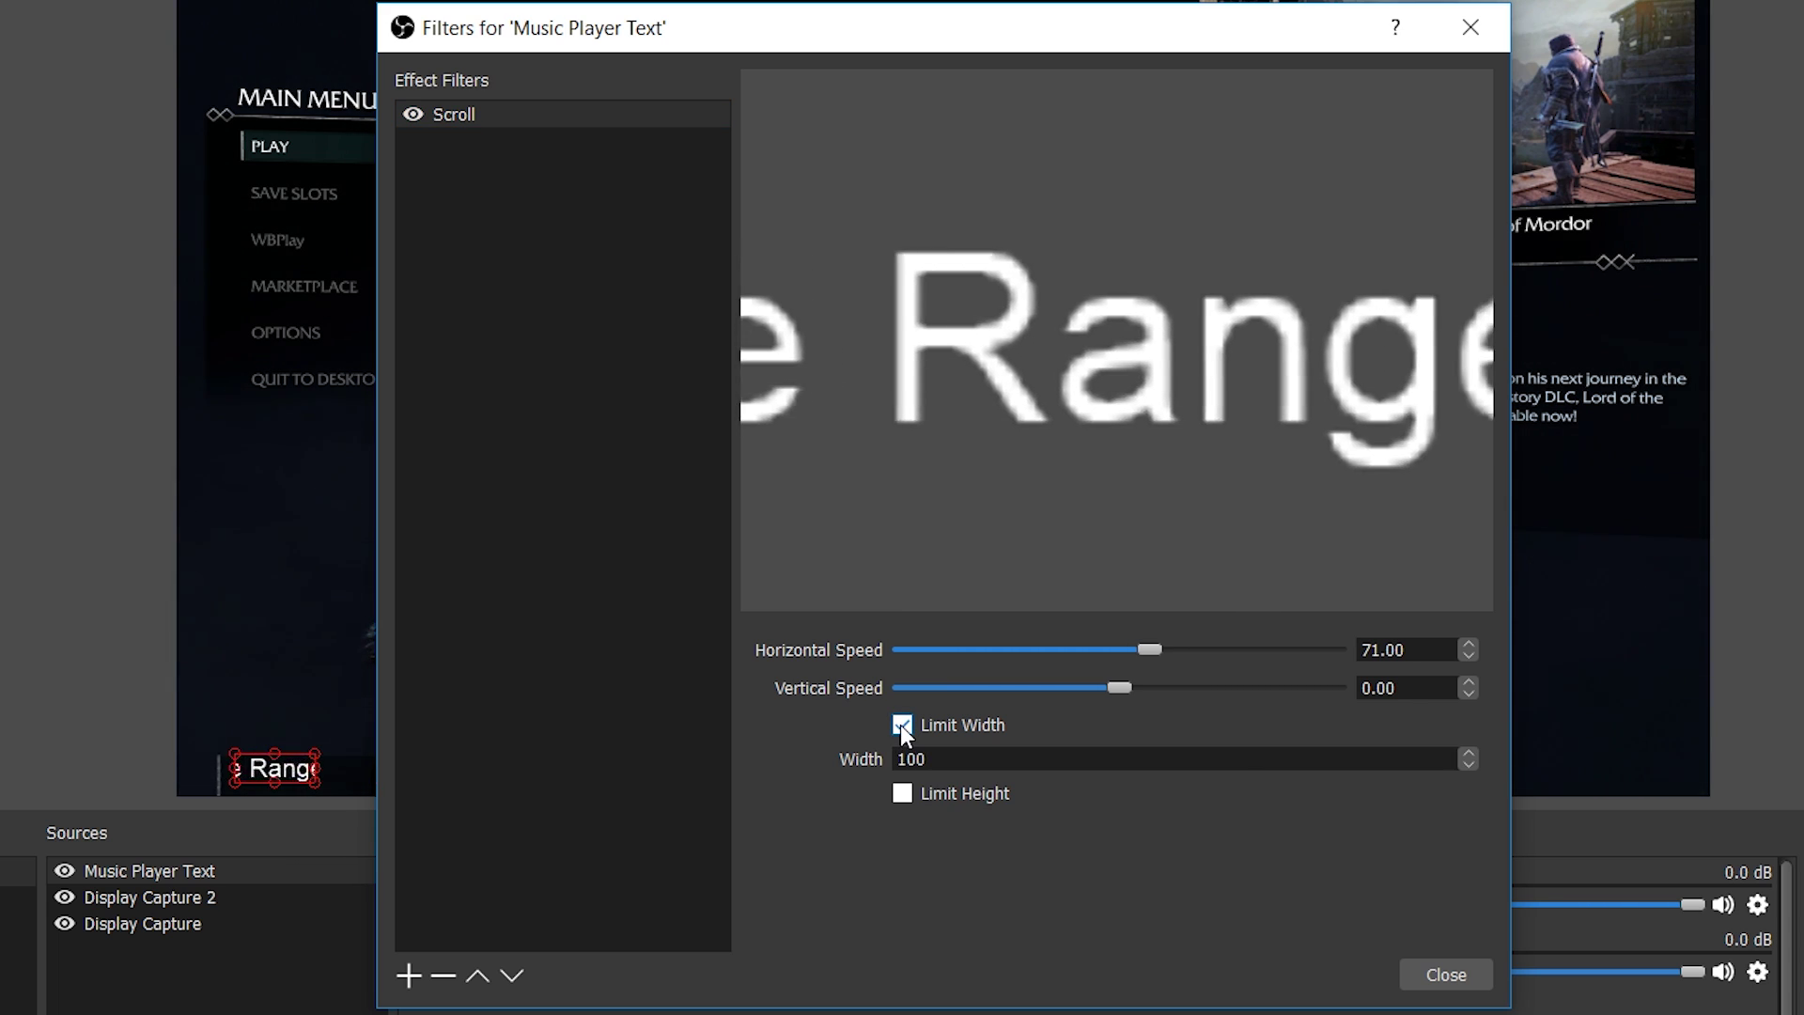
drag(930, 759, 865, 763)
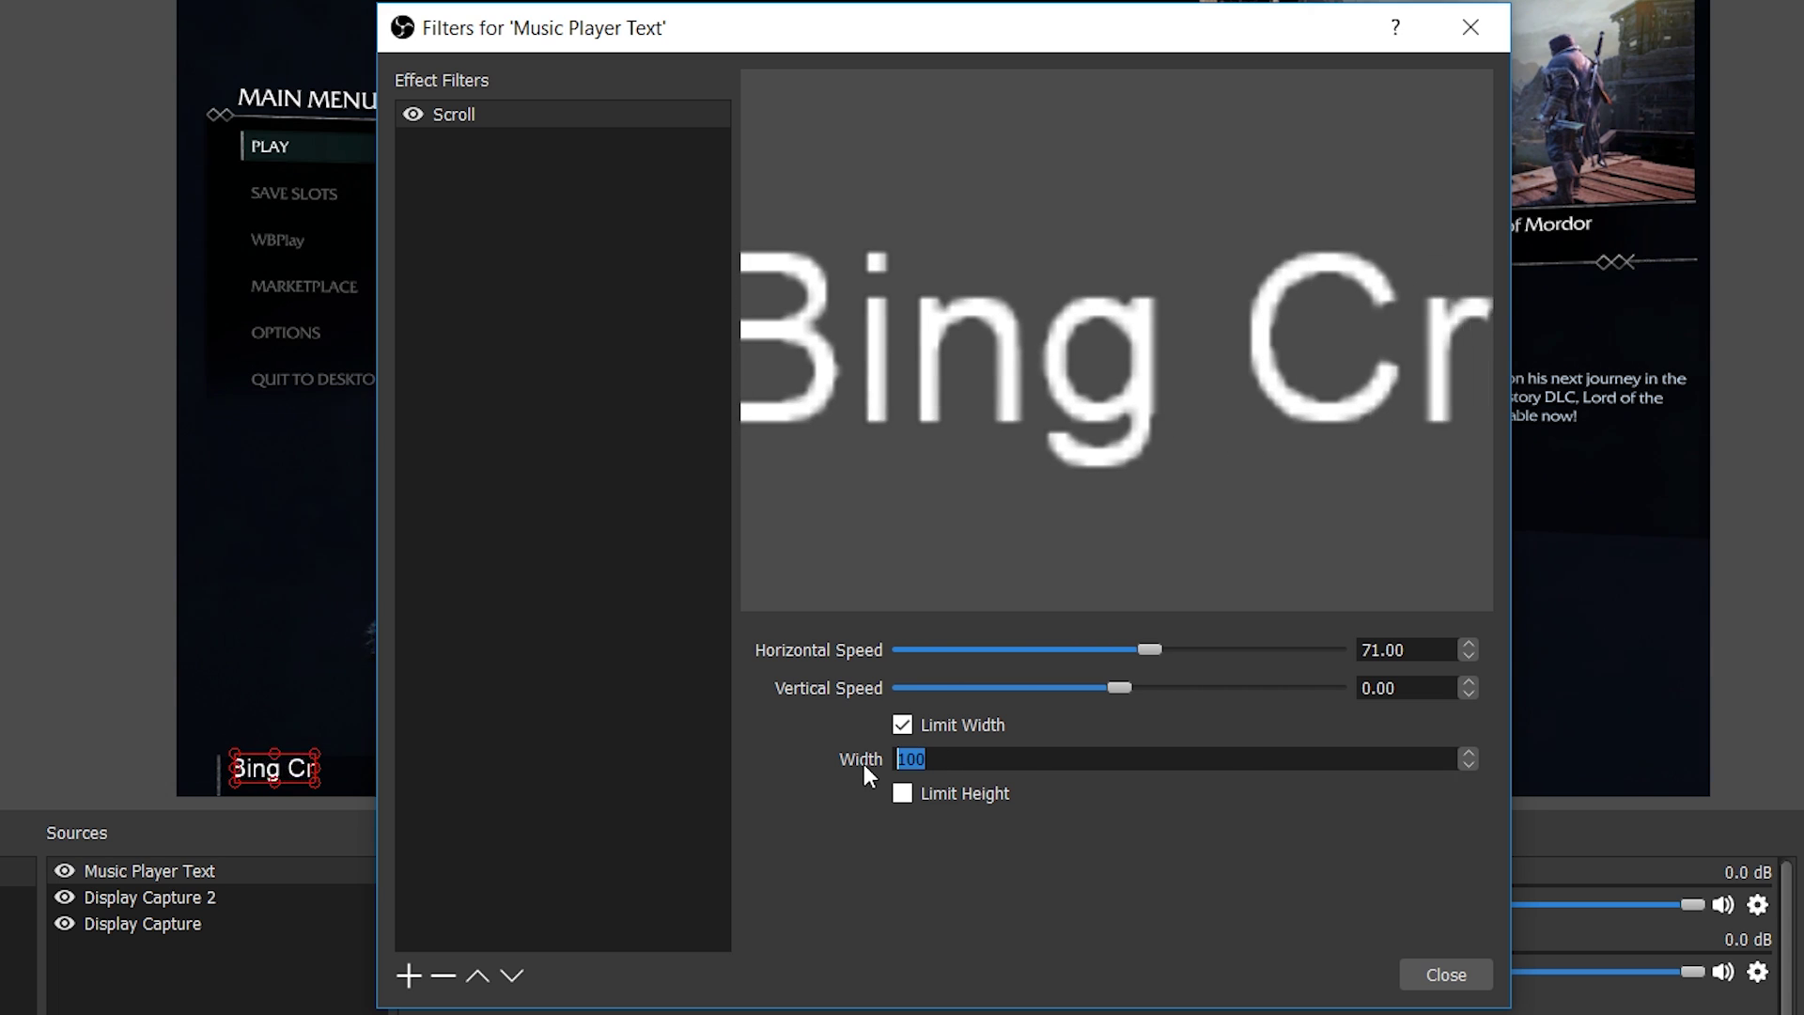
text(400)
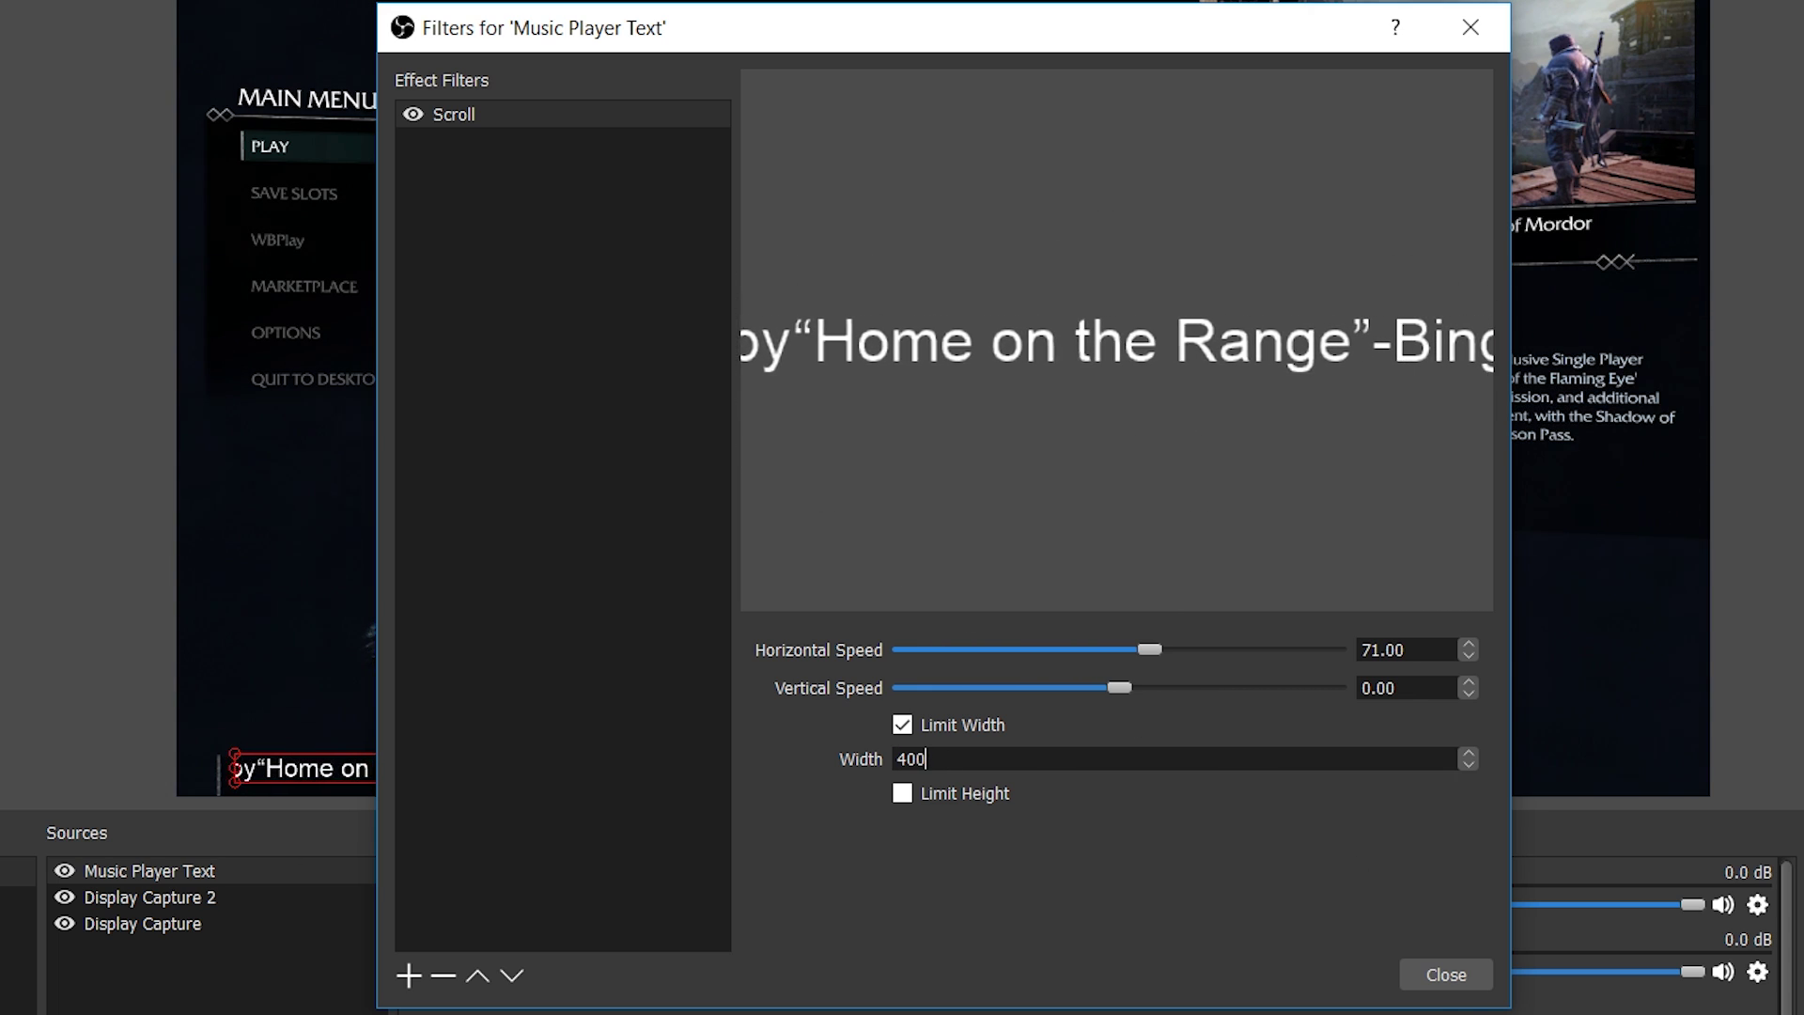
click(1458, 980)
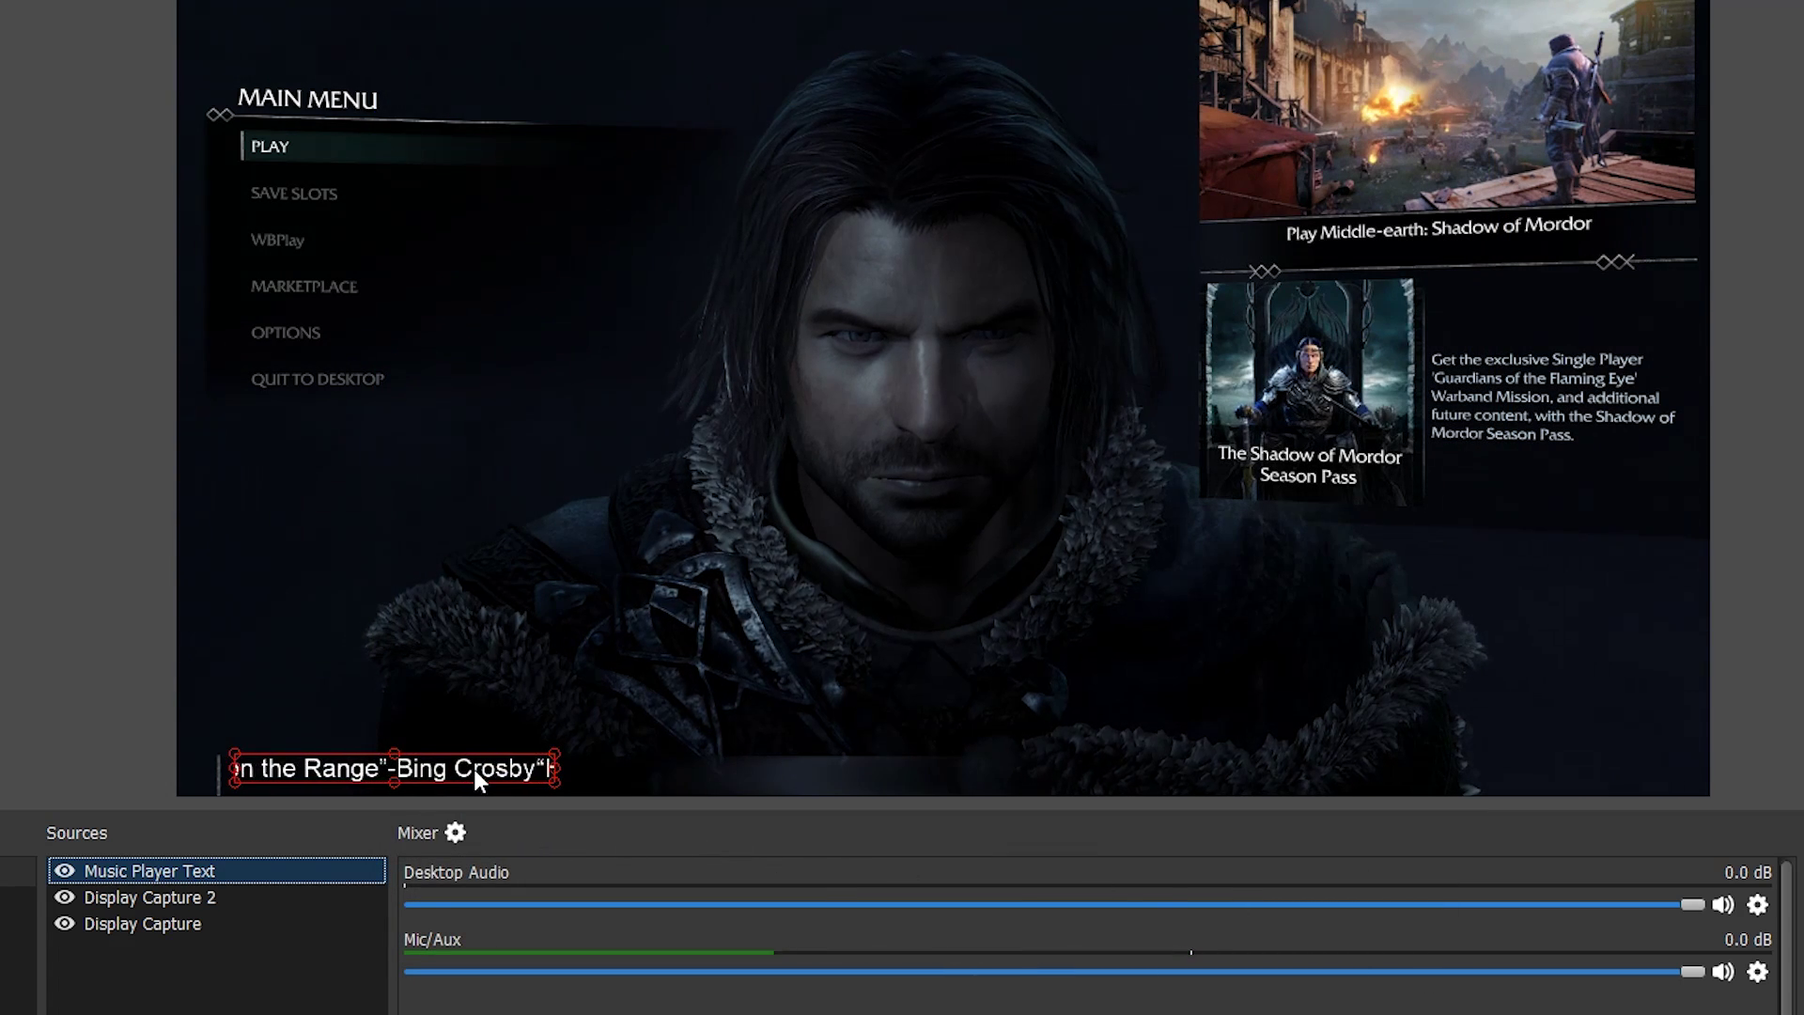
Step: Reopen the Music Player Text filters and change the Scroll width limit to 700
right_click(193, 868)
click(273, 818)
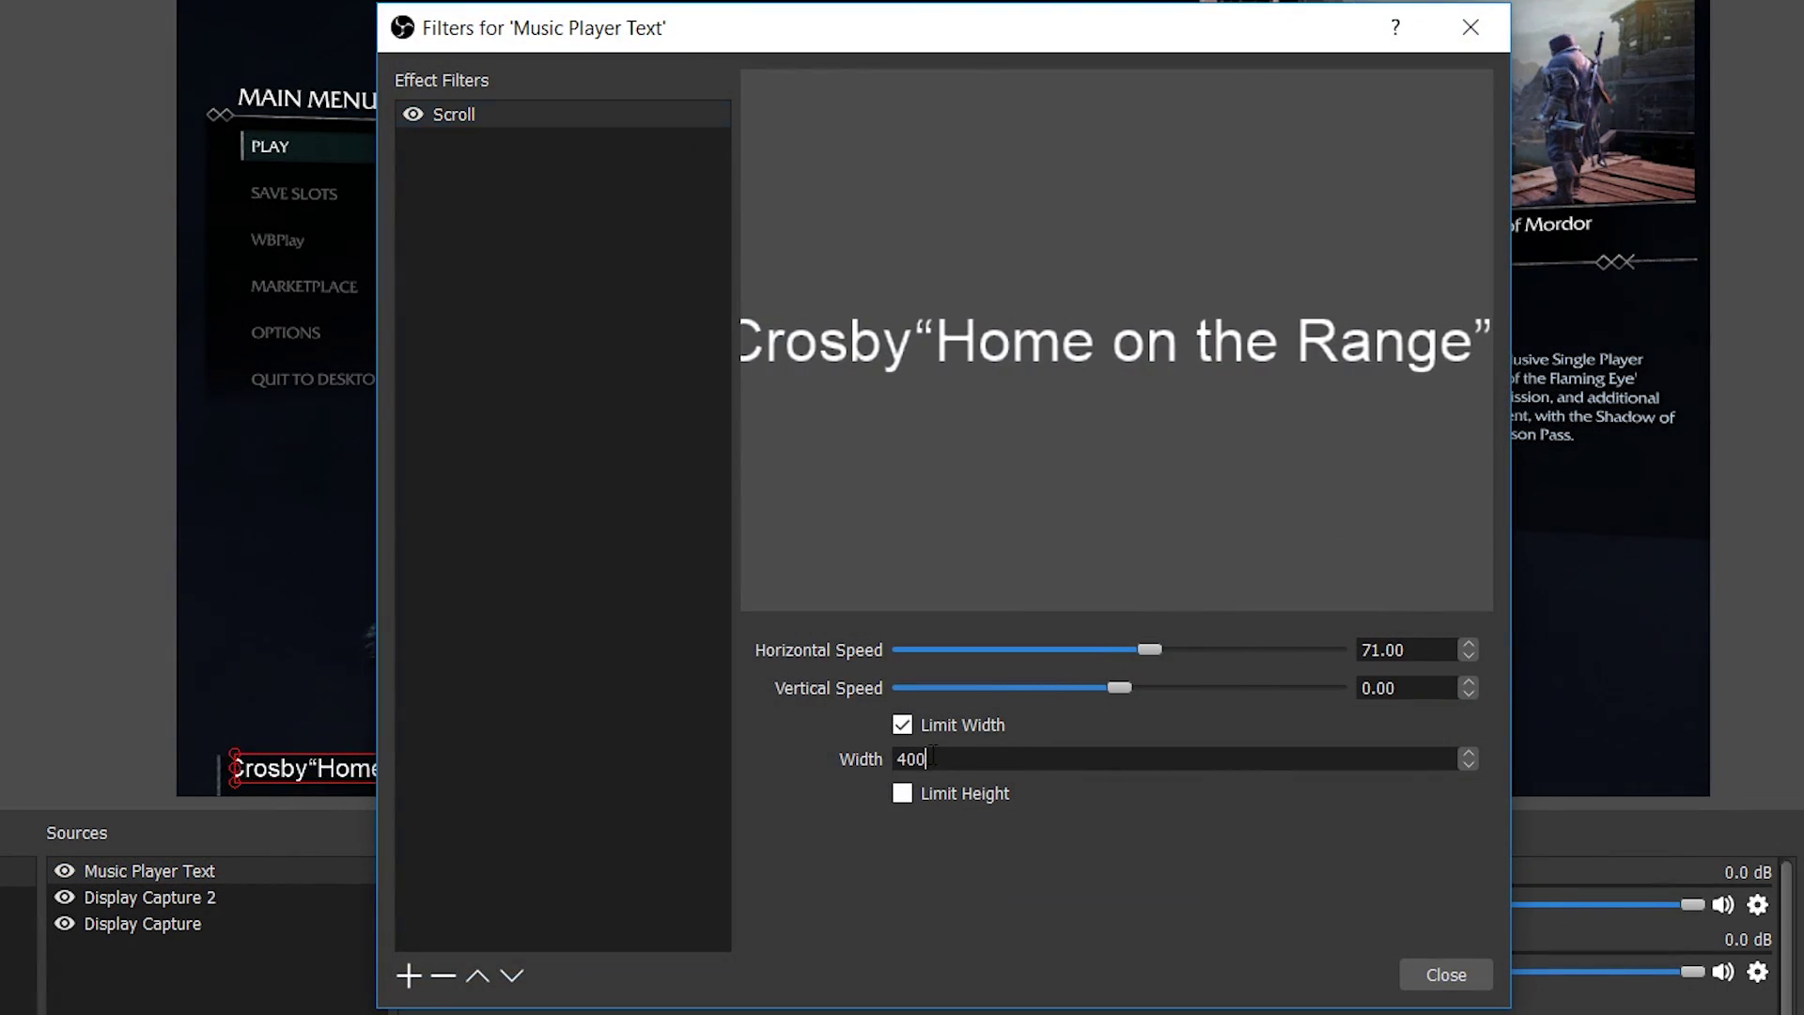
drag(1000, 758, 802, 763)
text(700)
key(Return)
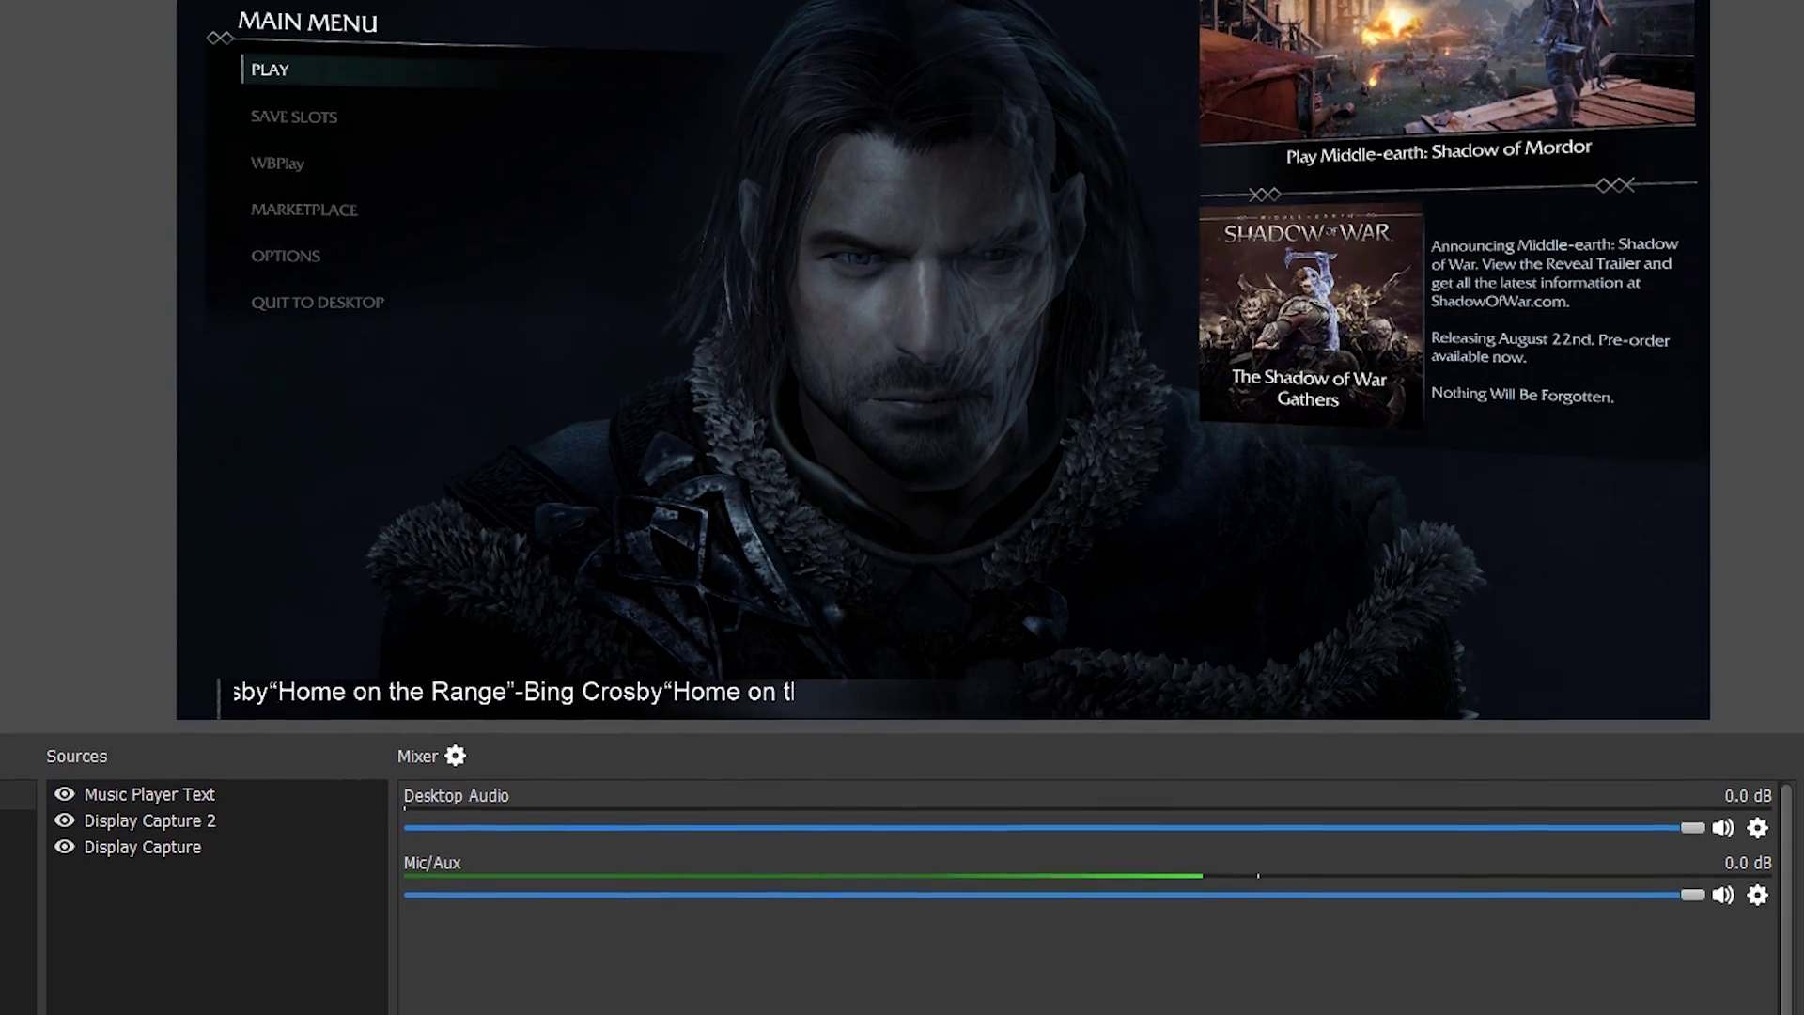
Step: Skip Spotify to the next track, by The Ink Spots, from the taskbar preview
mouse_move(799, 1005)
click(821, 919)
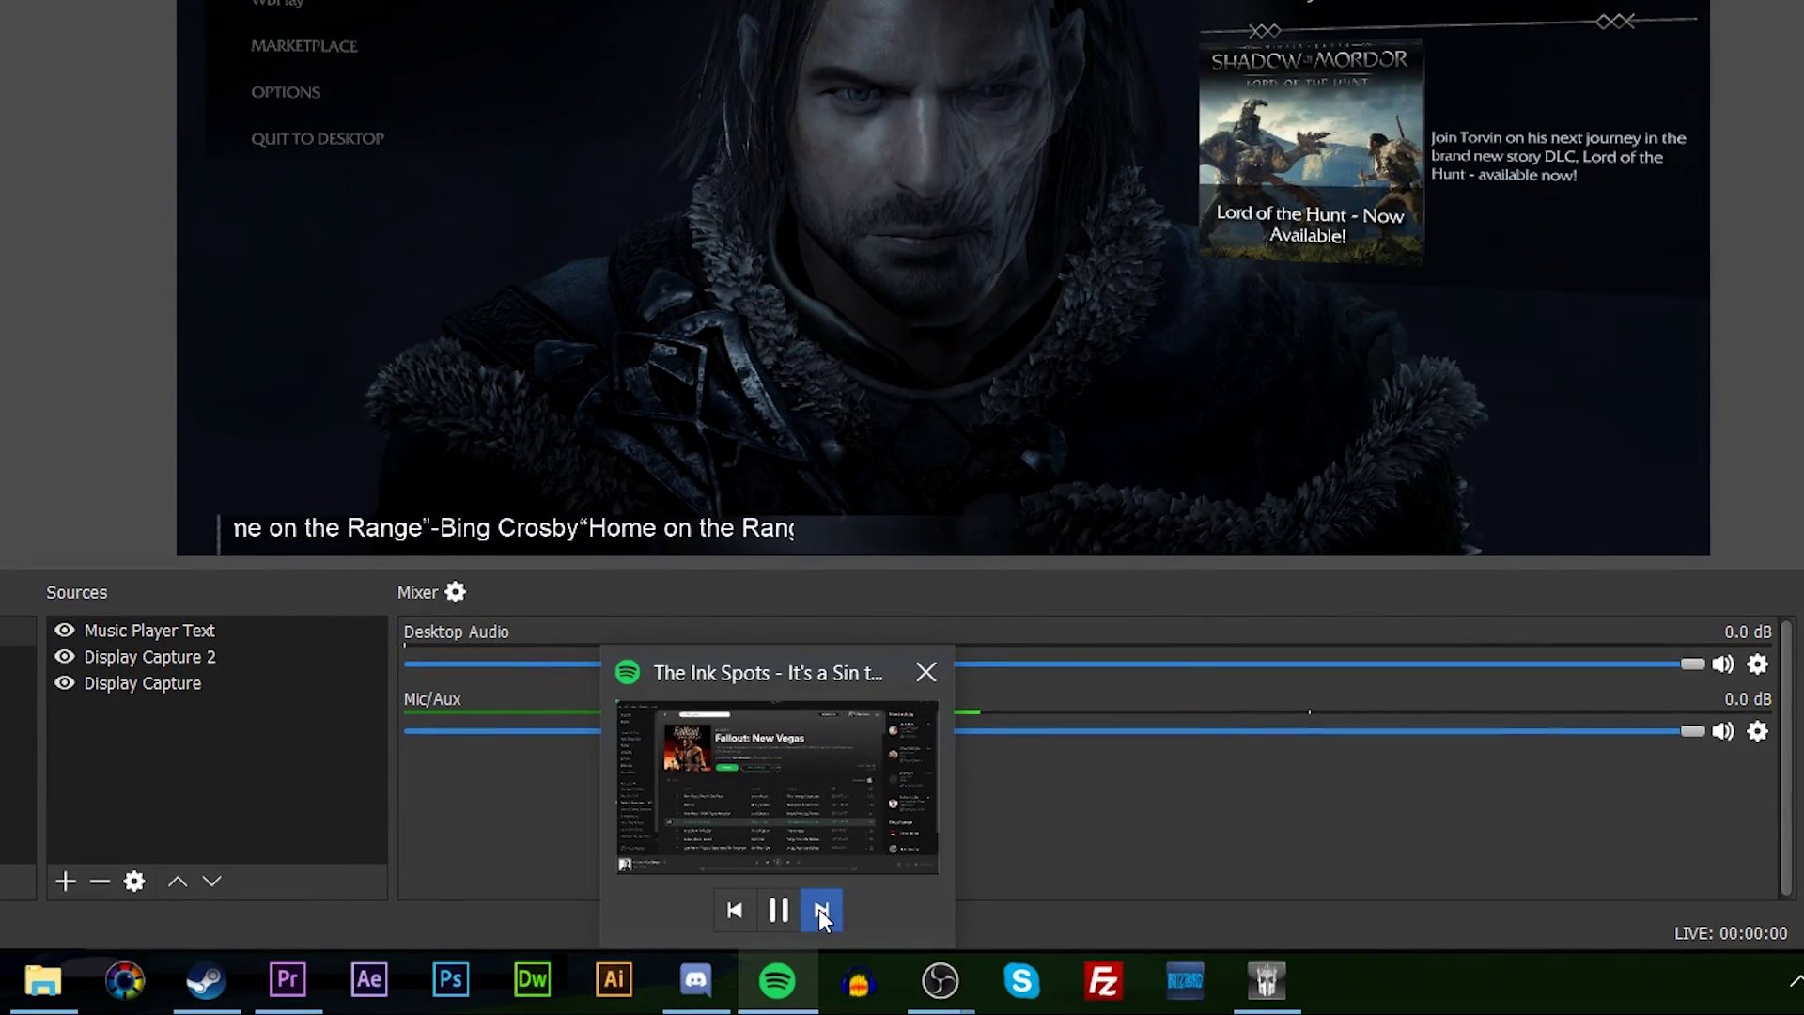